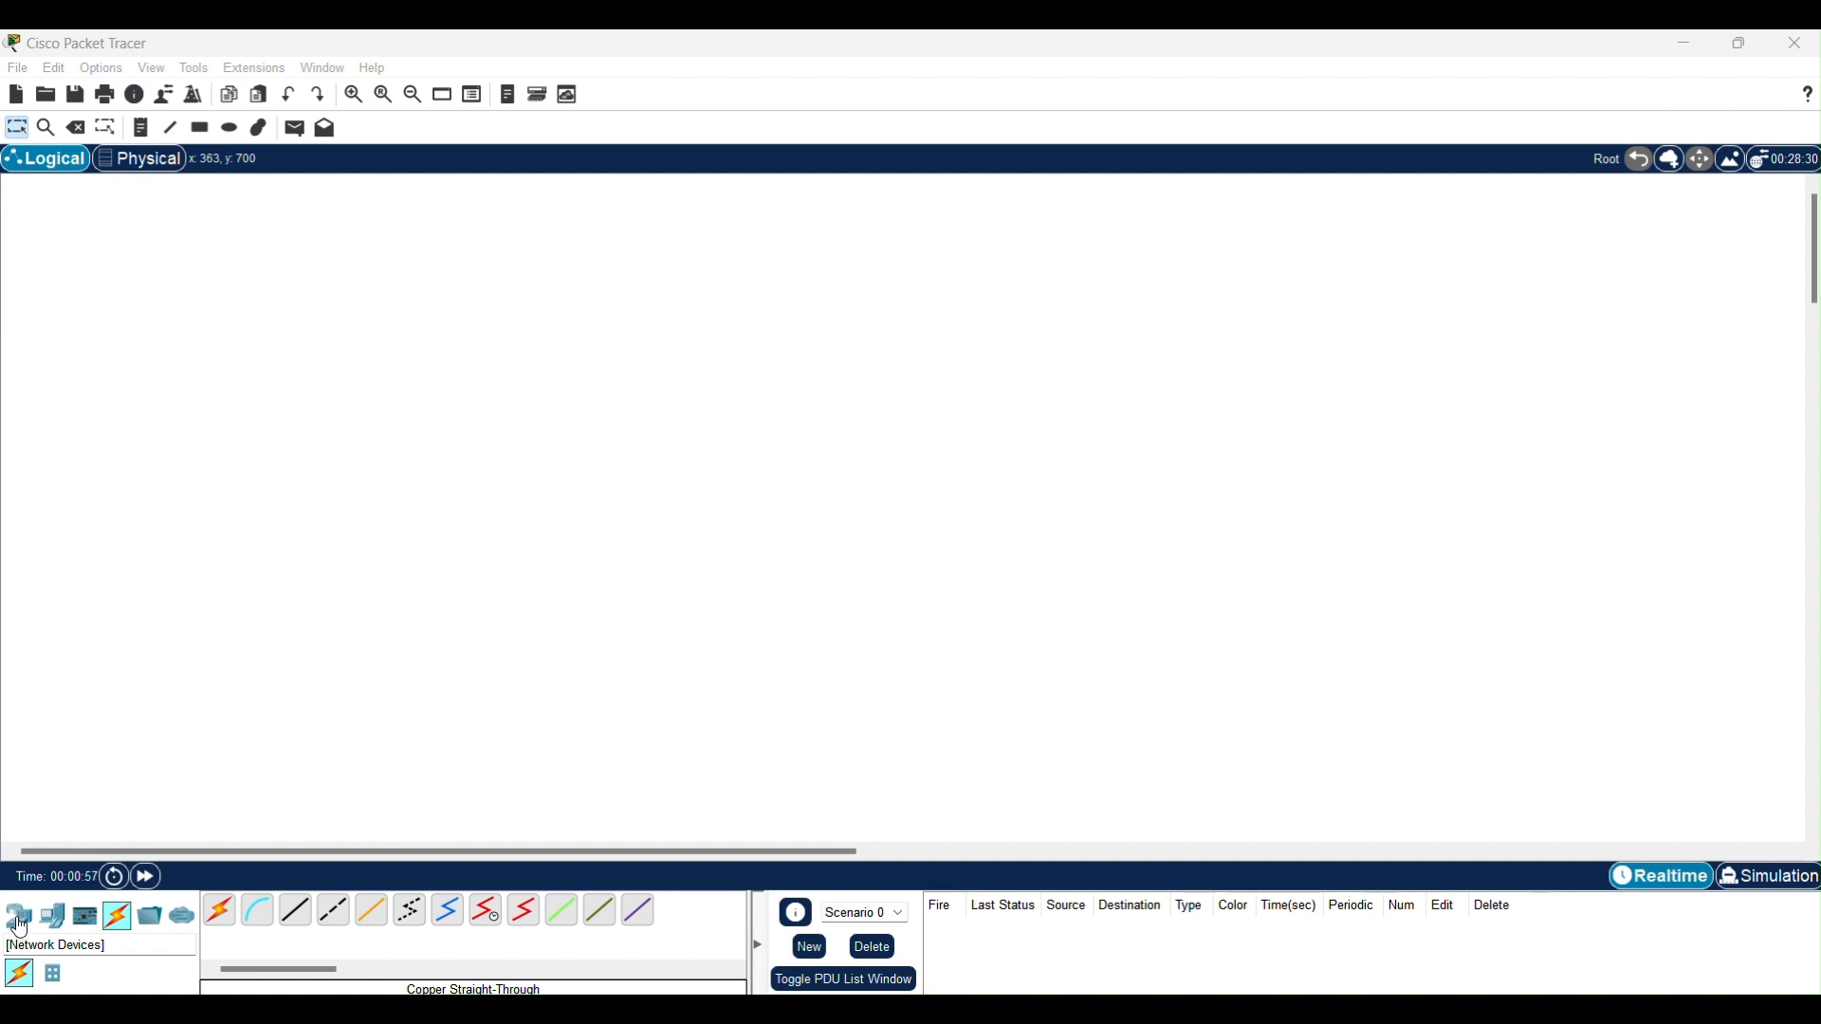
click(20, 925)
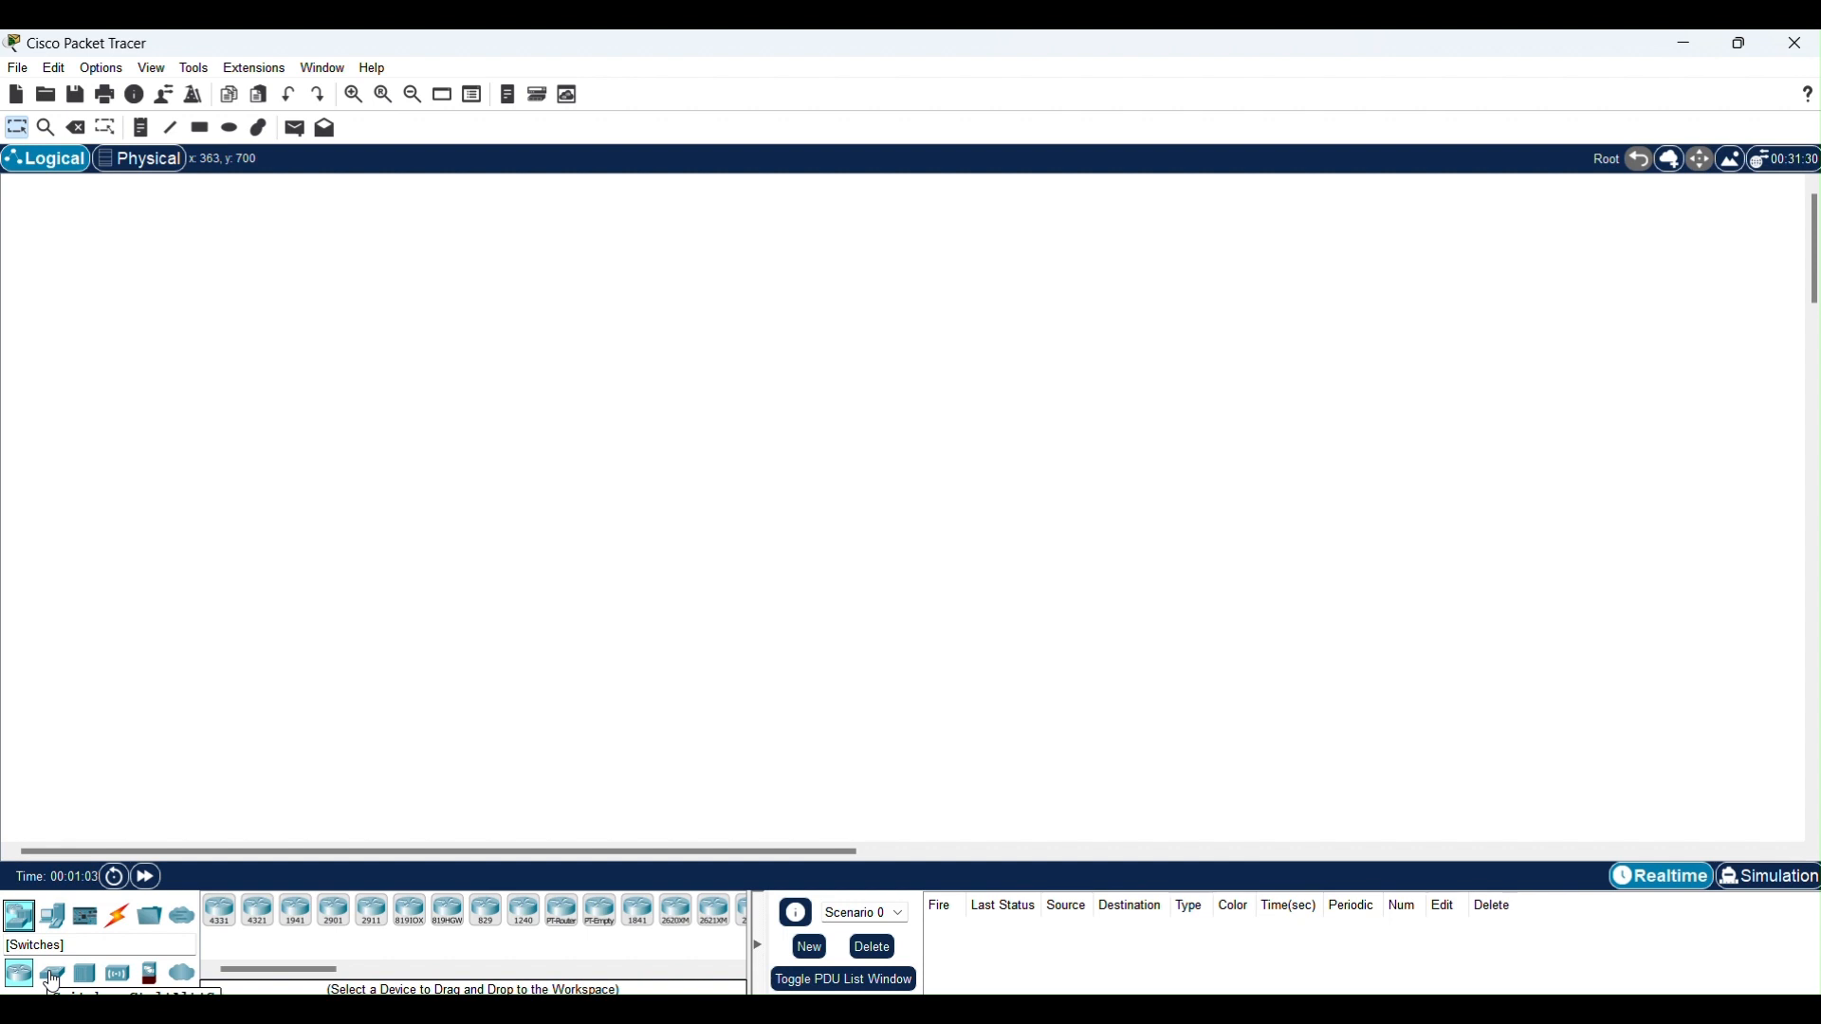
click(57, 924)
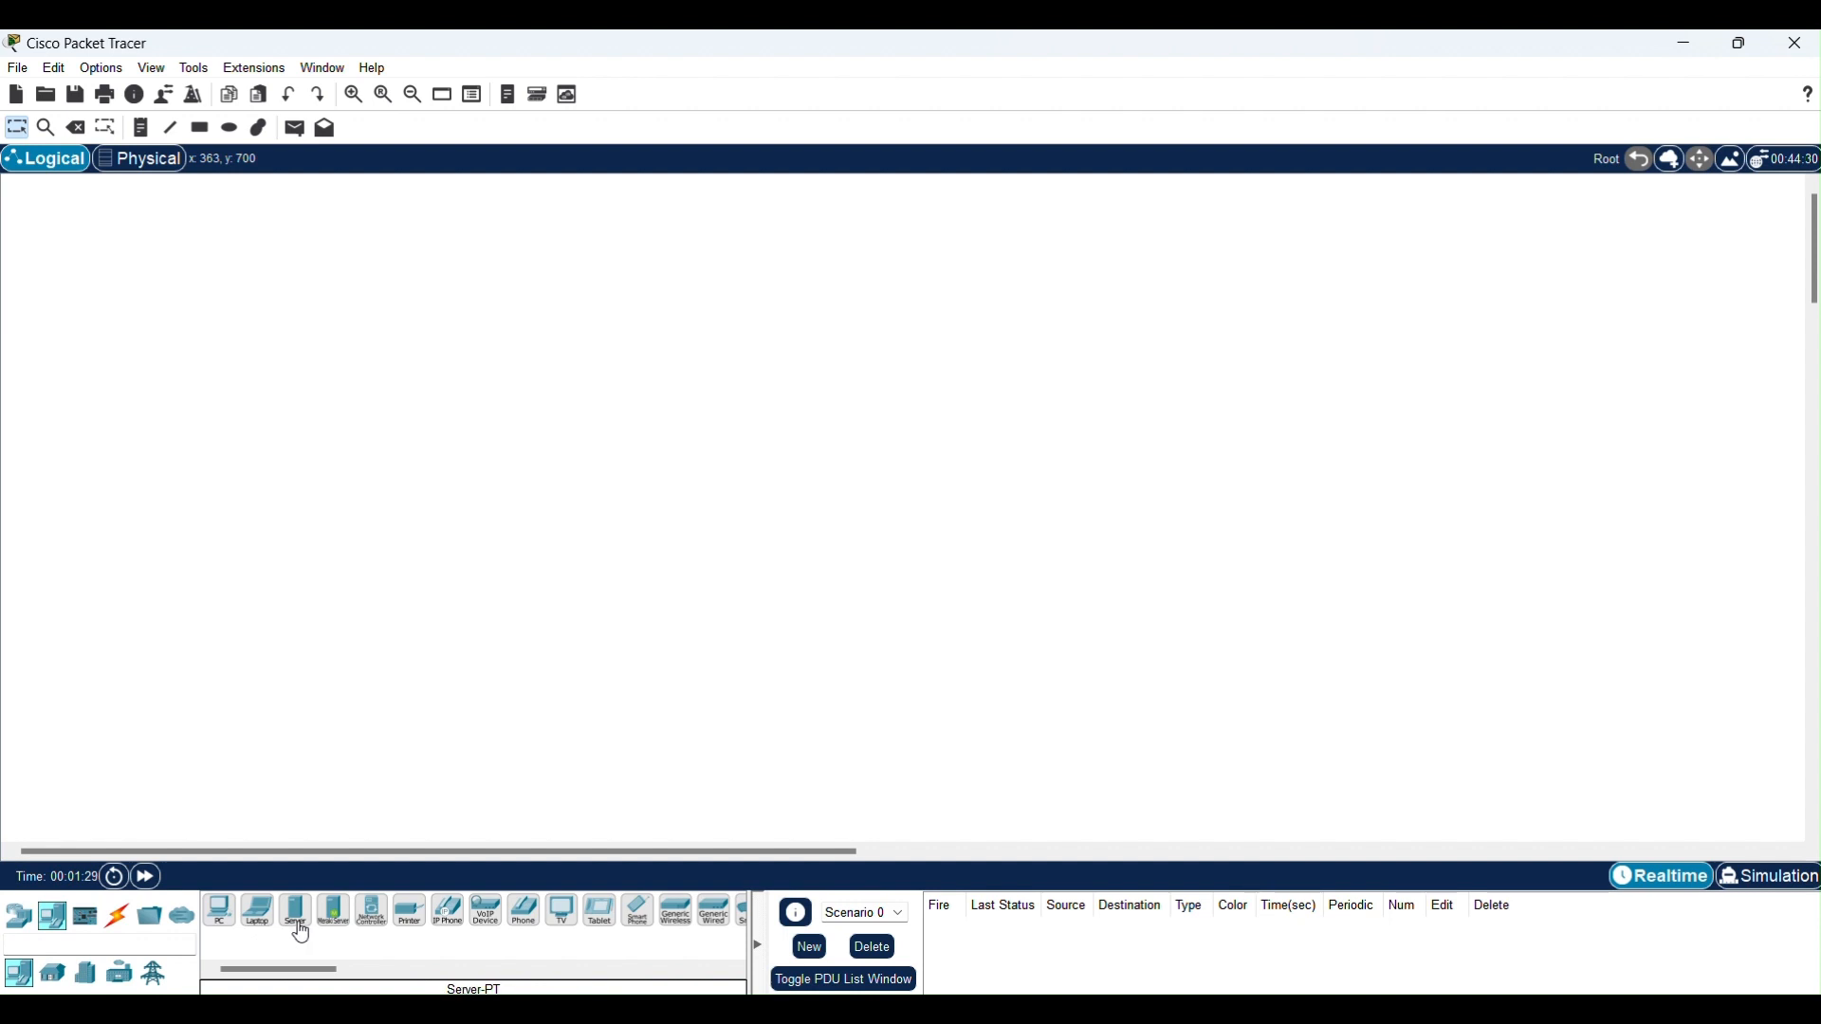
click(119, 924)
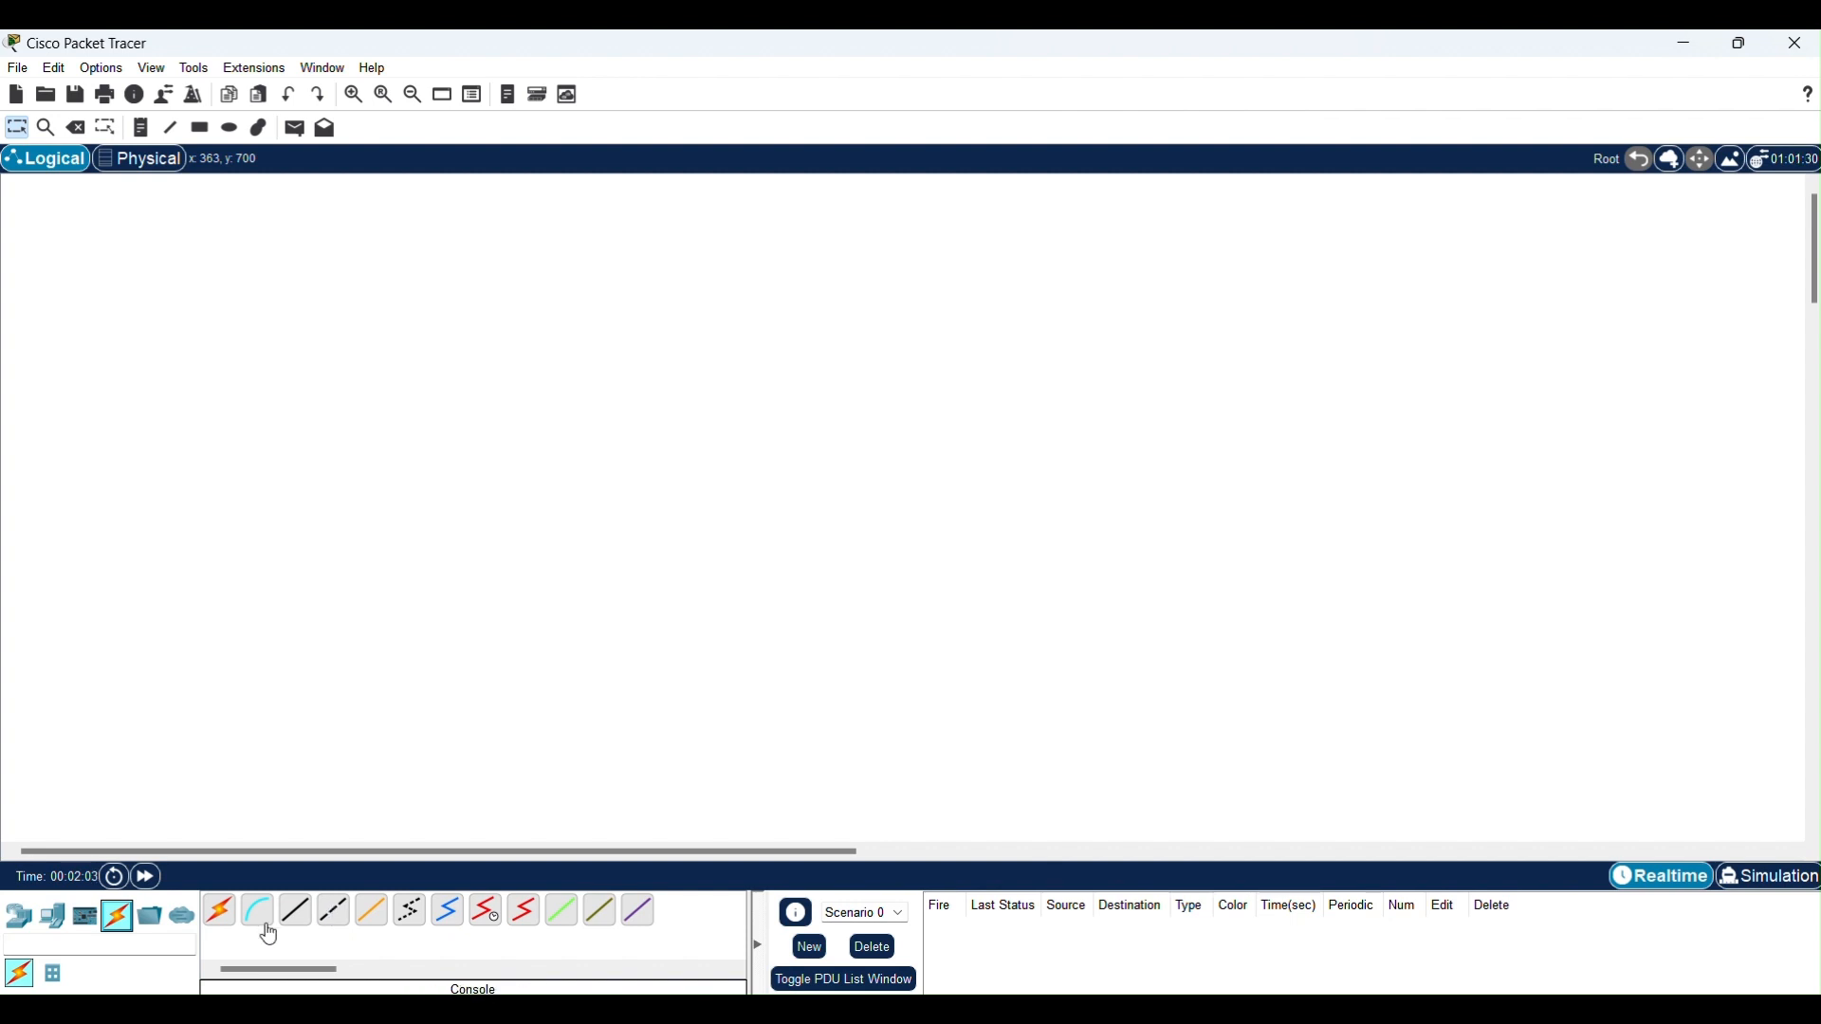
Step: Place a 2960 switch in the logical workspace with a 3560-24PS multilayer switch to its right
click(15, 921)
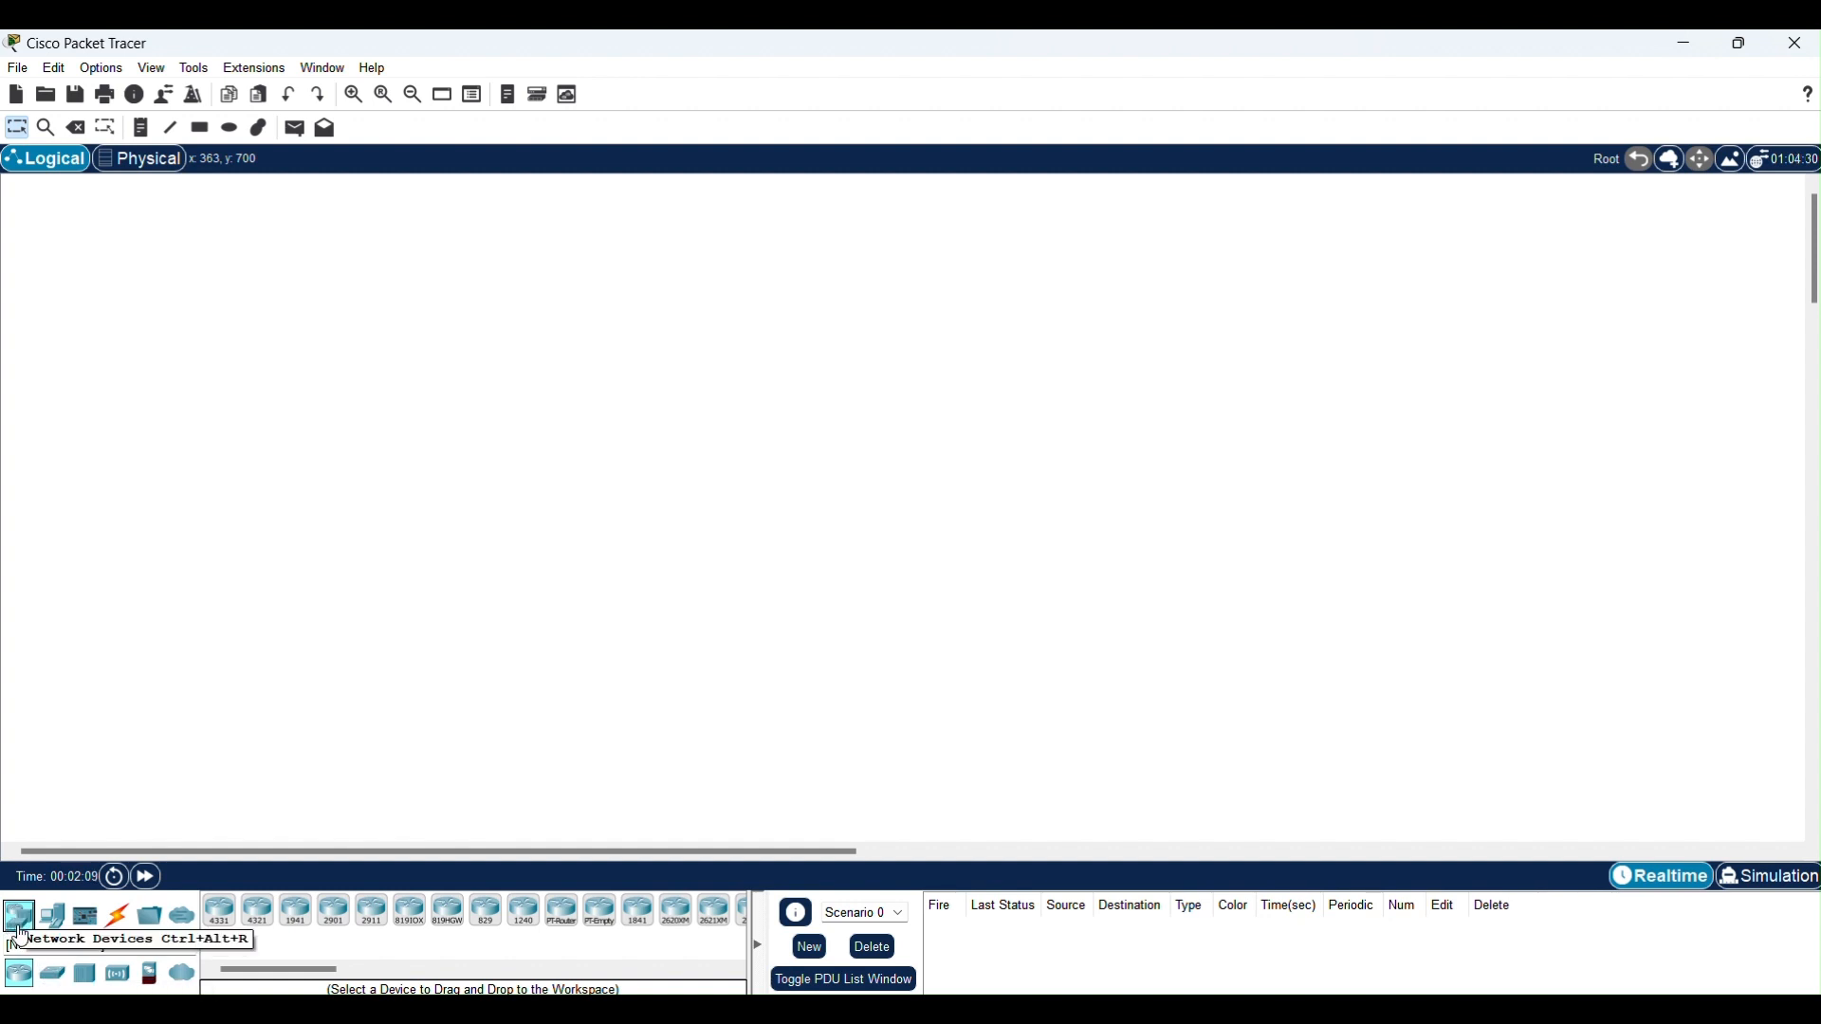
click(52, 983)
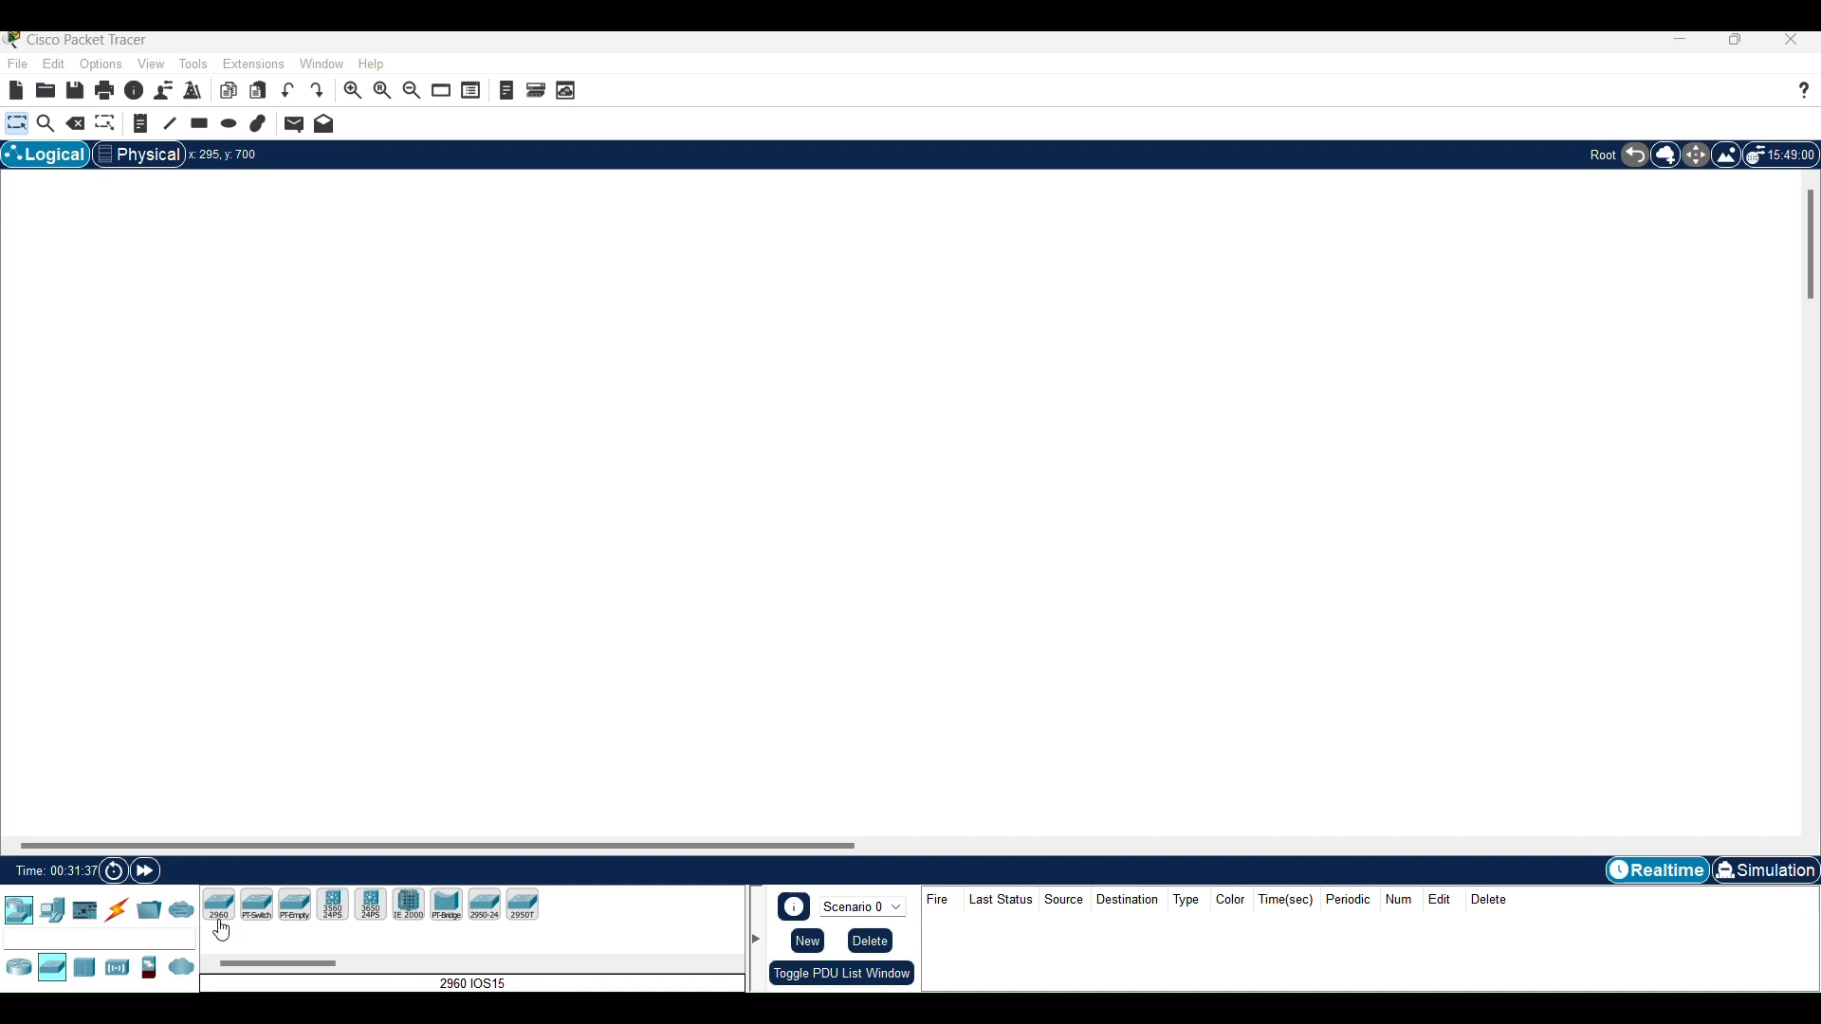
drag(221, 929, 494, 500)
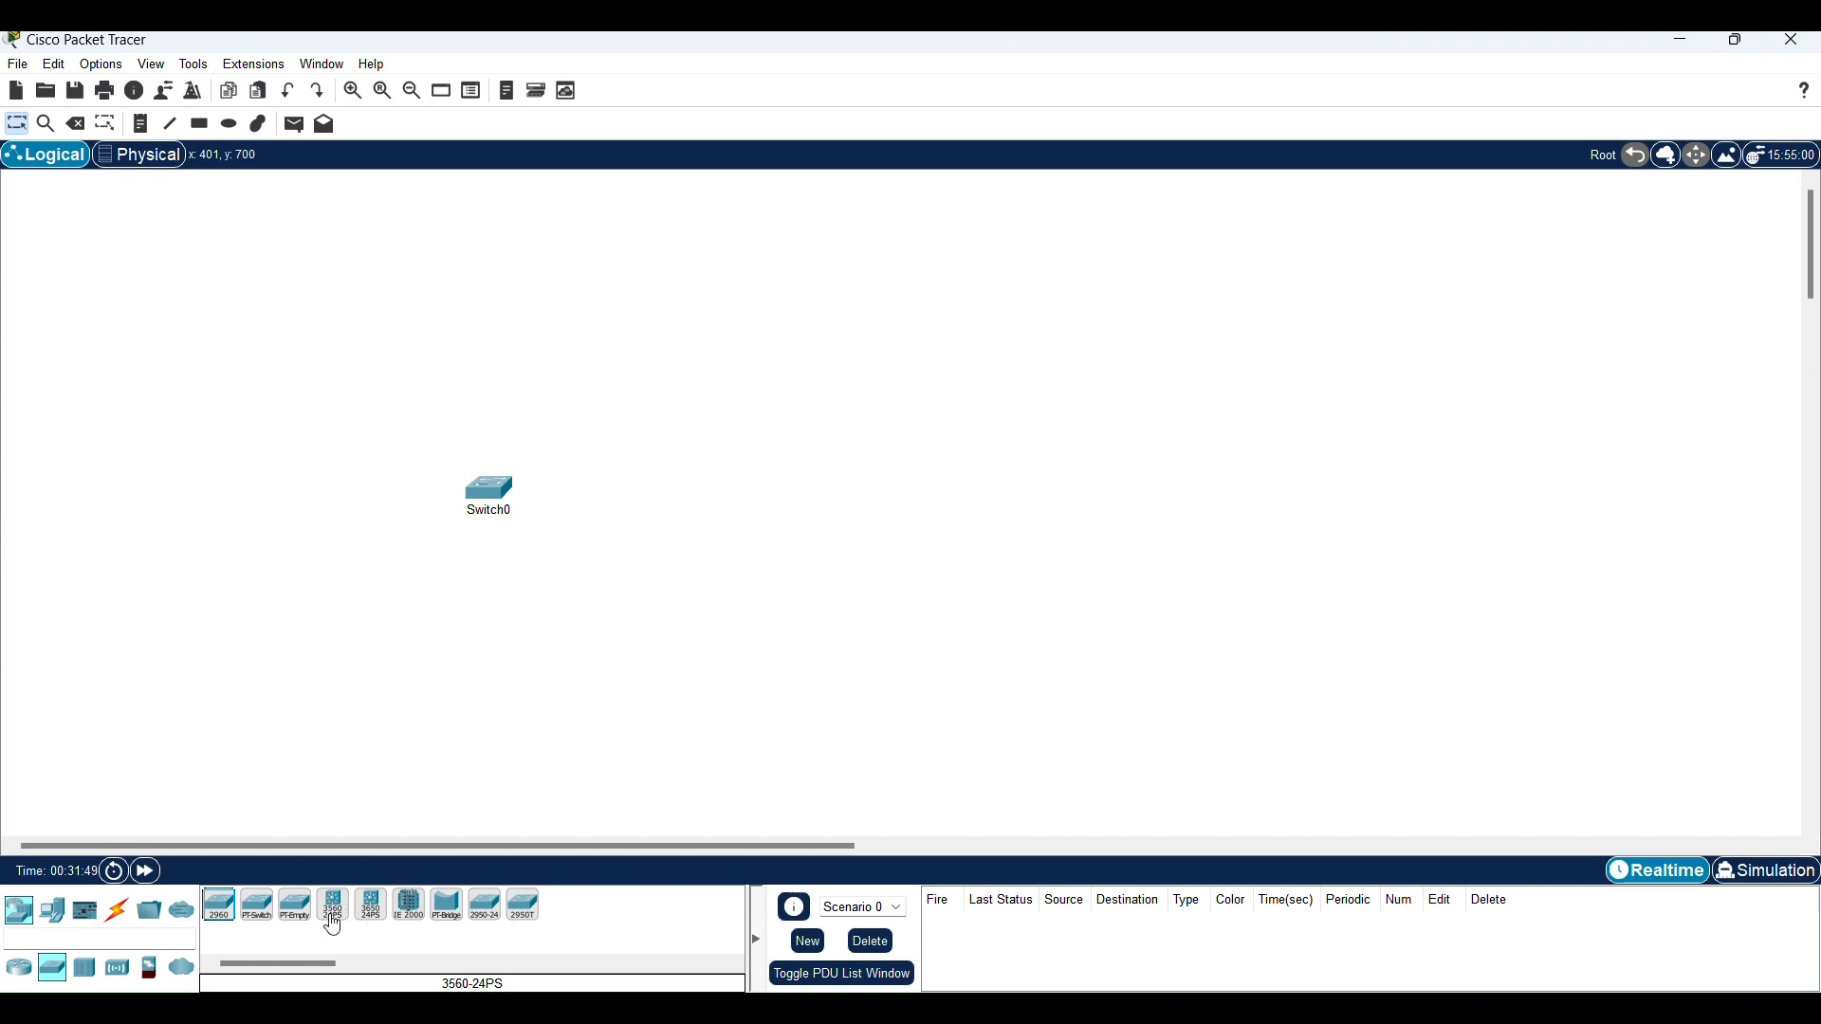
drag(334, 927, 779, 500)
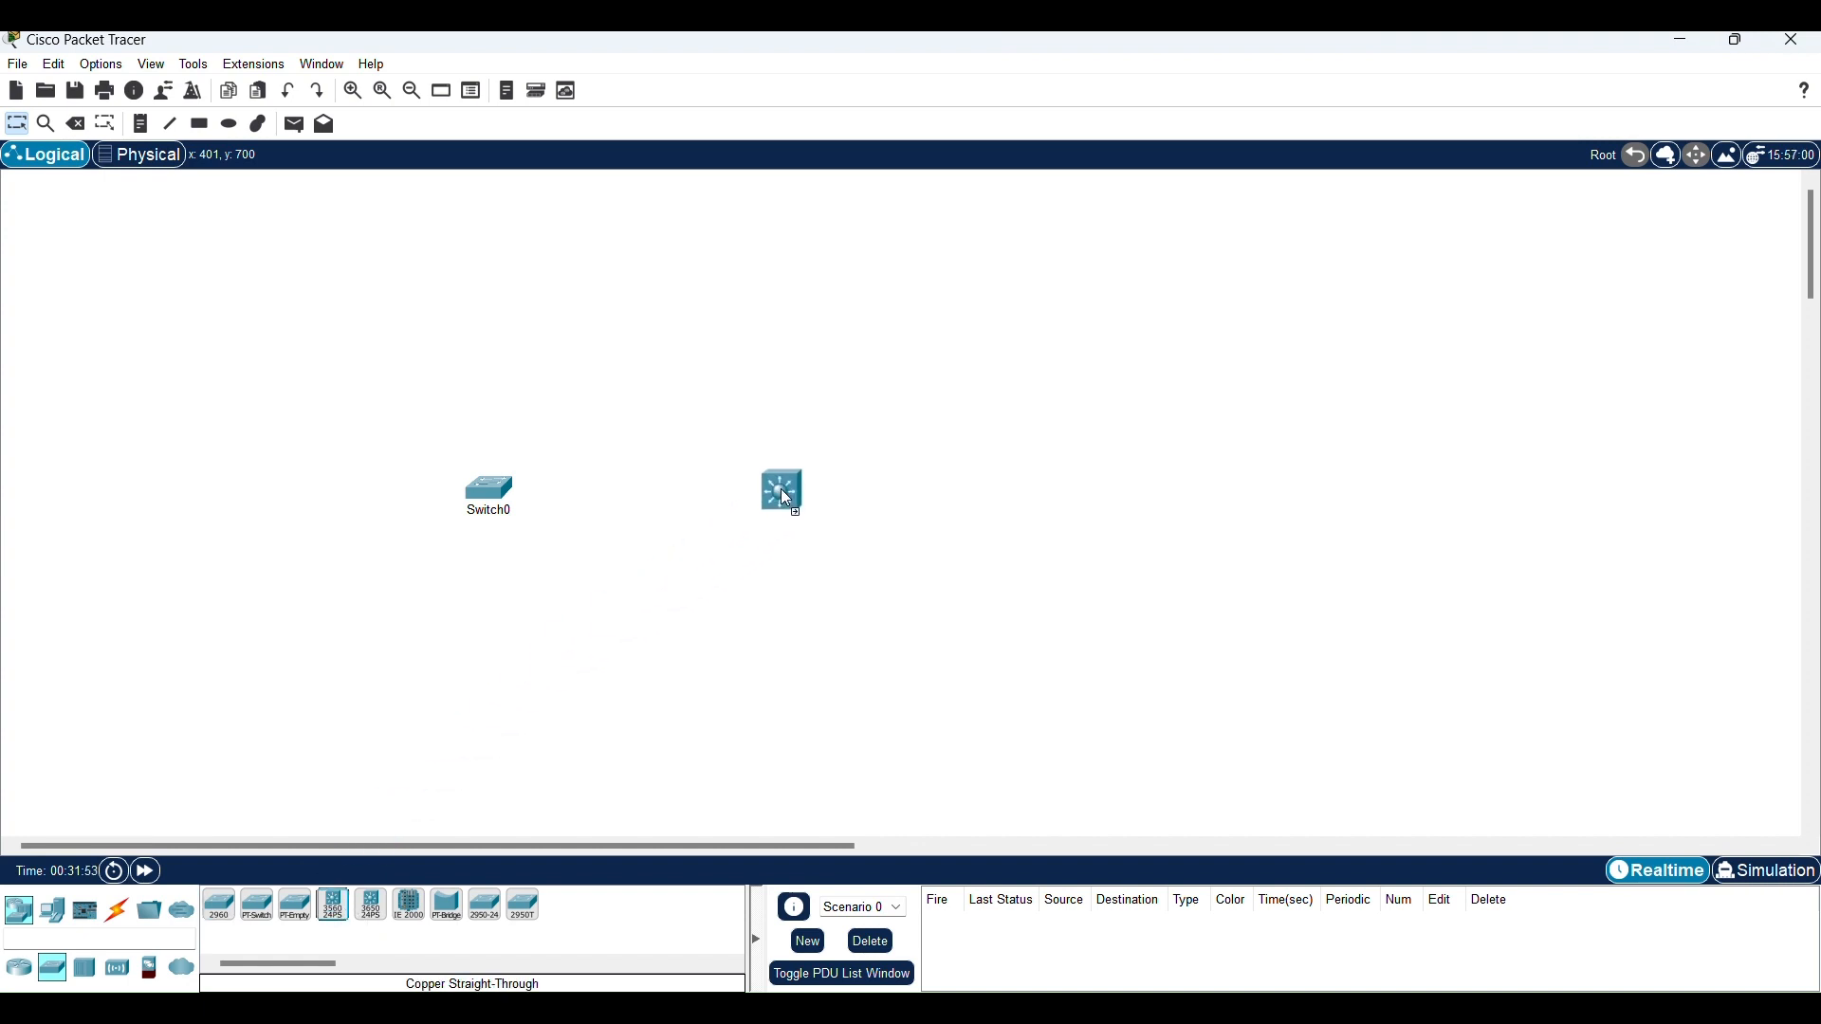
drag(785, 497, 785, 497)
mouse_move(799, 526)
Step: Select both switches together and delete them from the workspace
drag(941, 398, 382, 617)
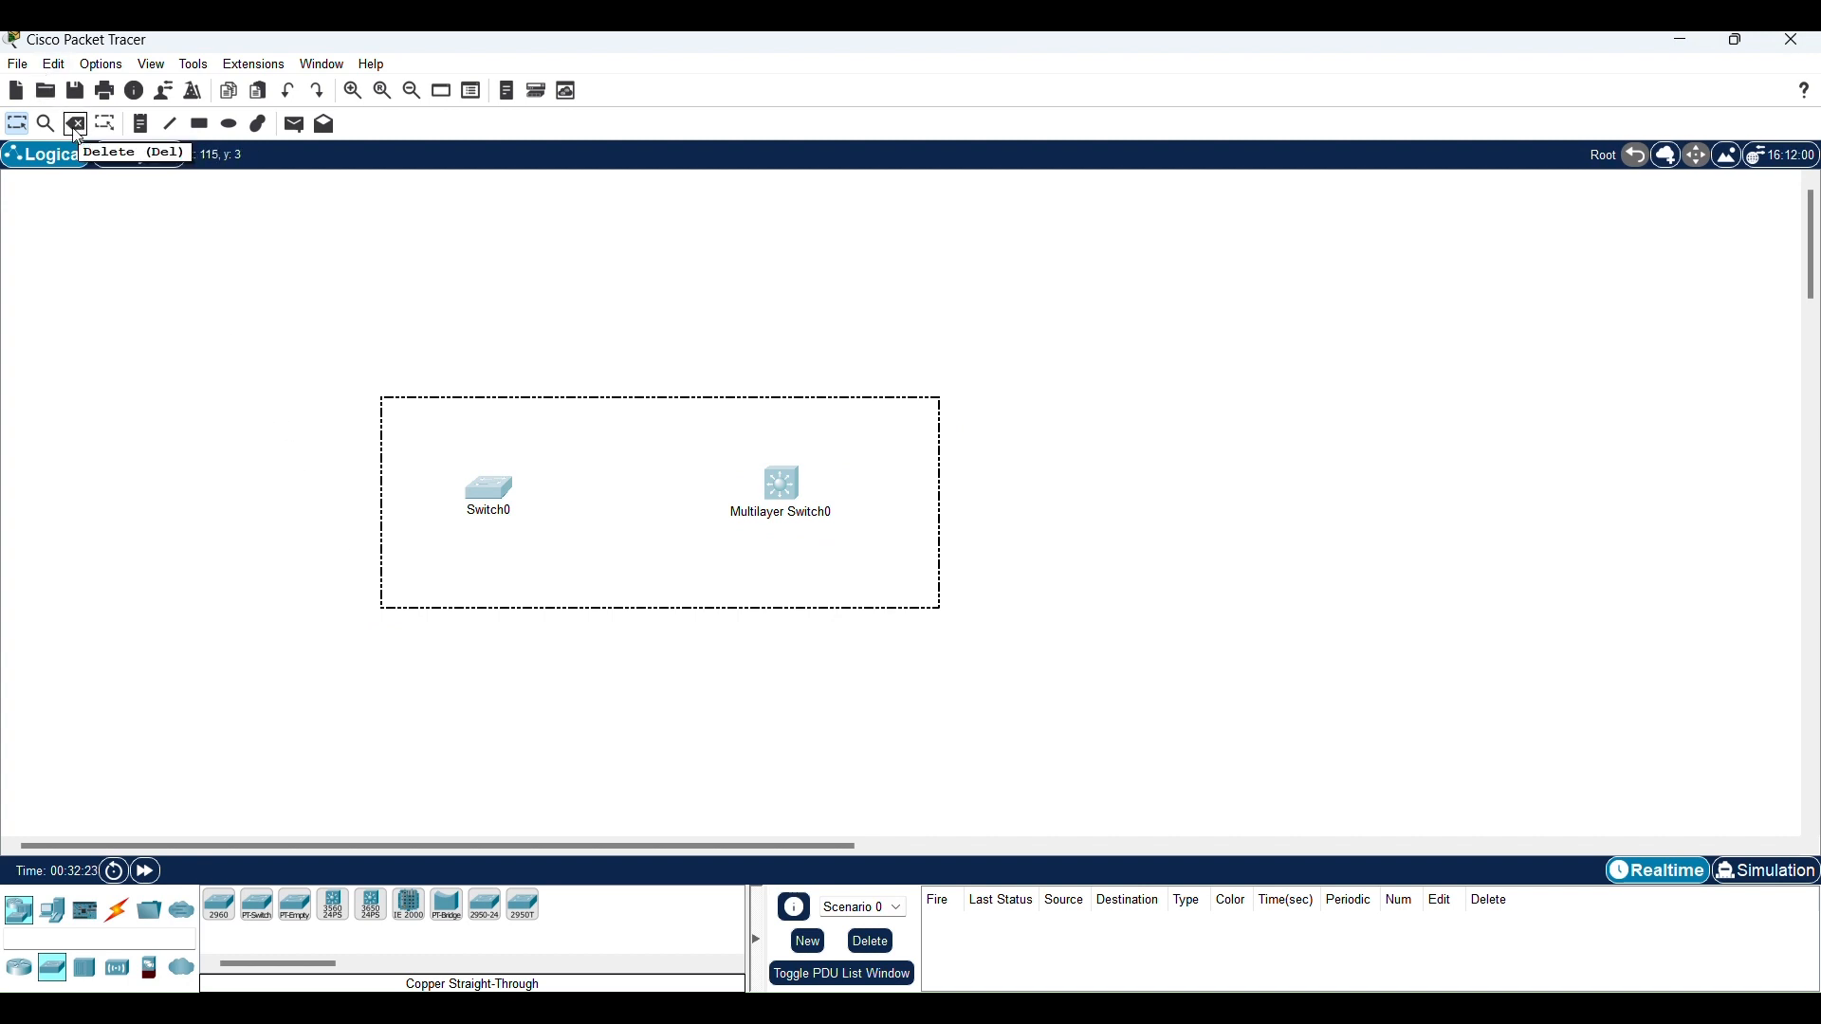
click(112, 384)
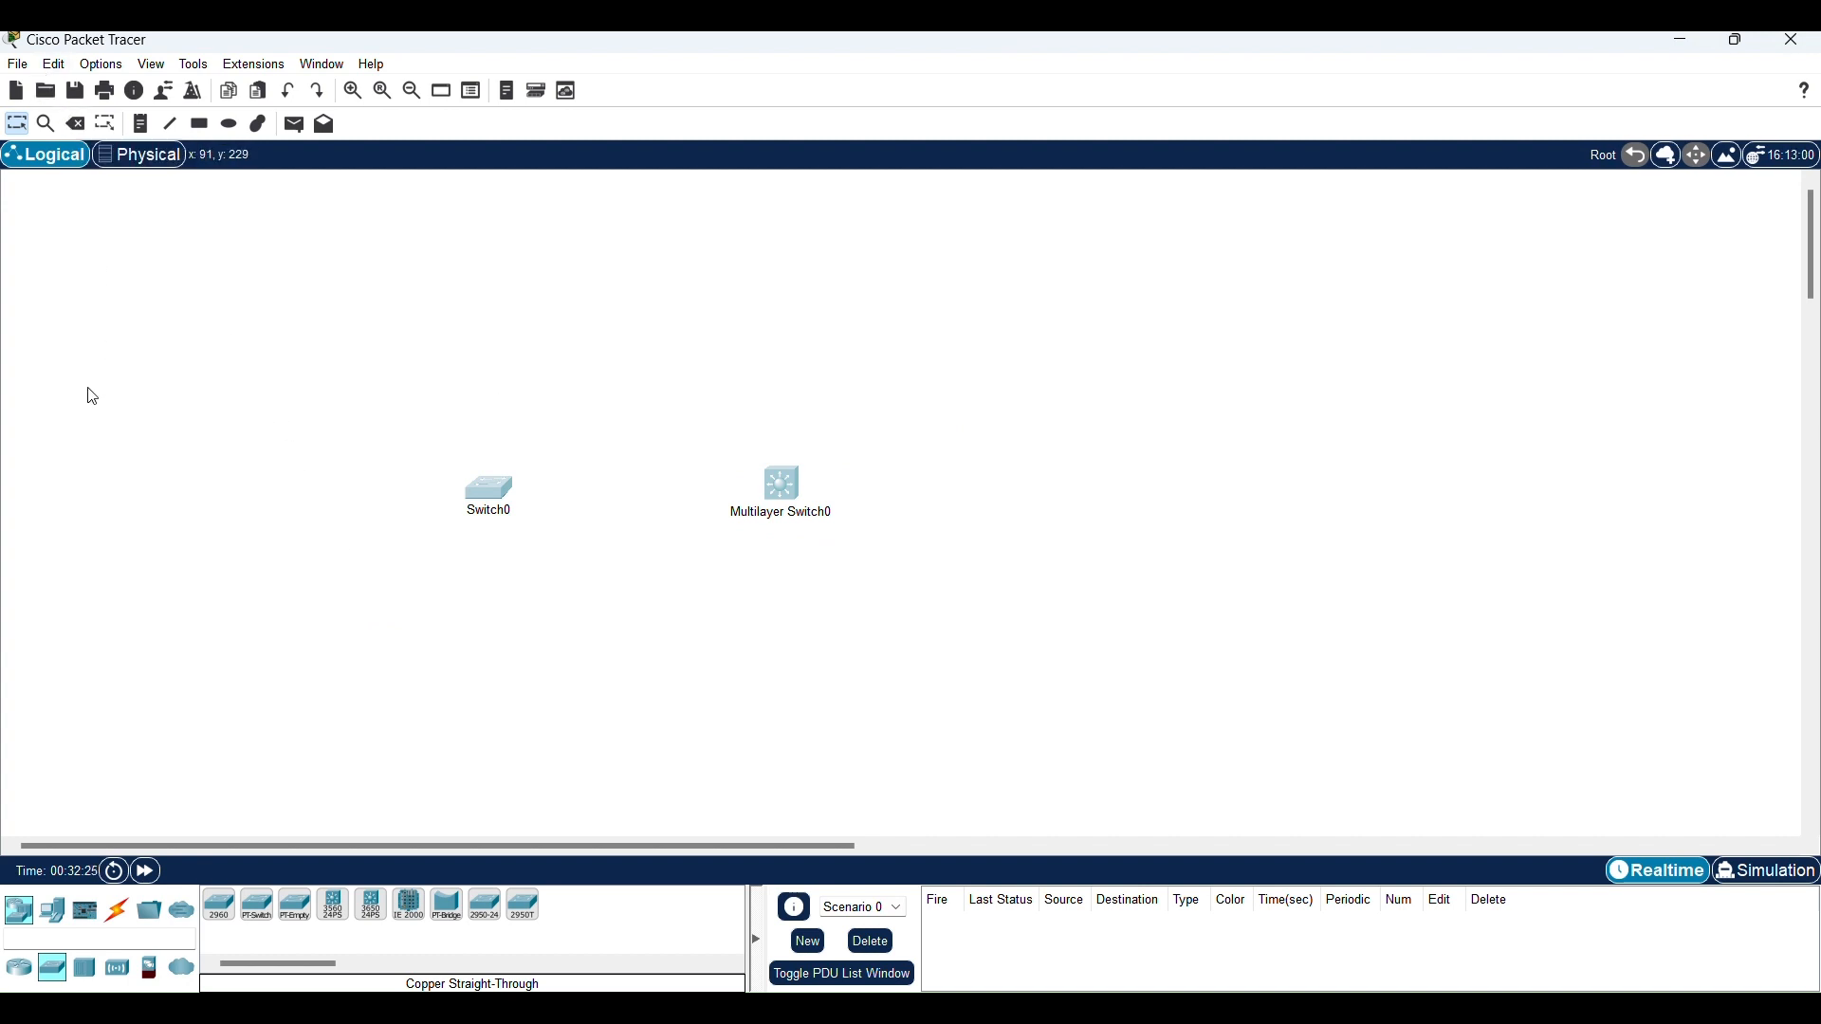
key(Delete)
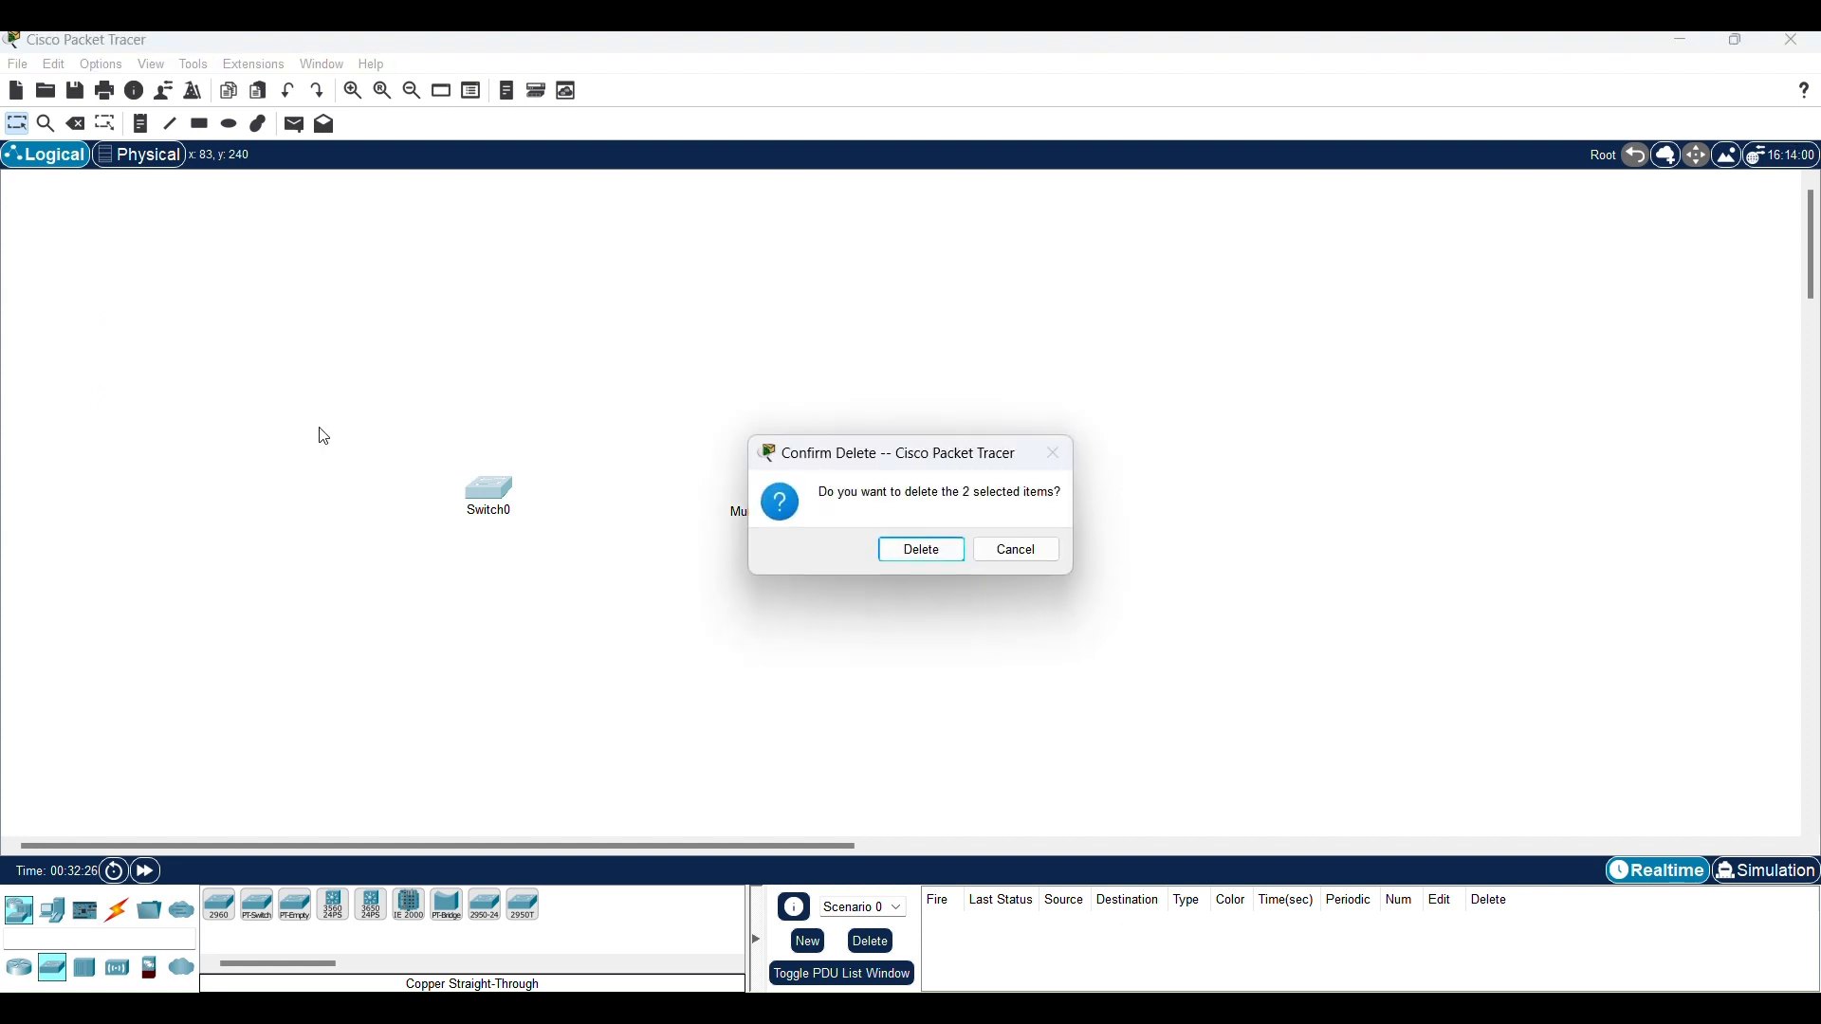
click(920, 553)
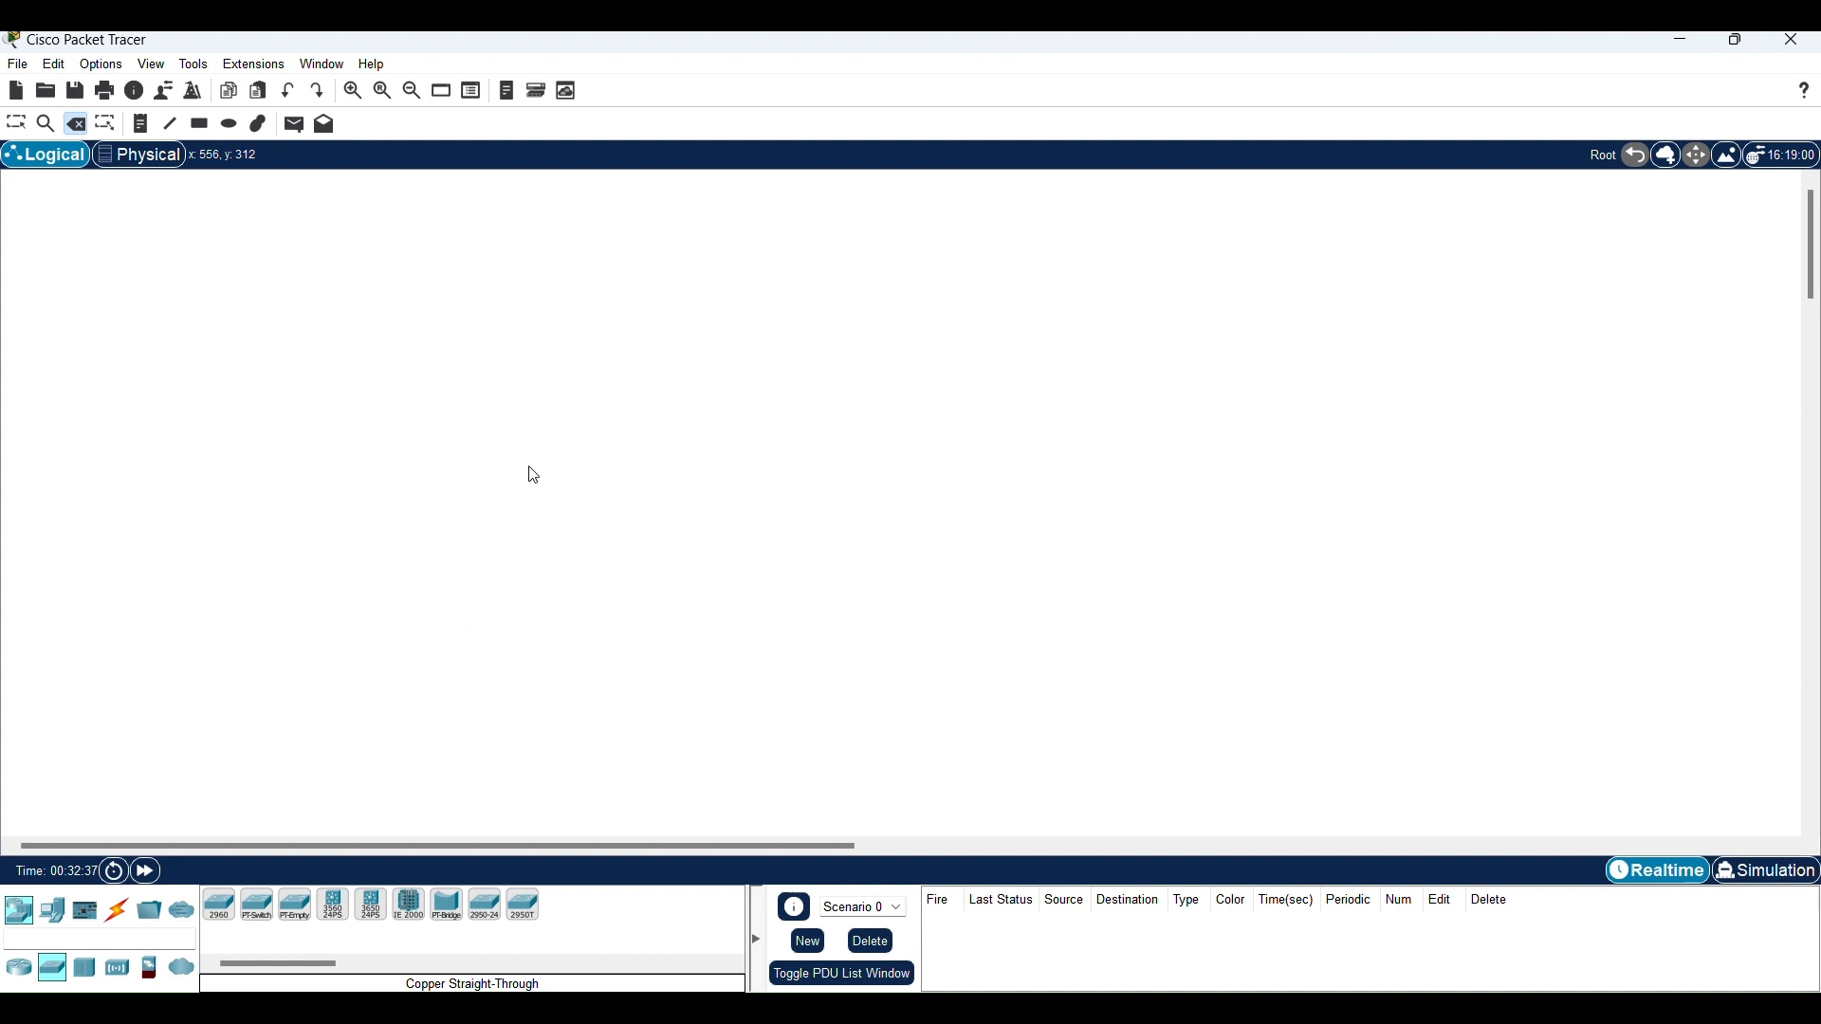
key(Escape)
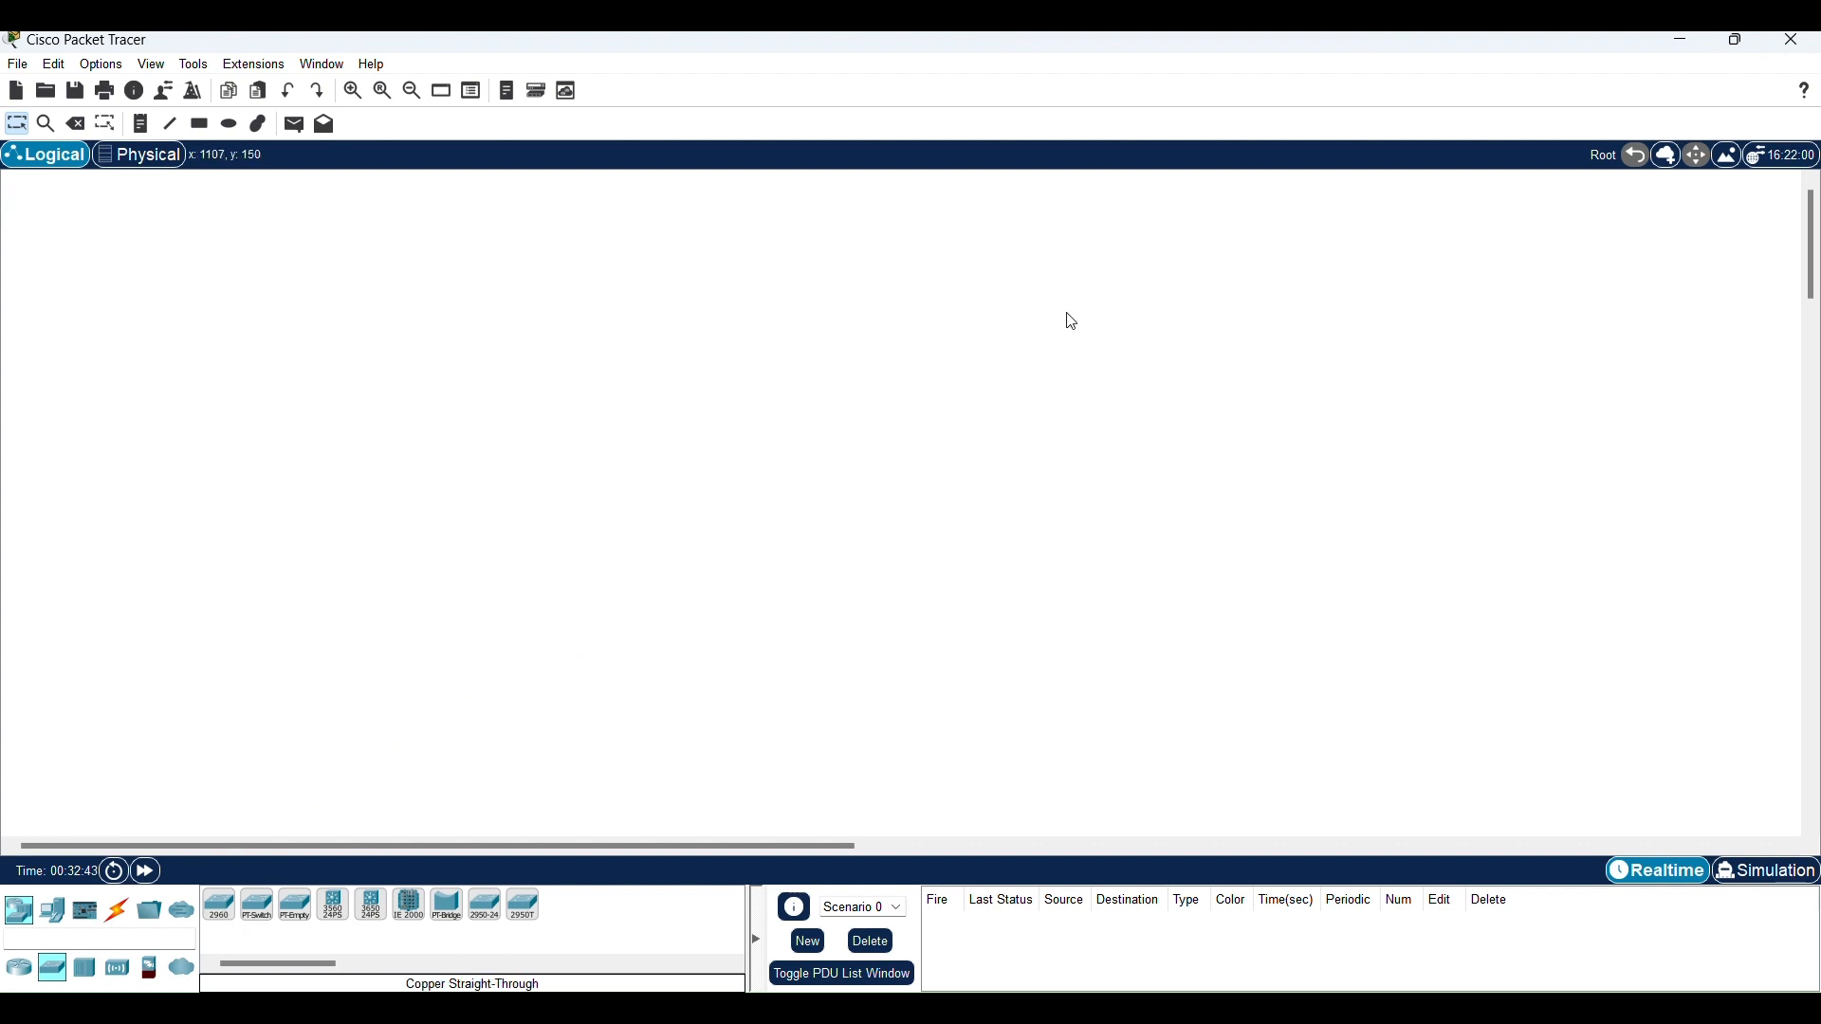
Step: Add a 2960 switch near the workspace centre and a 3560-24PS multilayer switch to its right
click(218, 916)
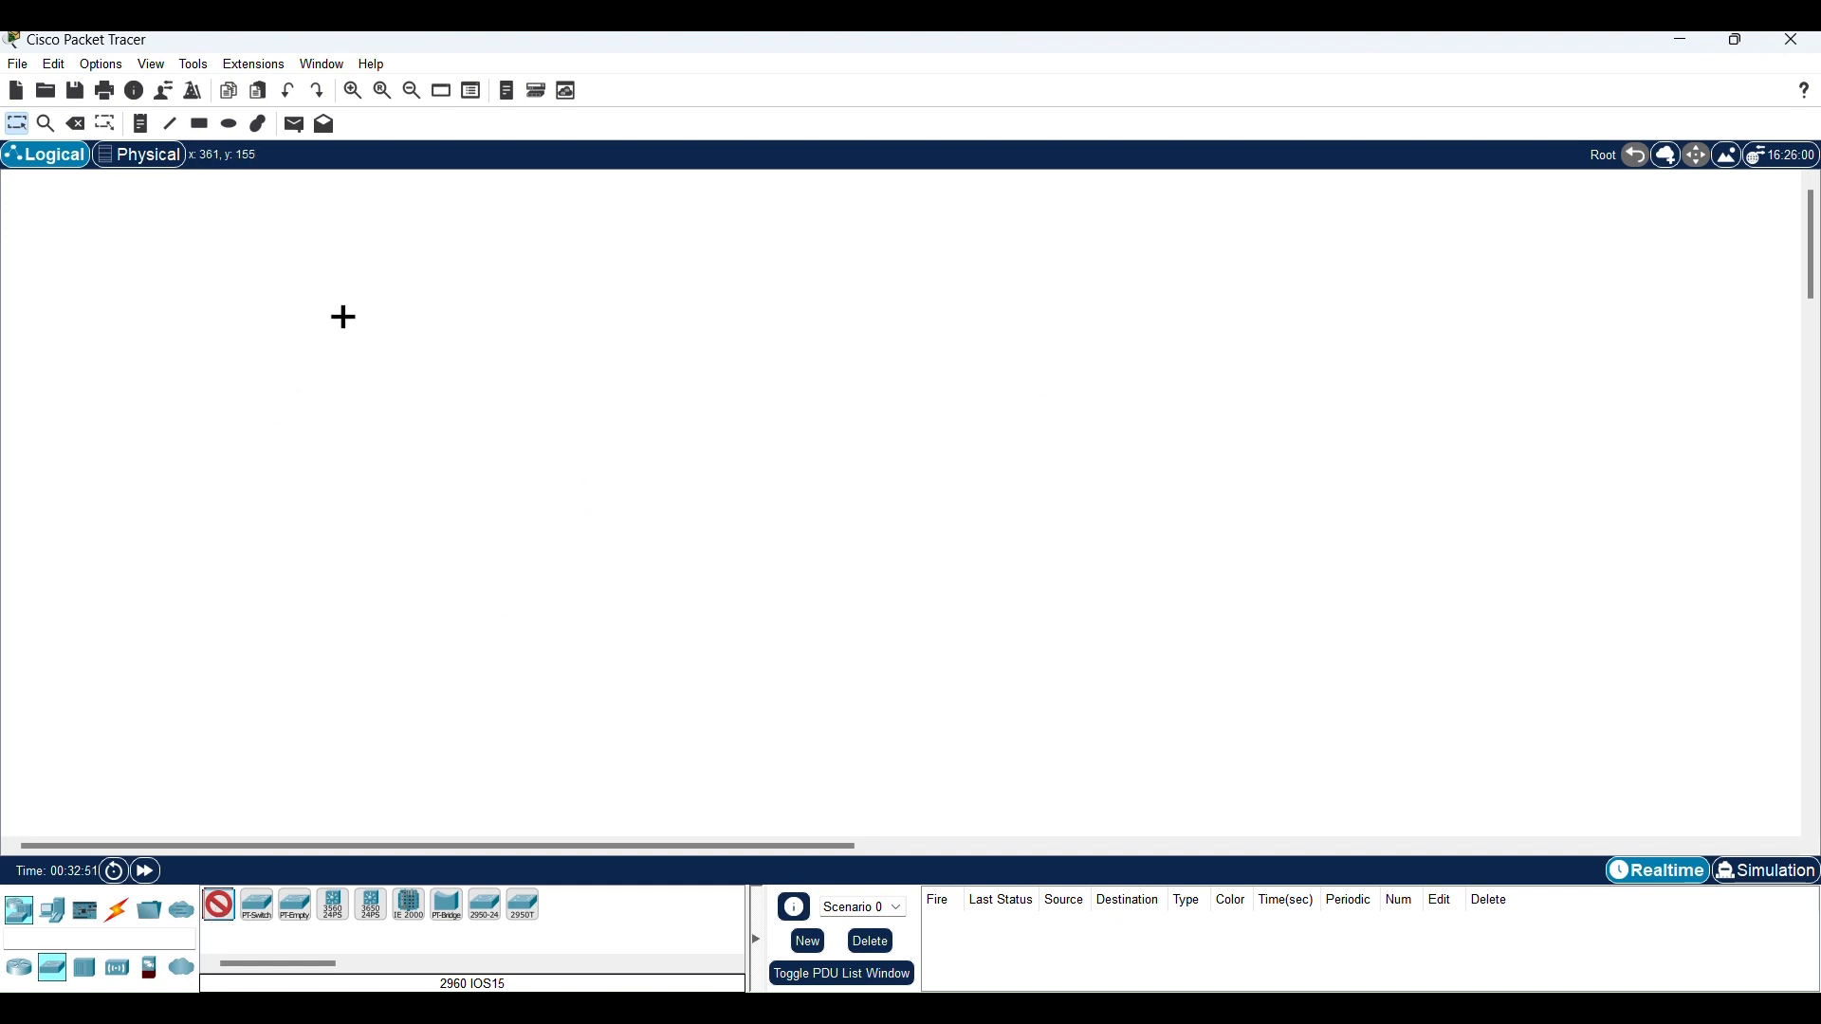
click(702, 486)
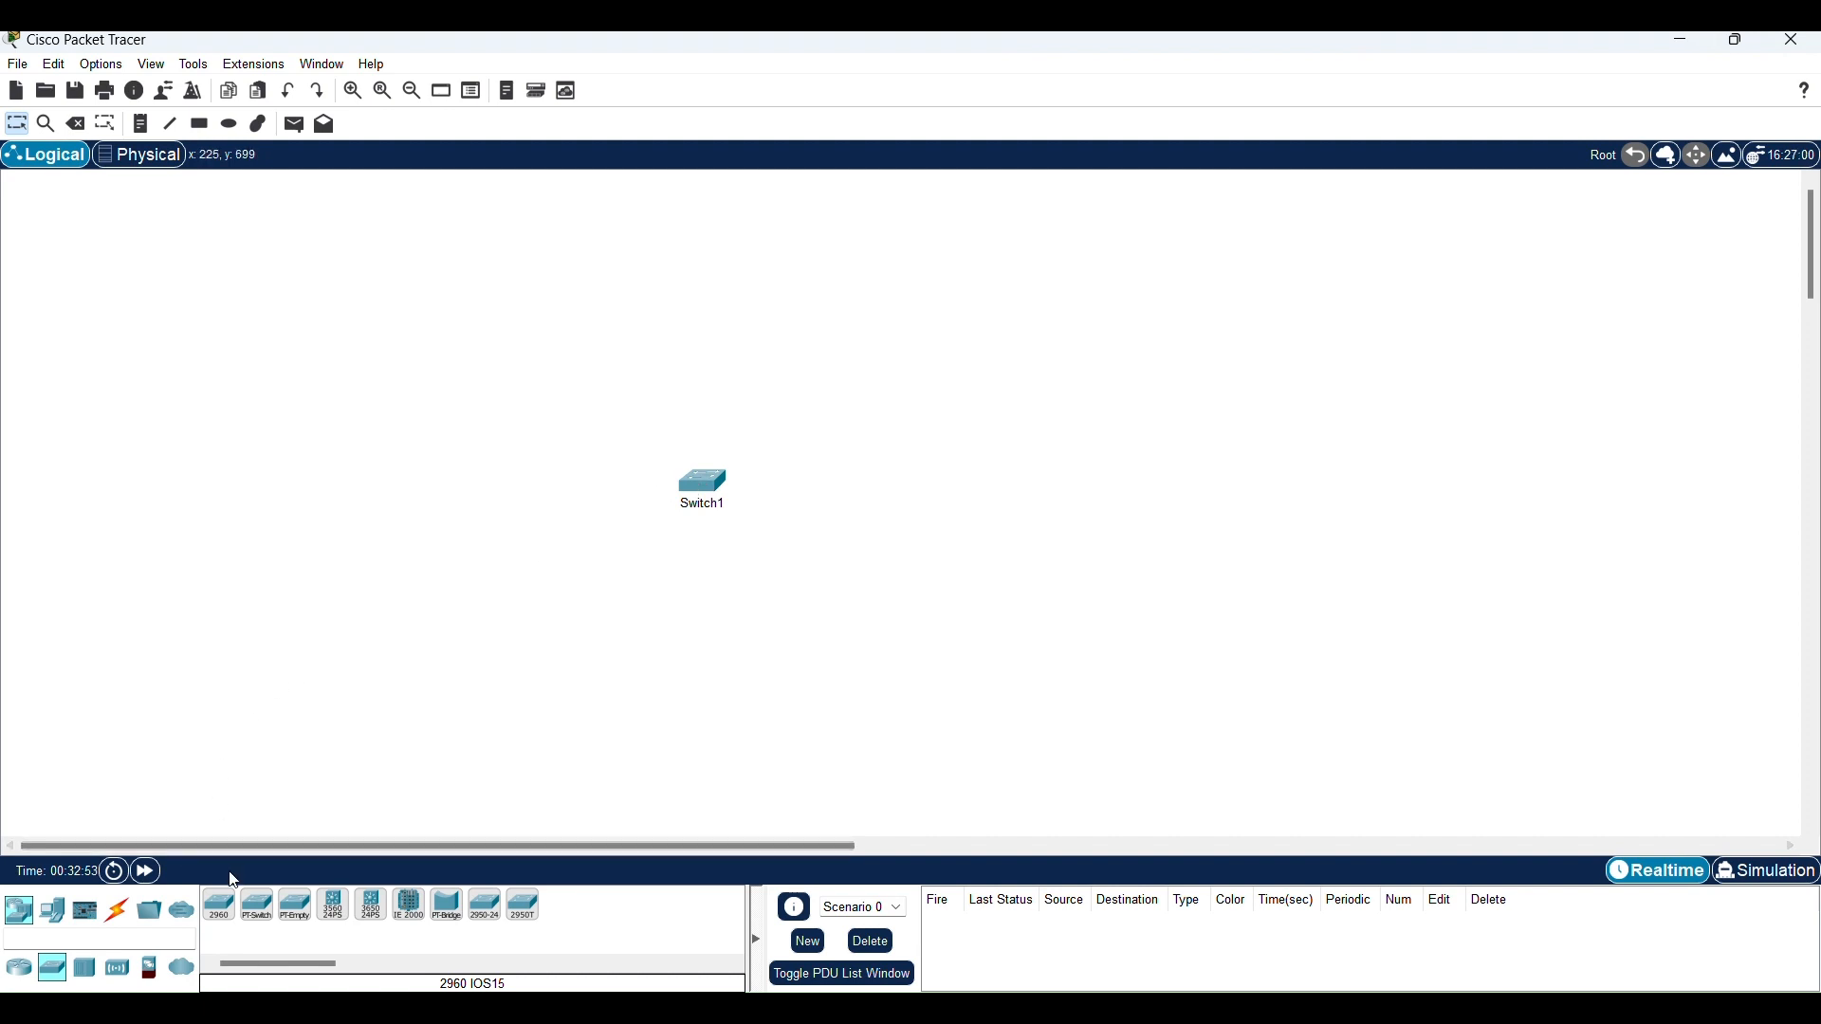
click(345, 912)
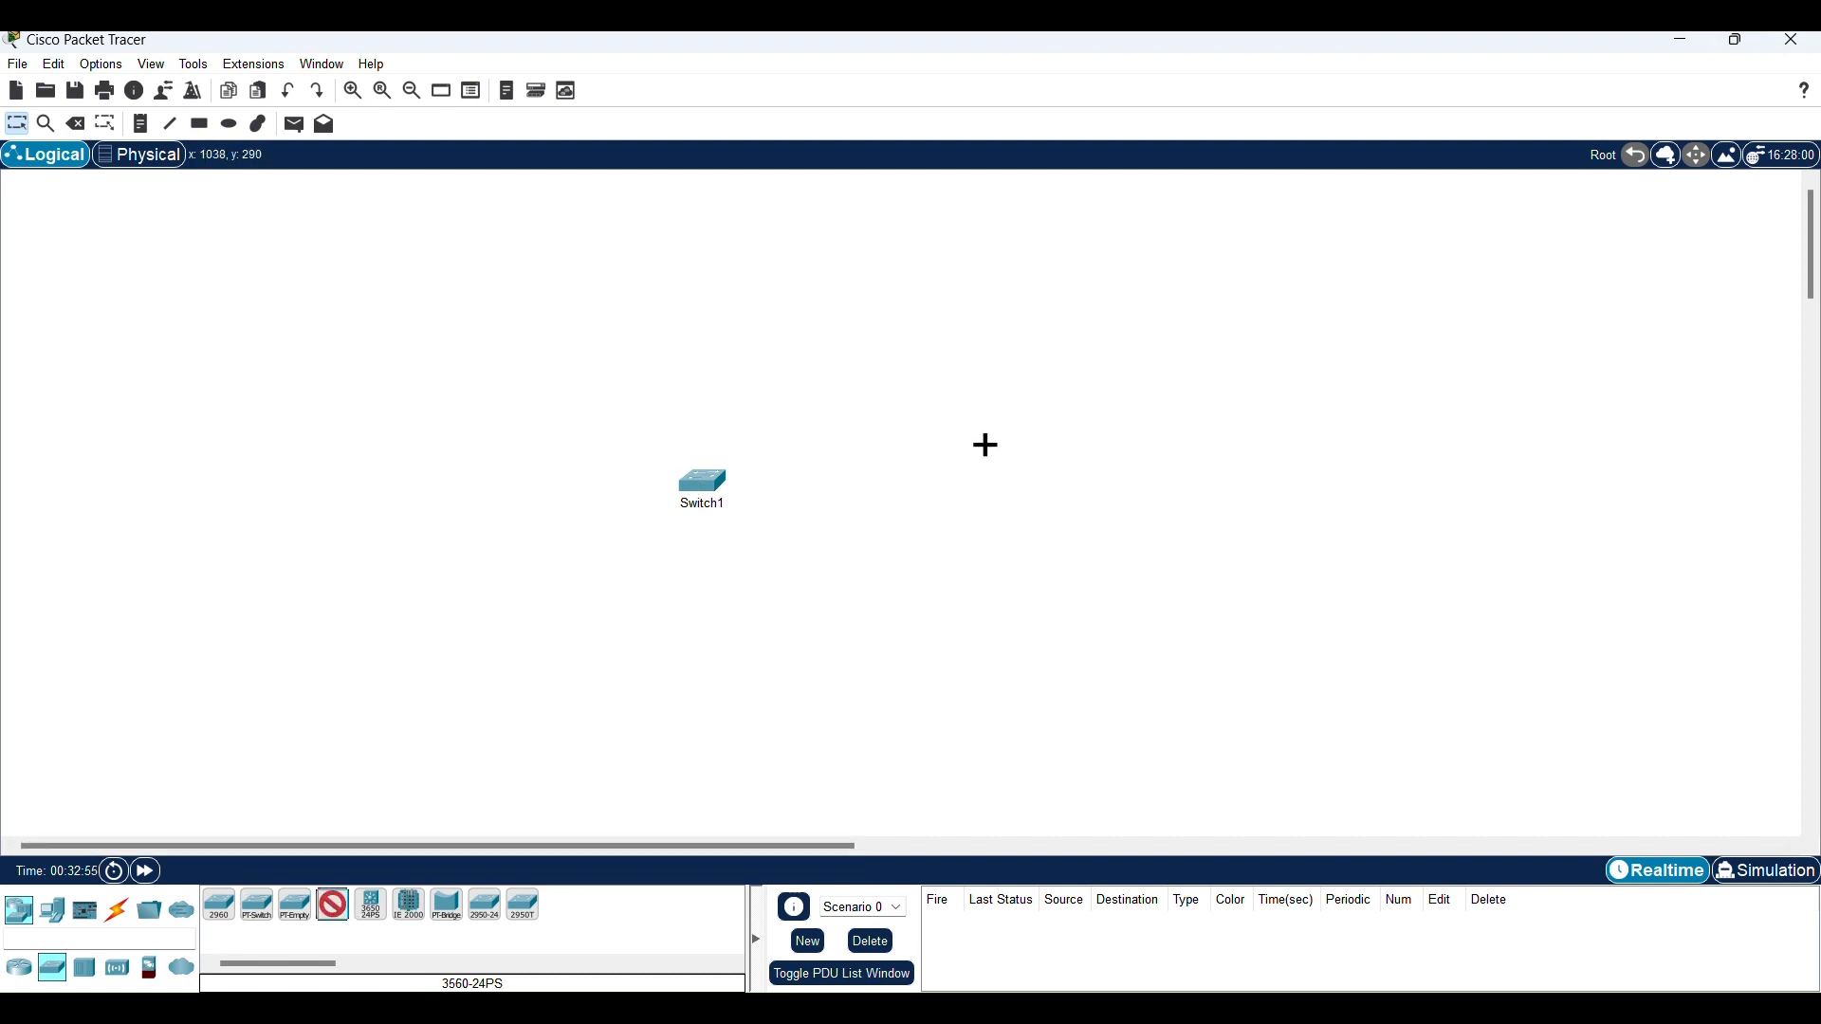
click(964, 474)
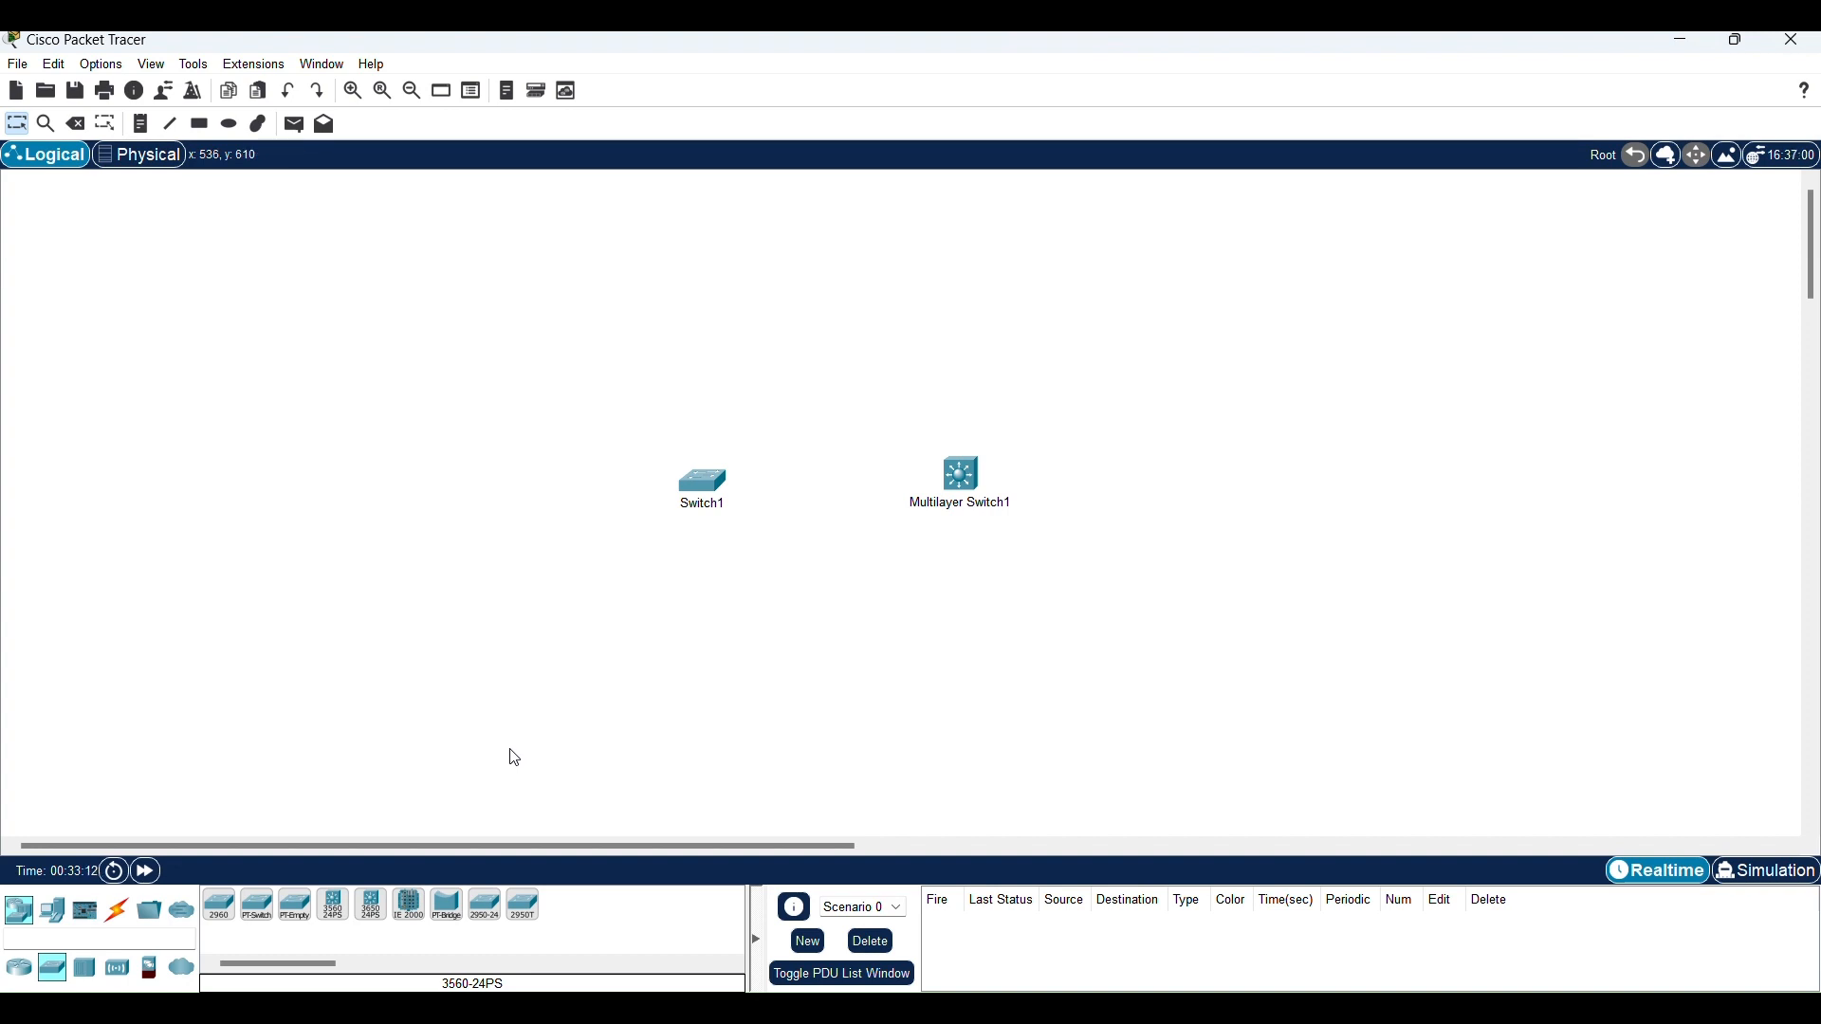
Step: Add four PCs: two stacked to the left of the 2960 switch and two stacked to the right of the multilayer switch
click(53, 922)
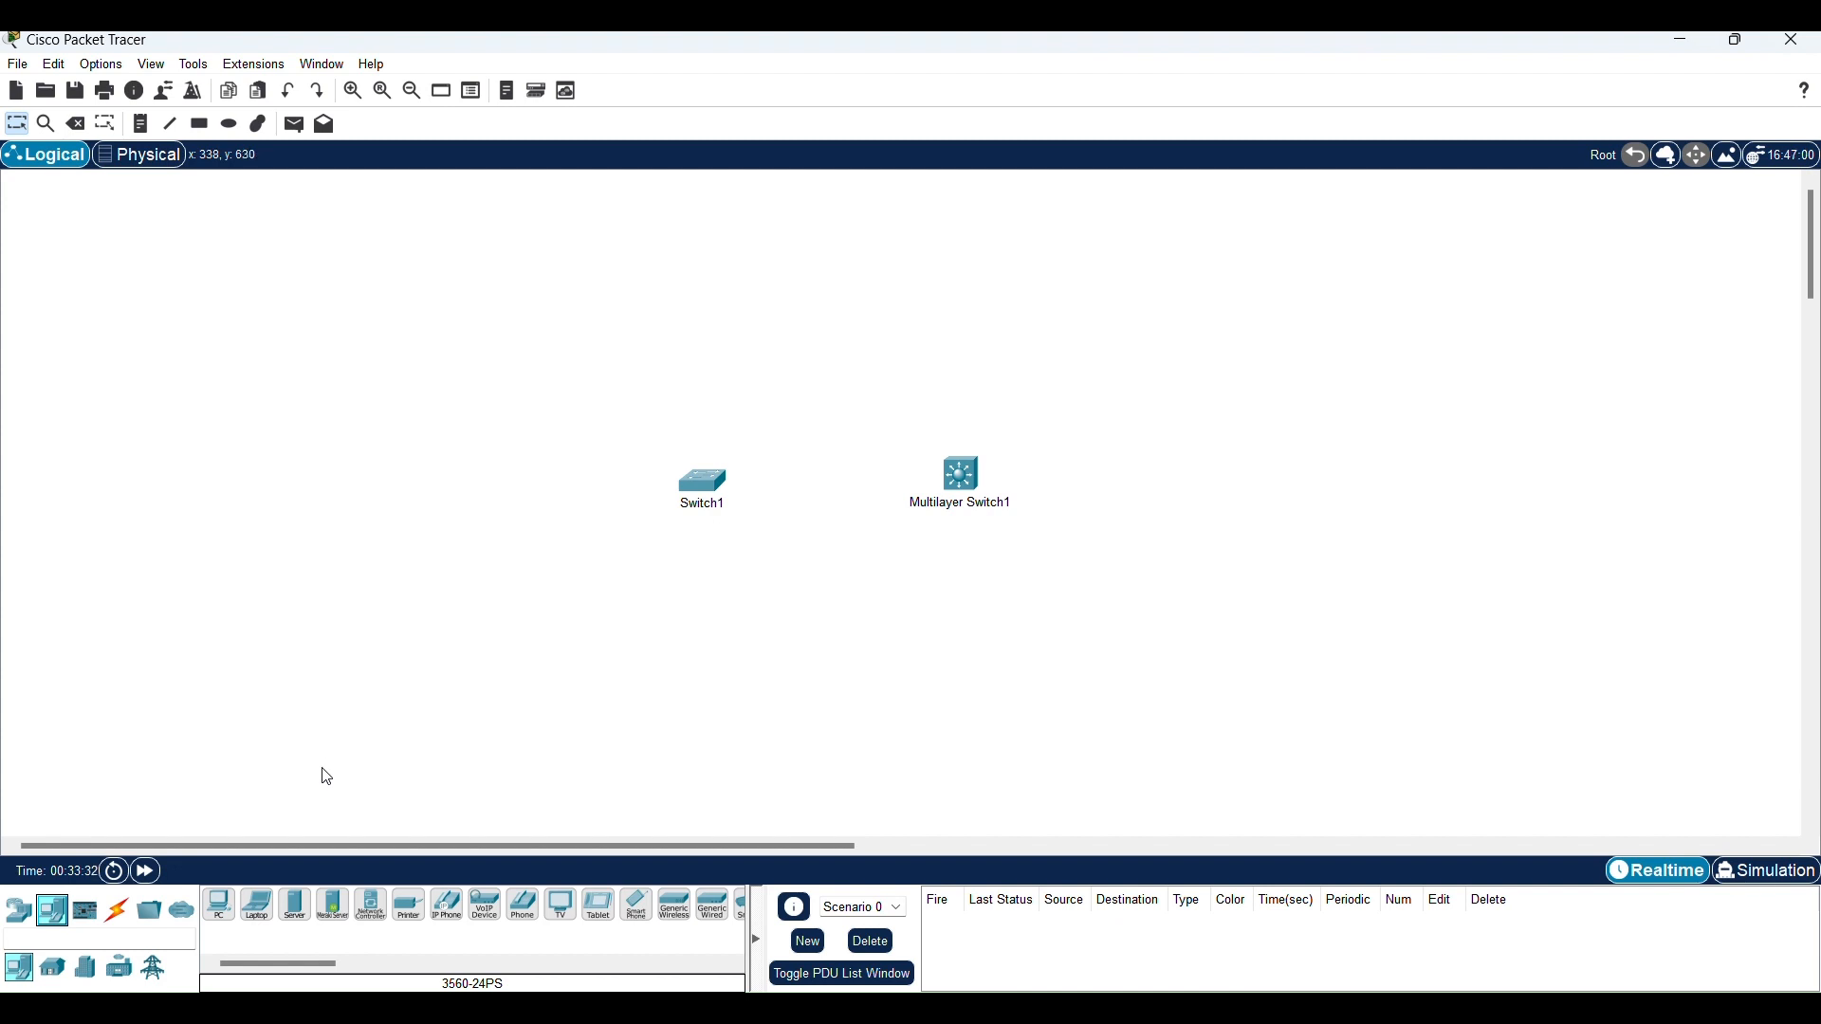
click(224, 913)
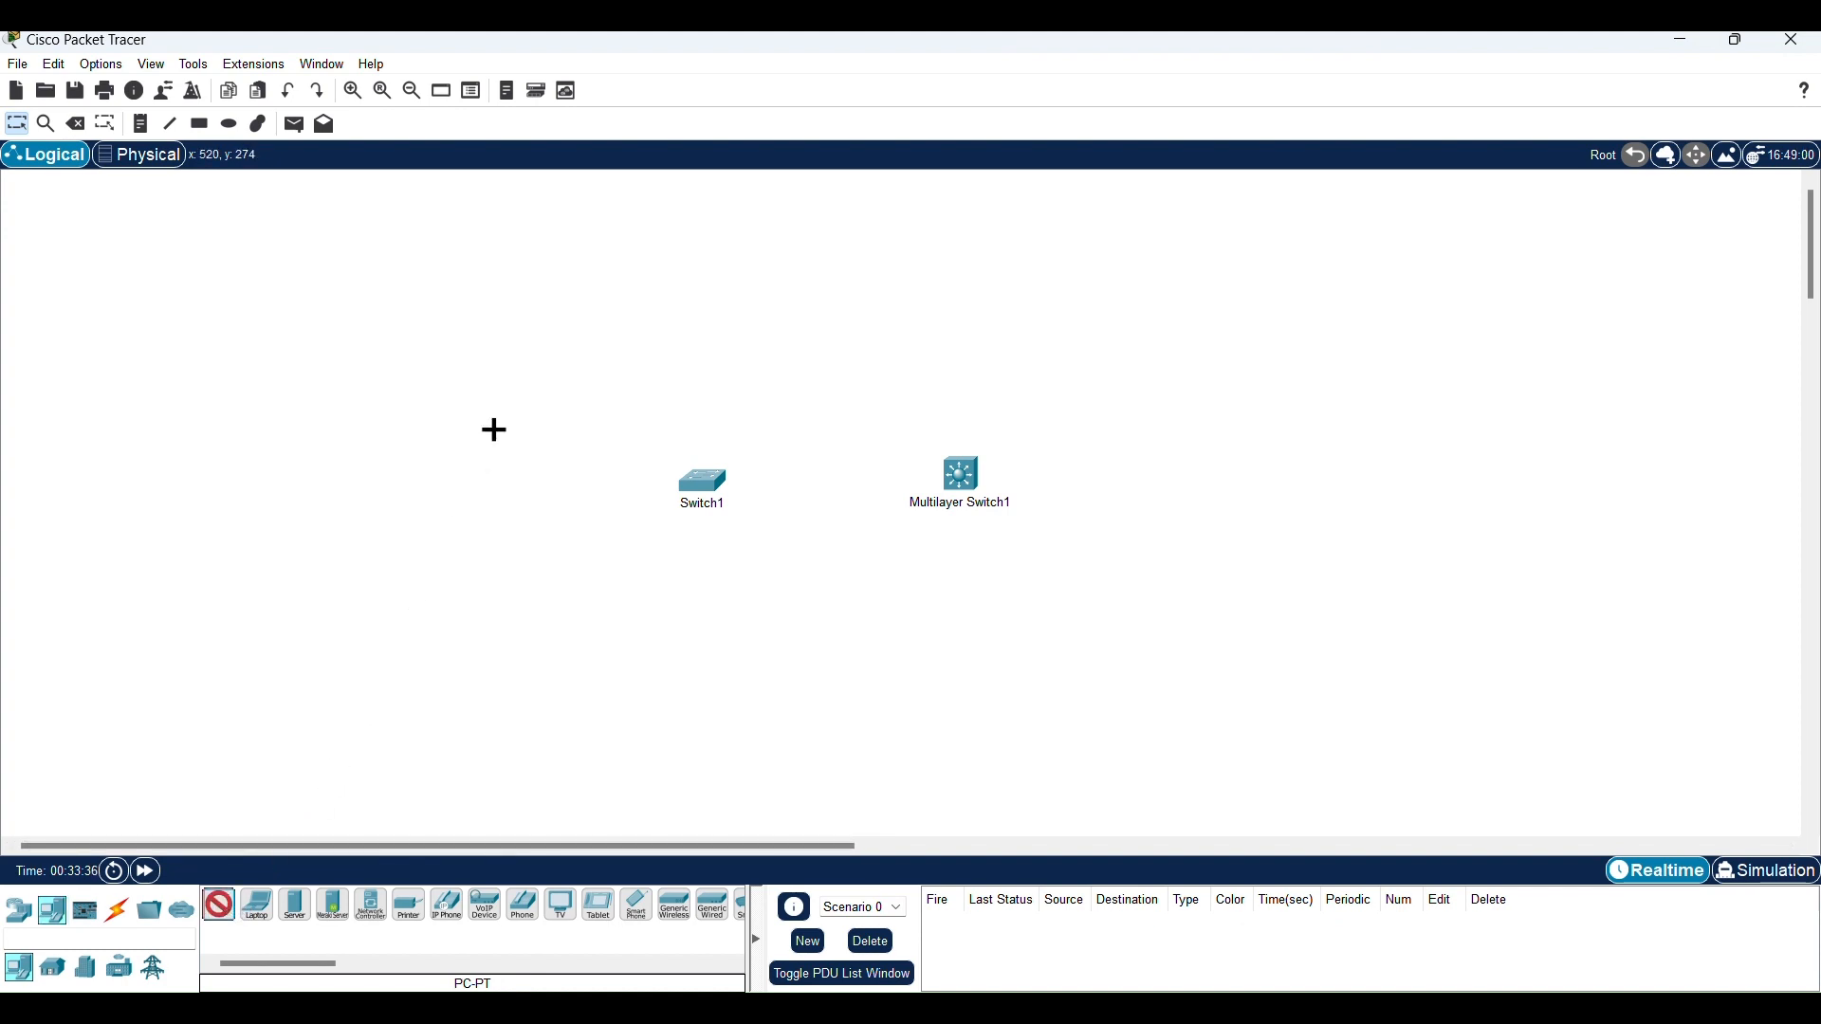
click(509, 381)
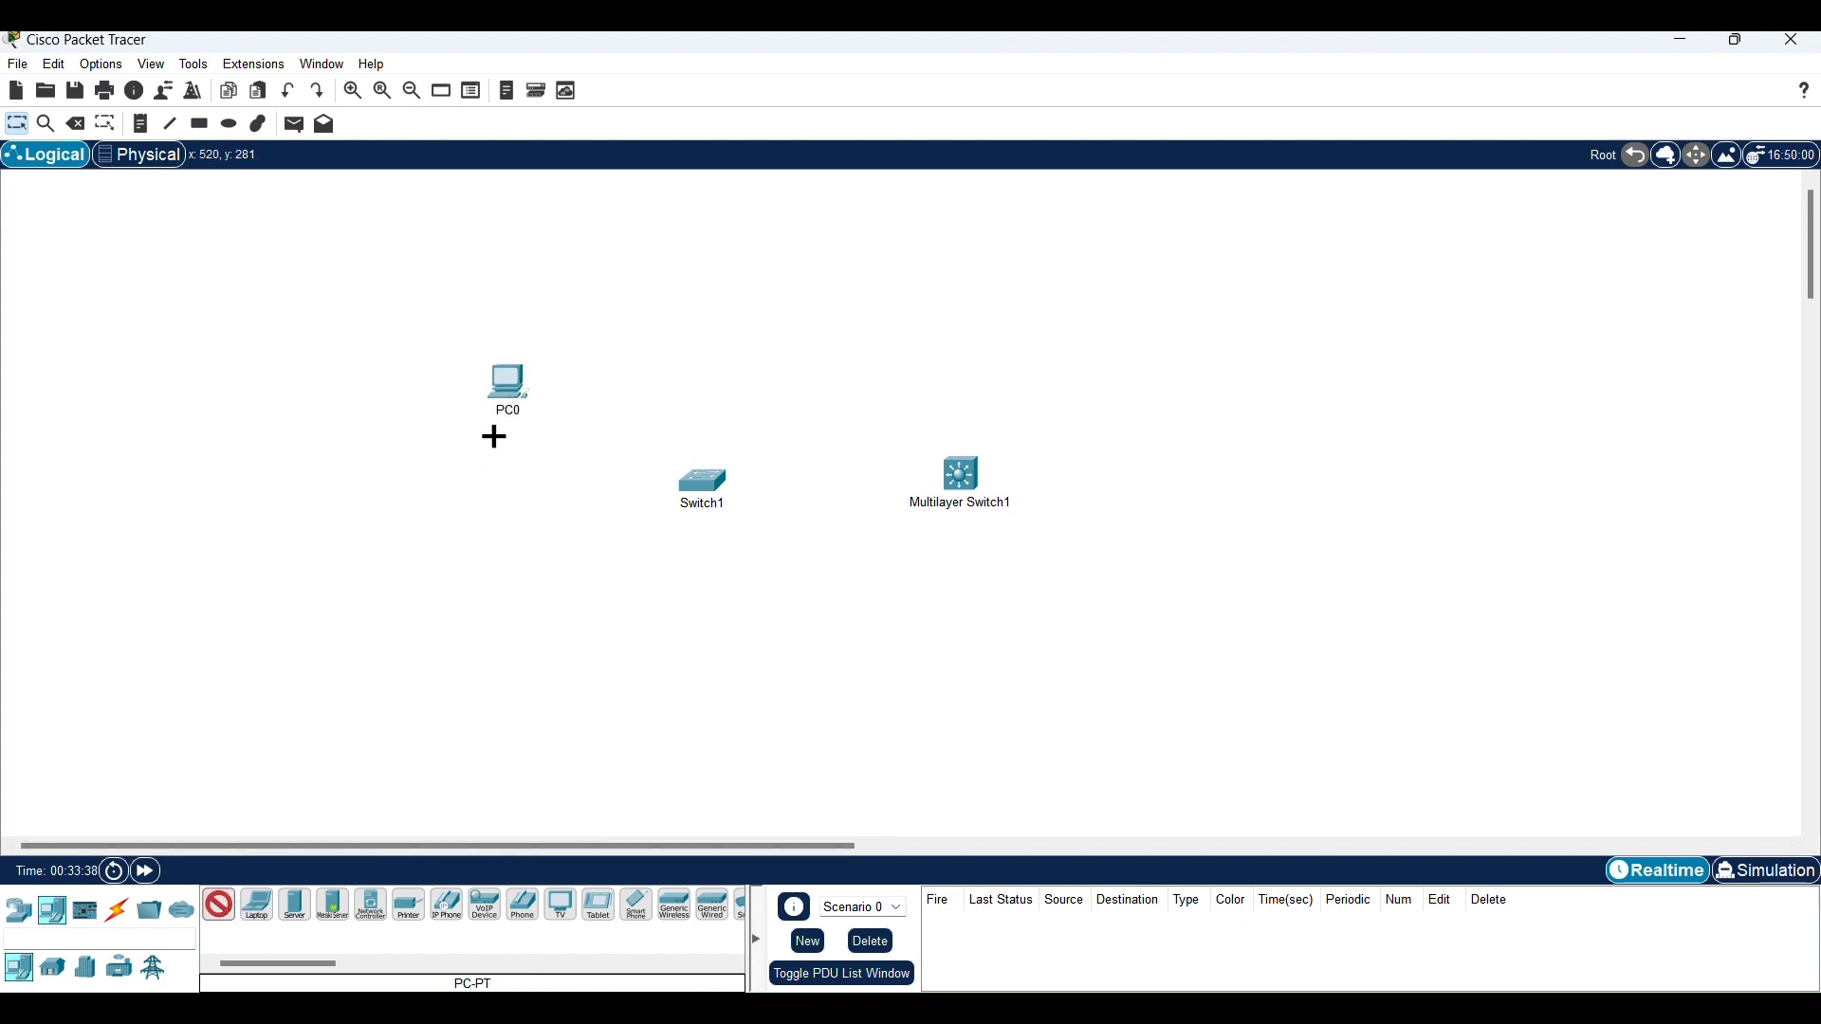
click(499, 570)
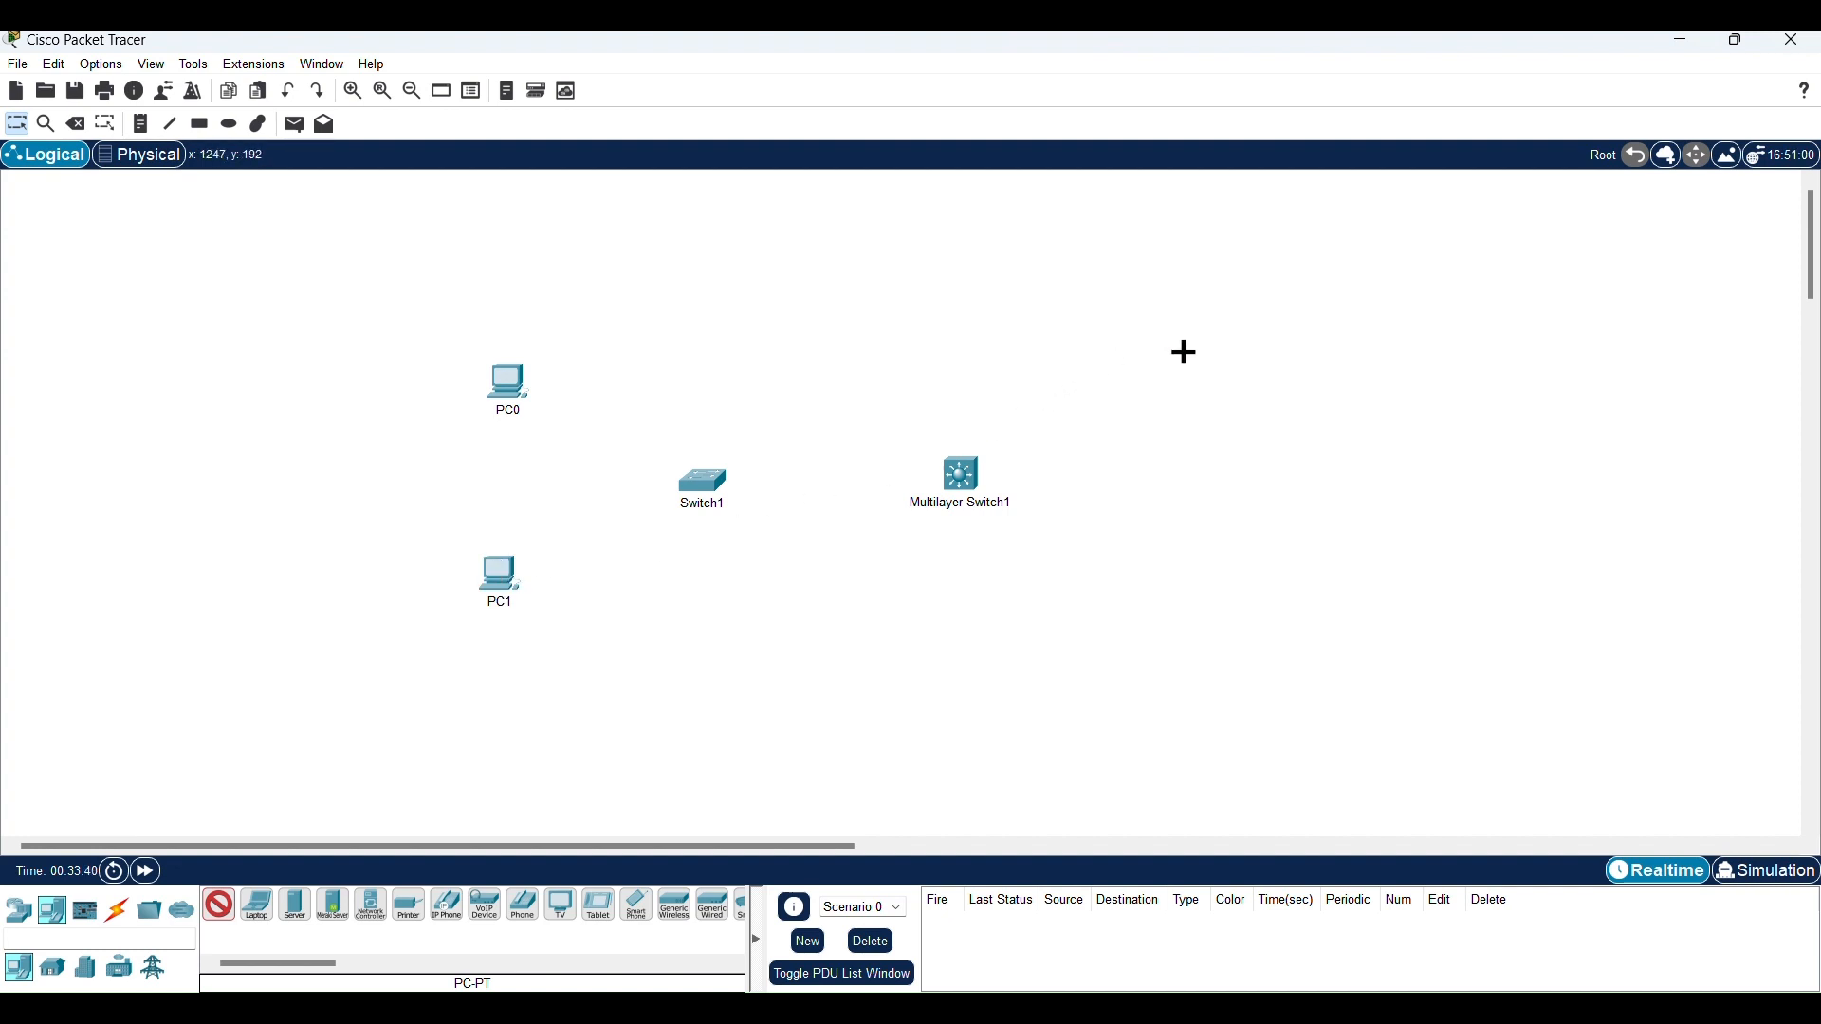
click(1147, 353)
click(1156, 577)
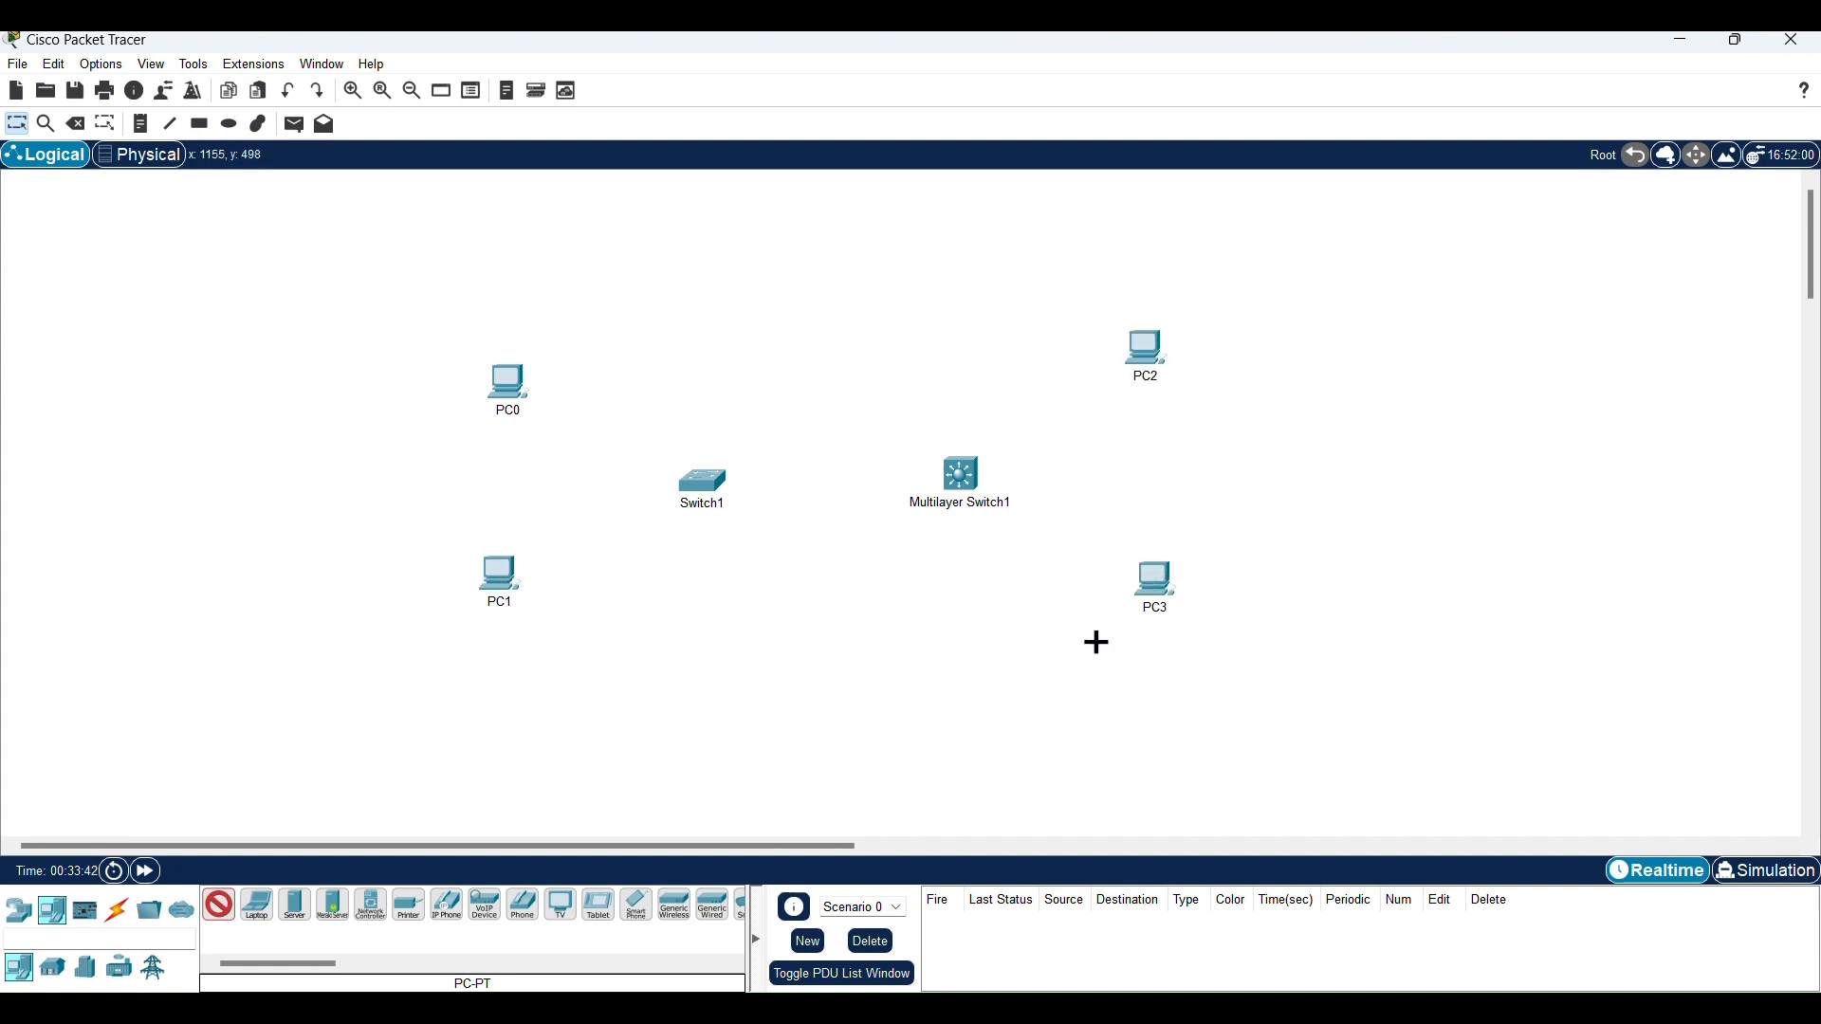
key(Escape)
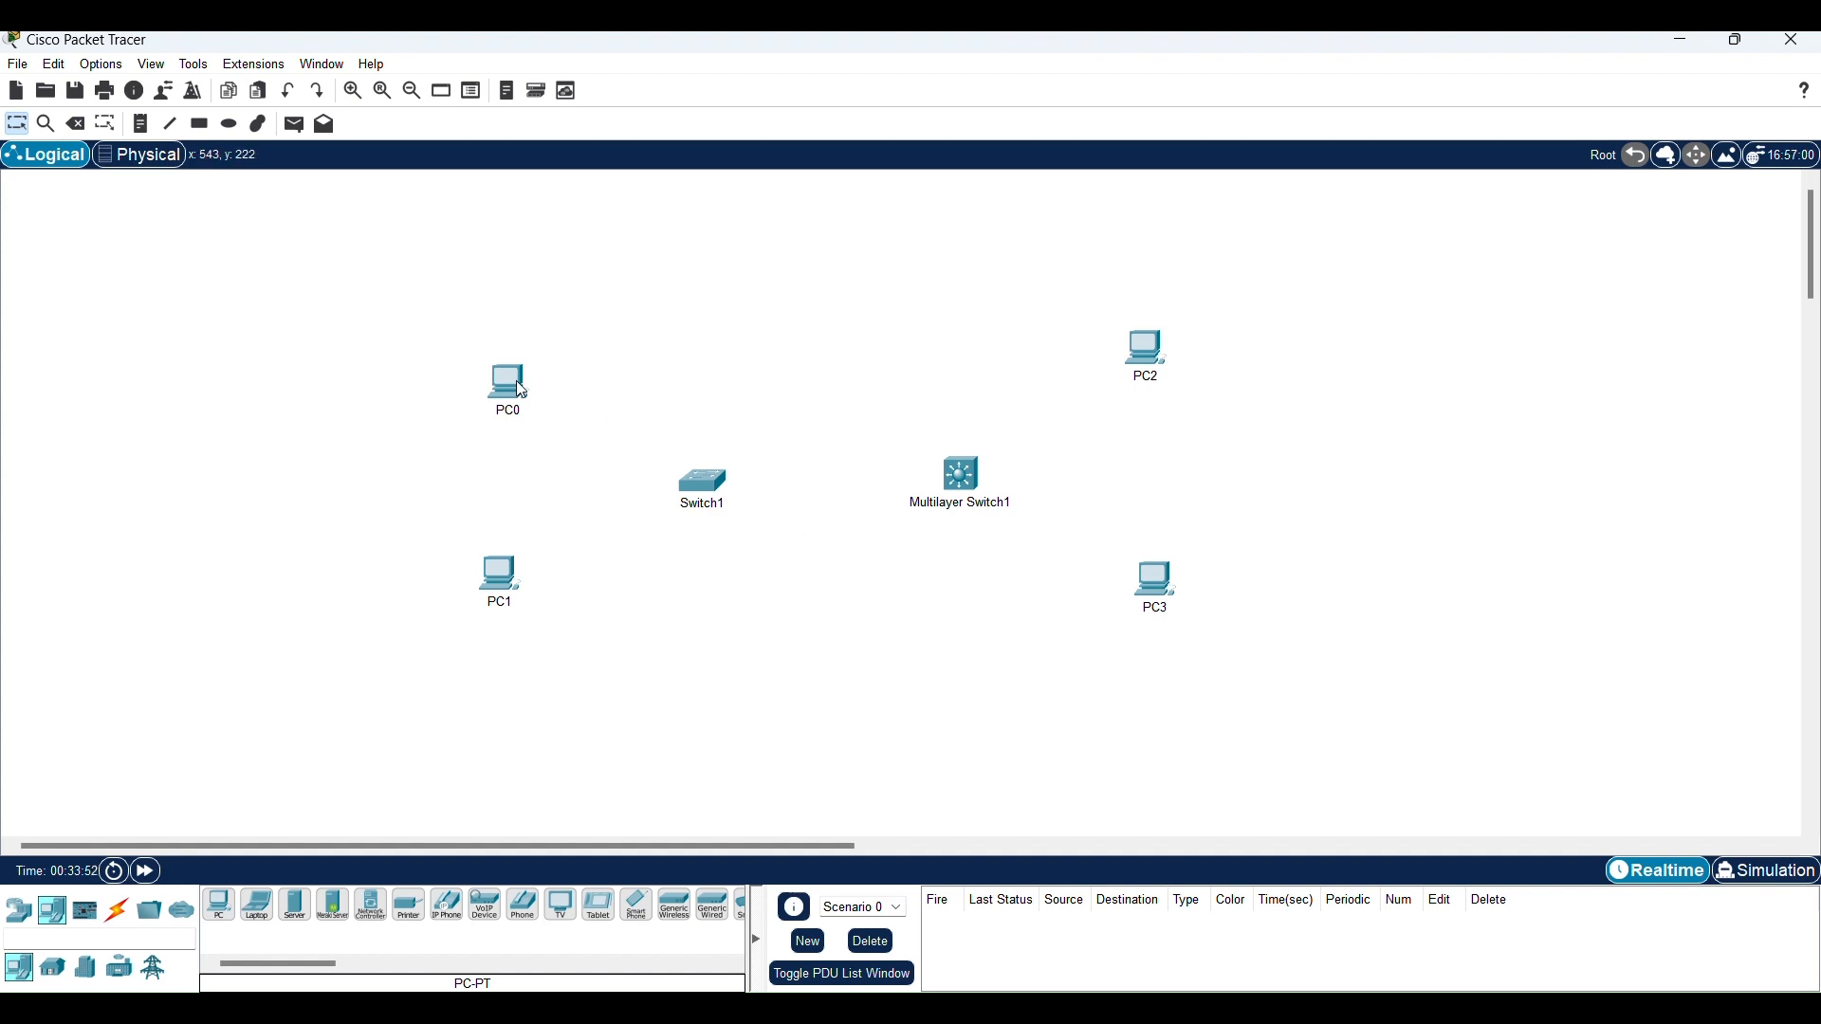
Step: Rename the left PCs PC1 (upper) and PC2 (lower), and the right PCs PC3 (upper) and PC4 (lower)
click(1161, 608)
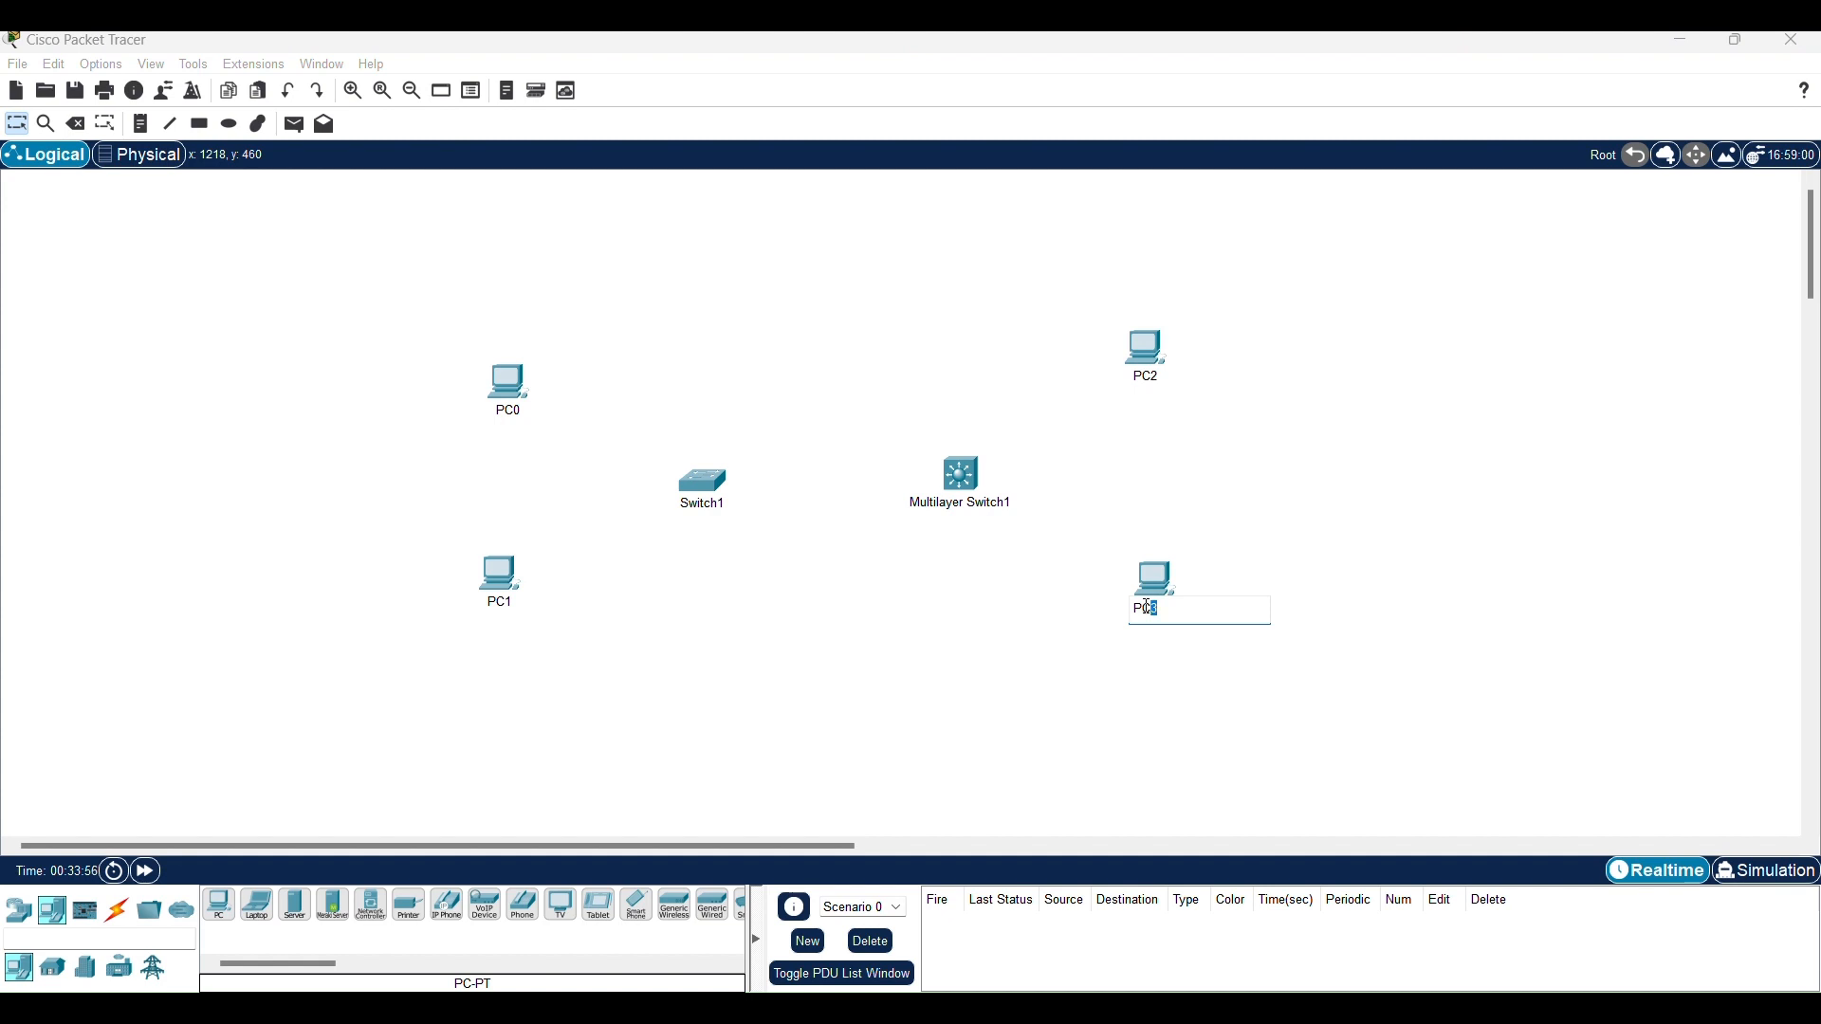
text(4)
click(1147, 375)
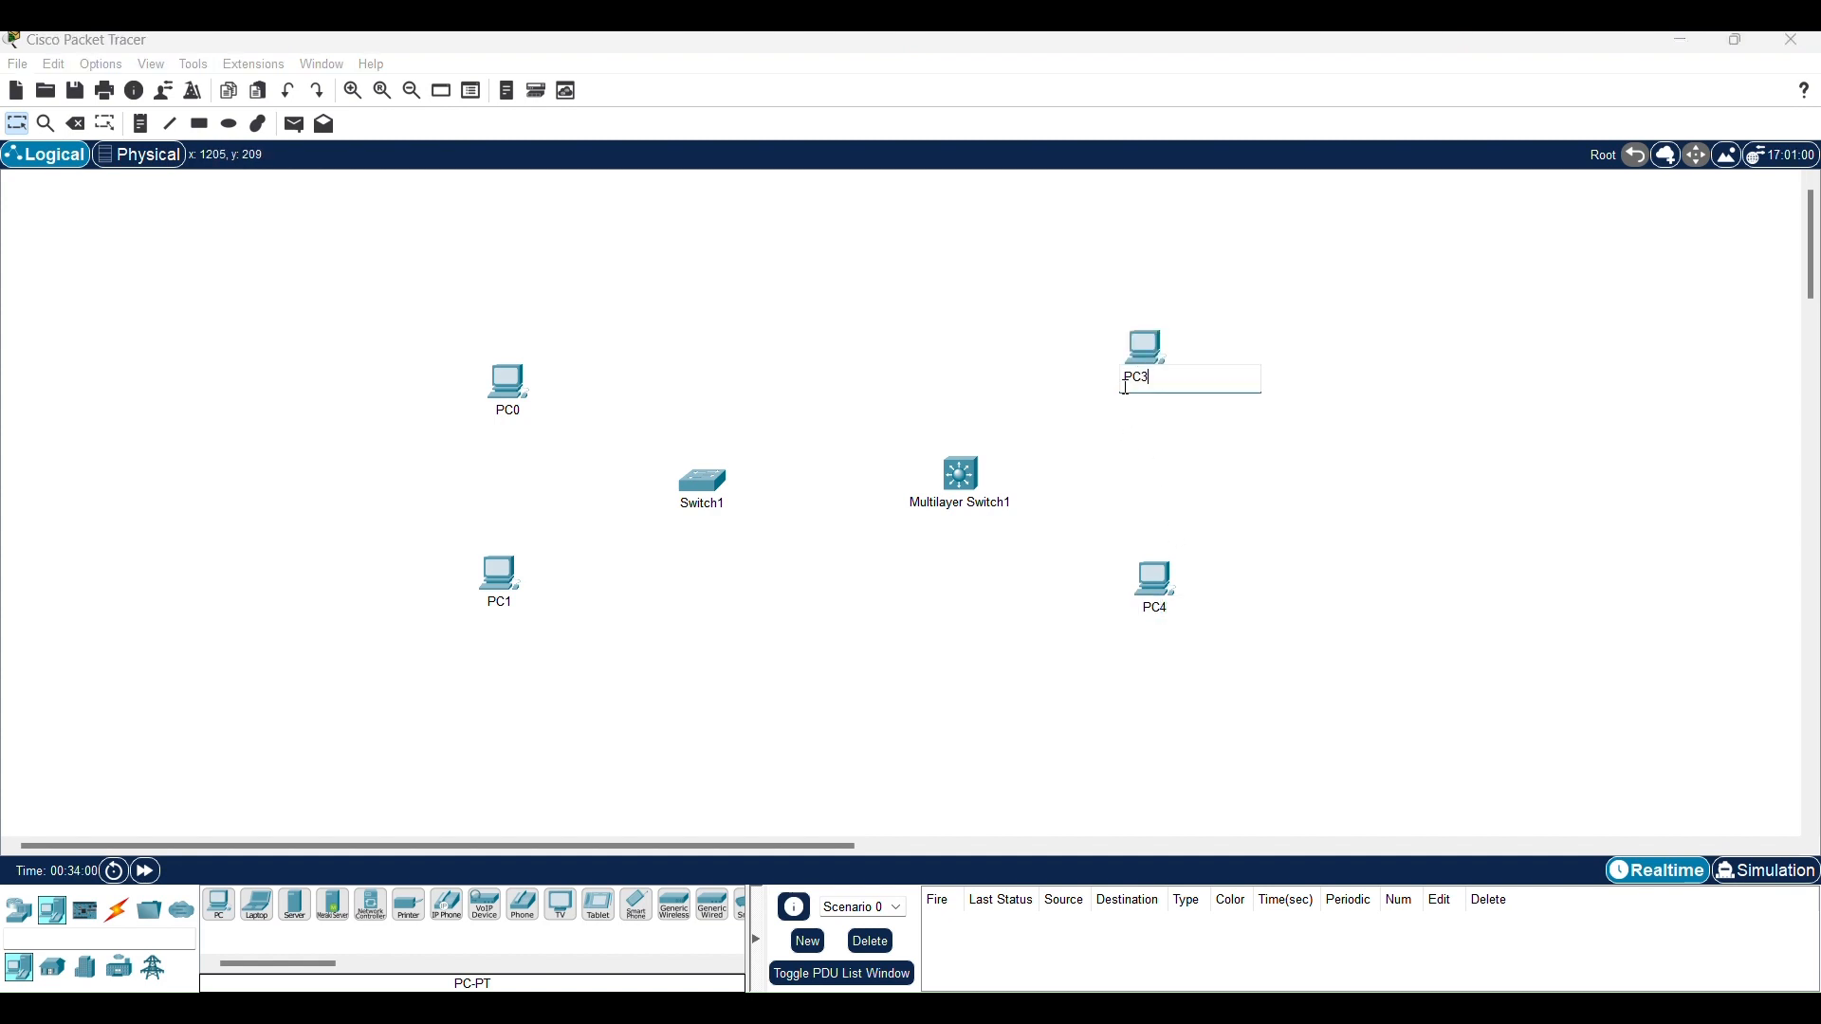
text(3)
click(502, 604)
text(2)
click(510, 411)
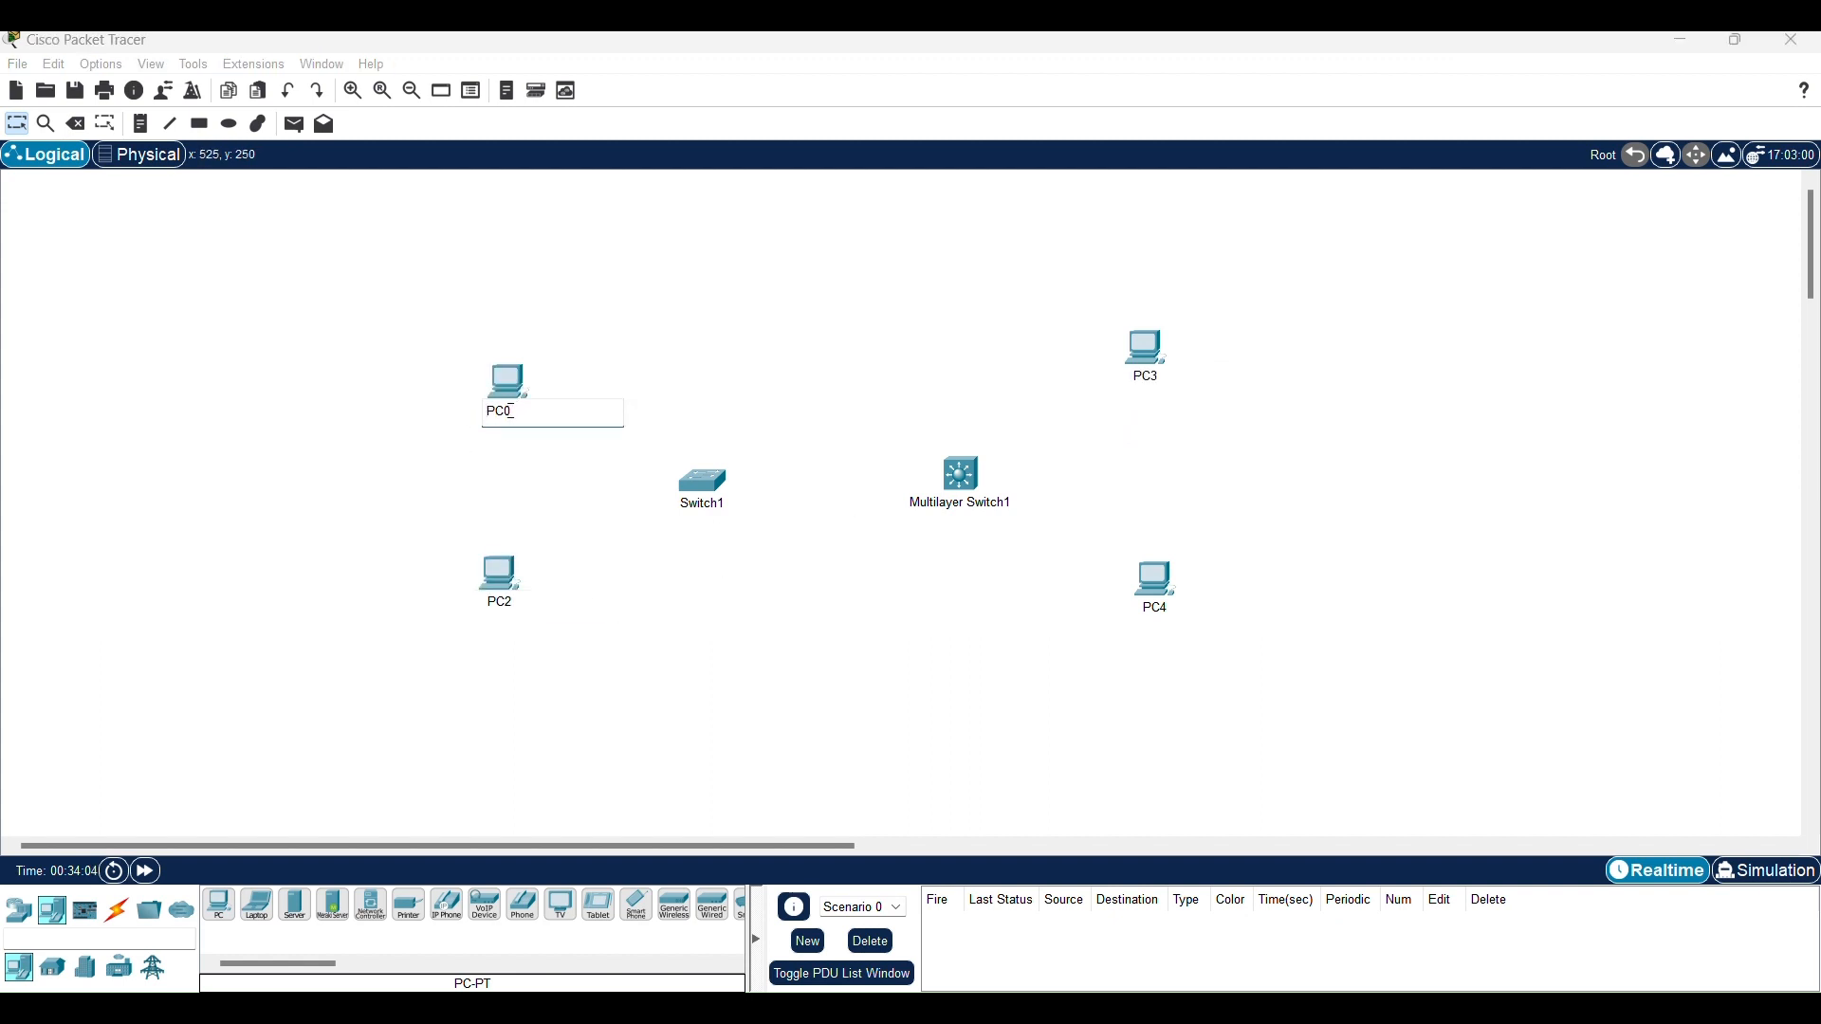
text(1)
click(578, 531)
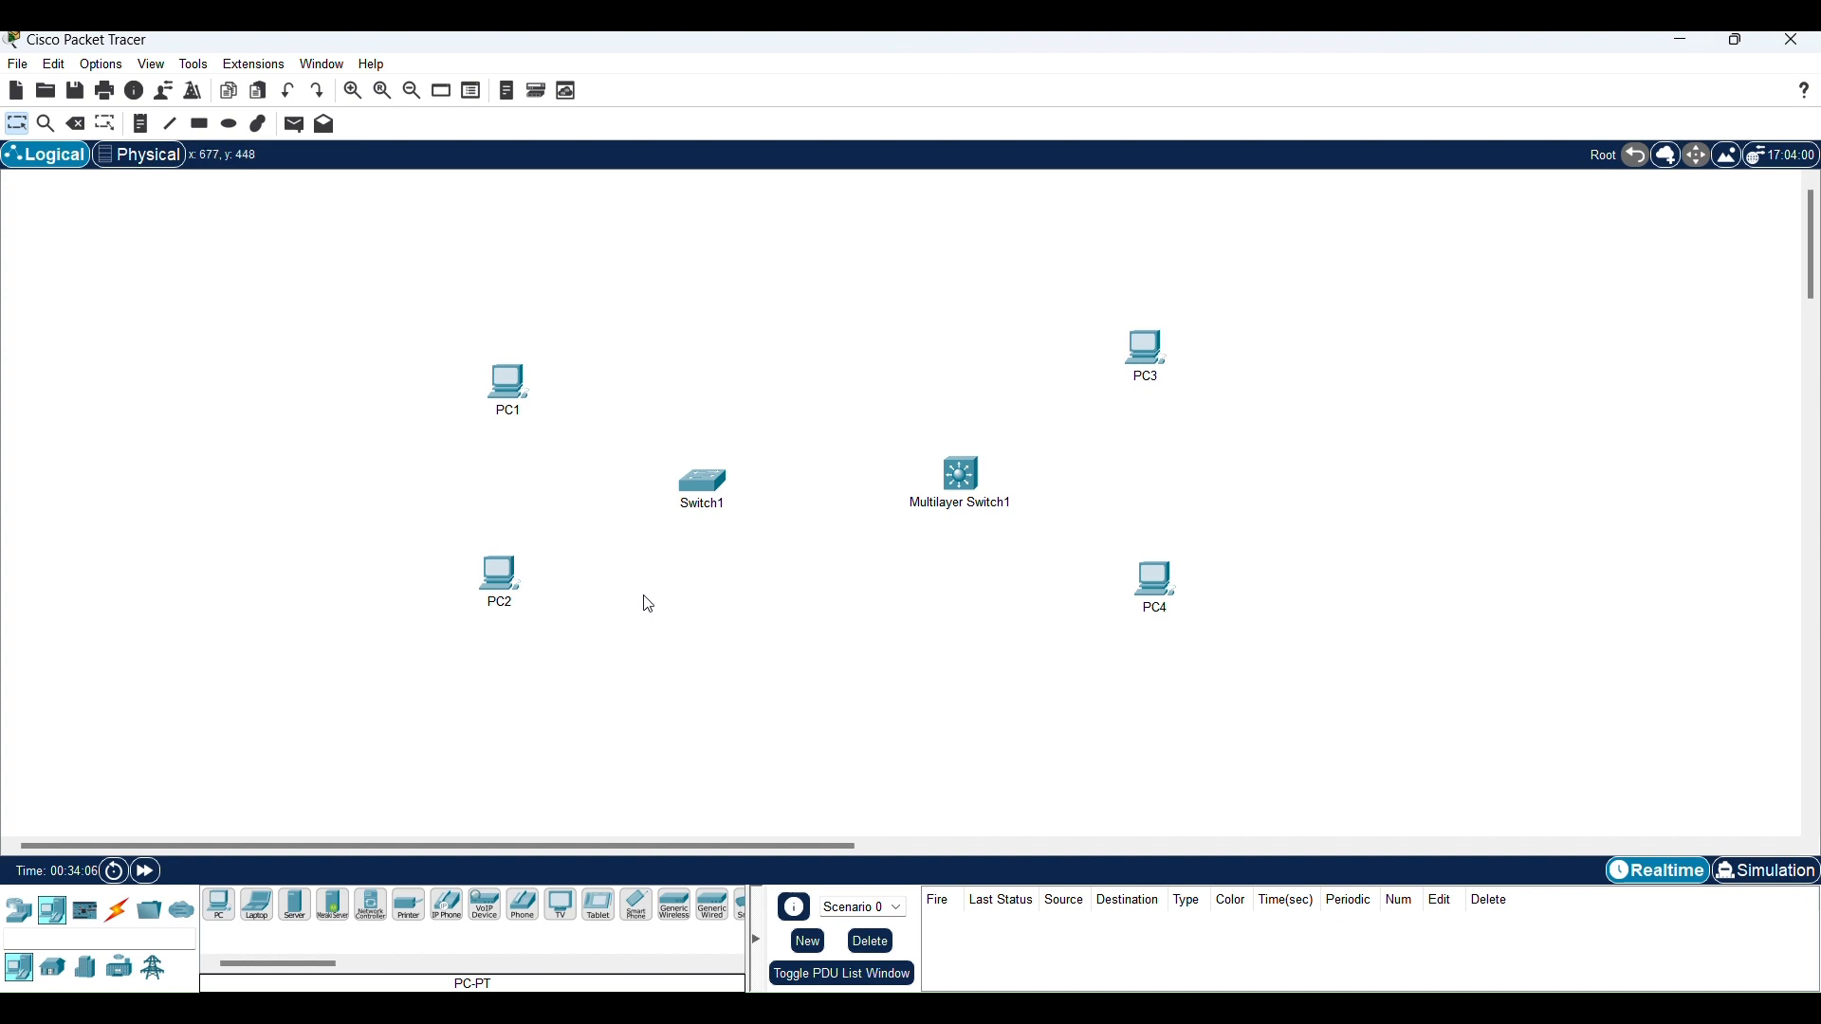
Step: Rename the 2960 switch S1 and the multilayer switch S2
click(713, 505)
drag(727, 505, 693, 508)
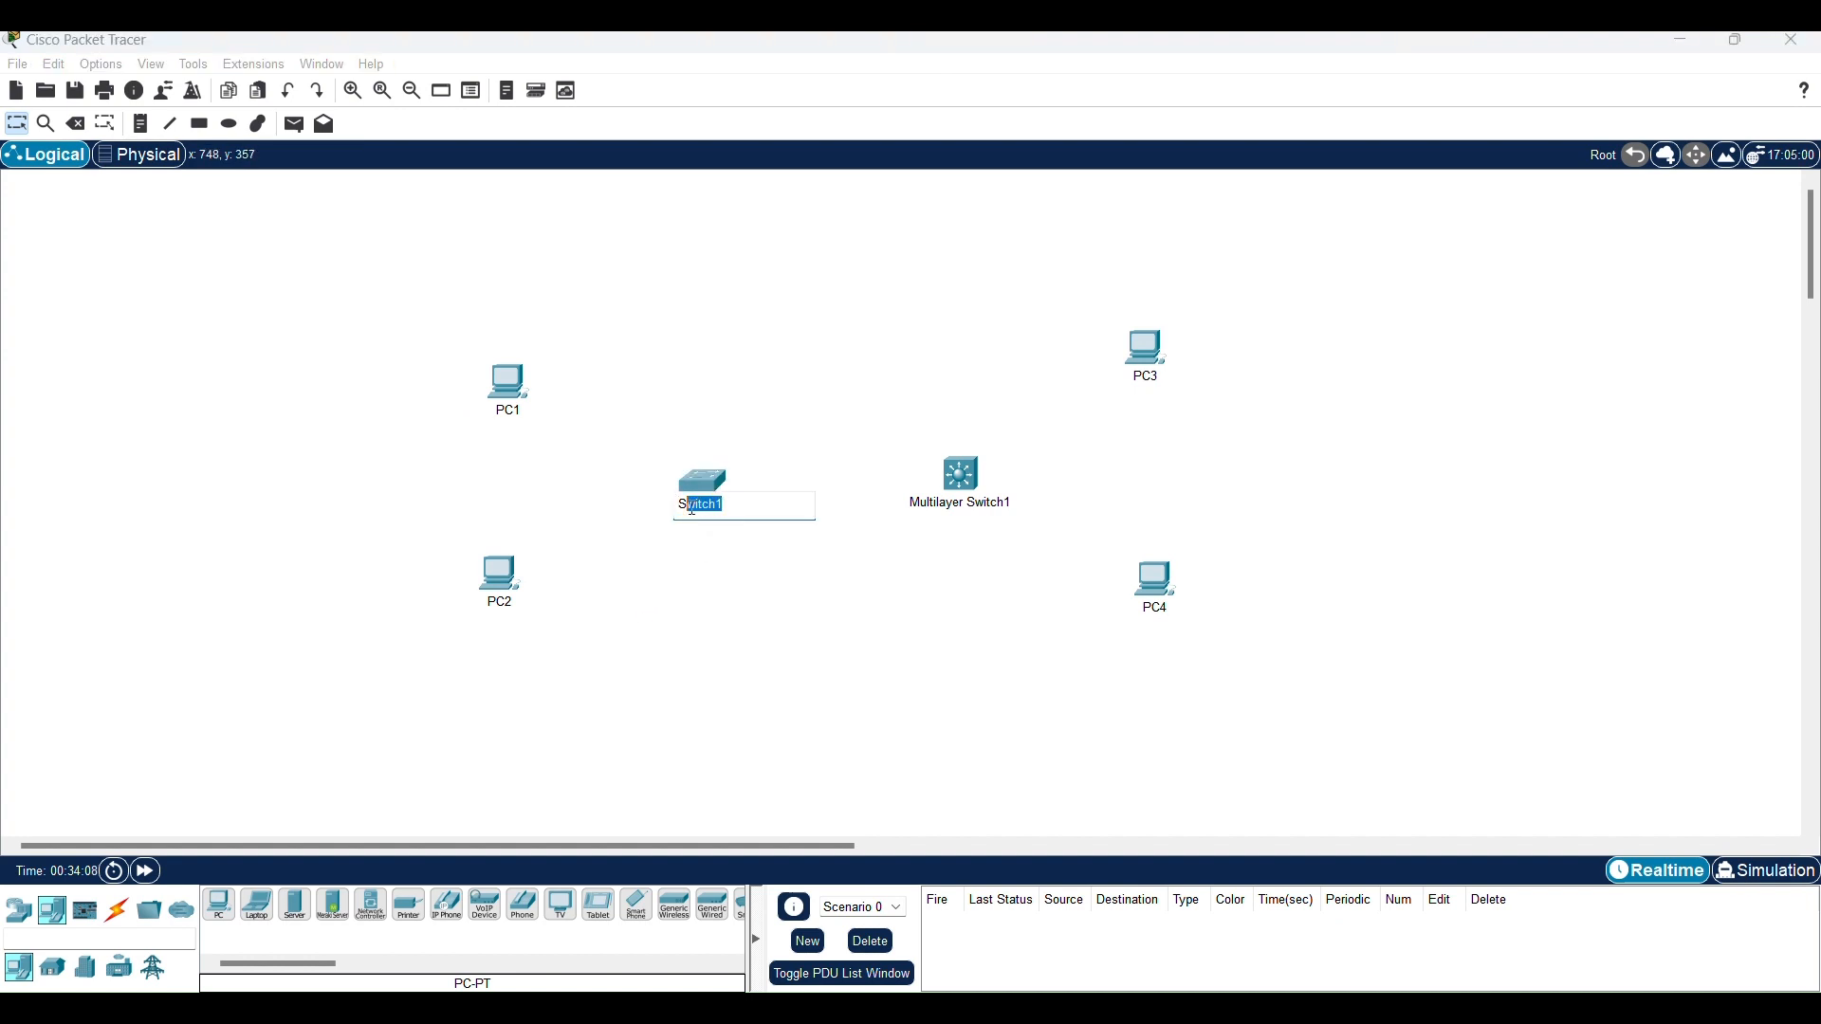
text(1)
click(801, 584)
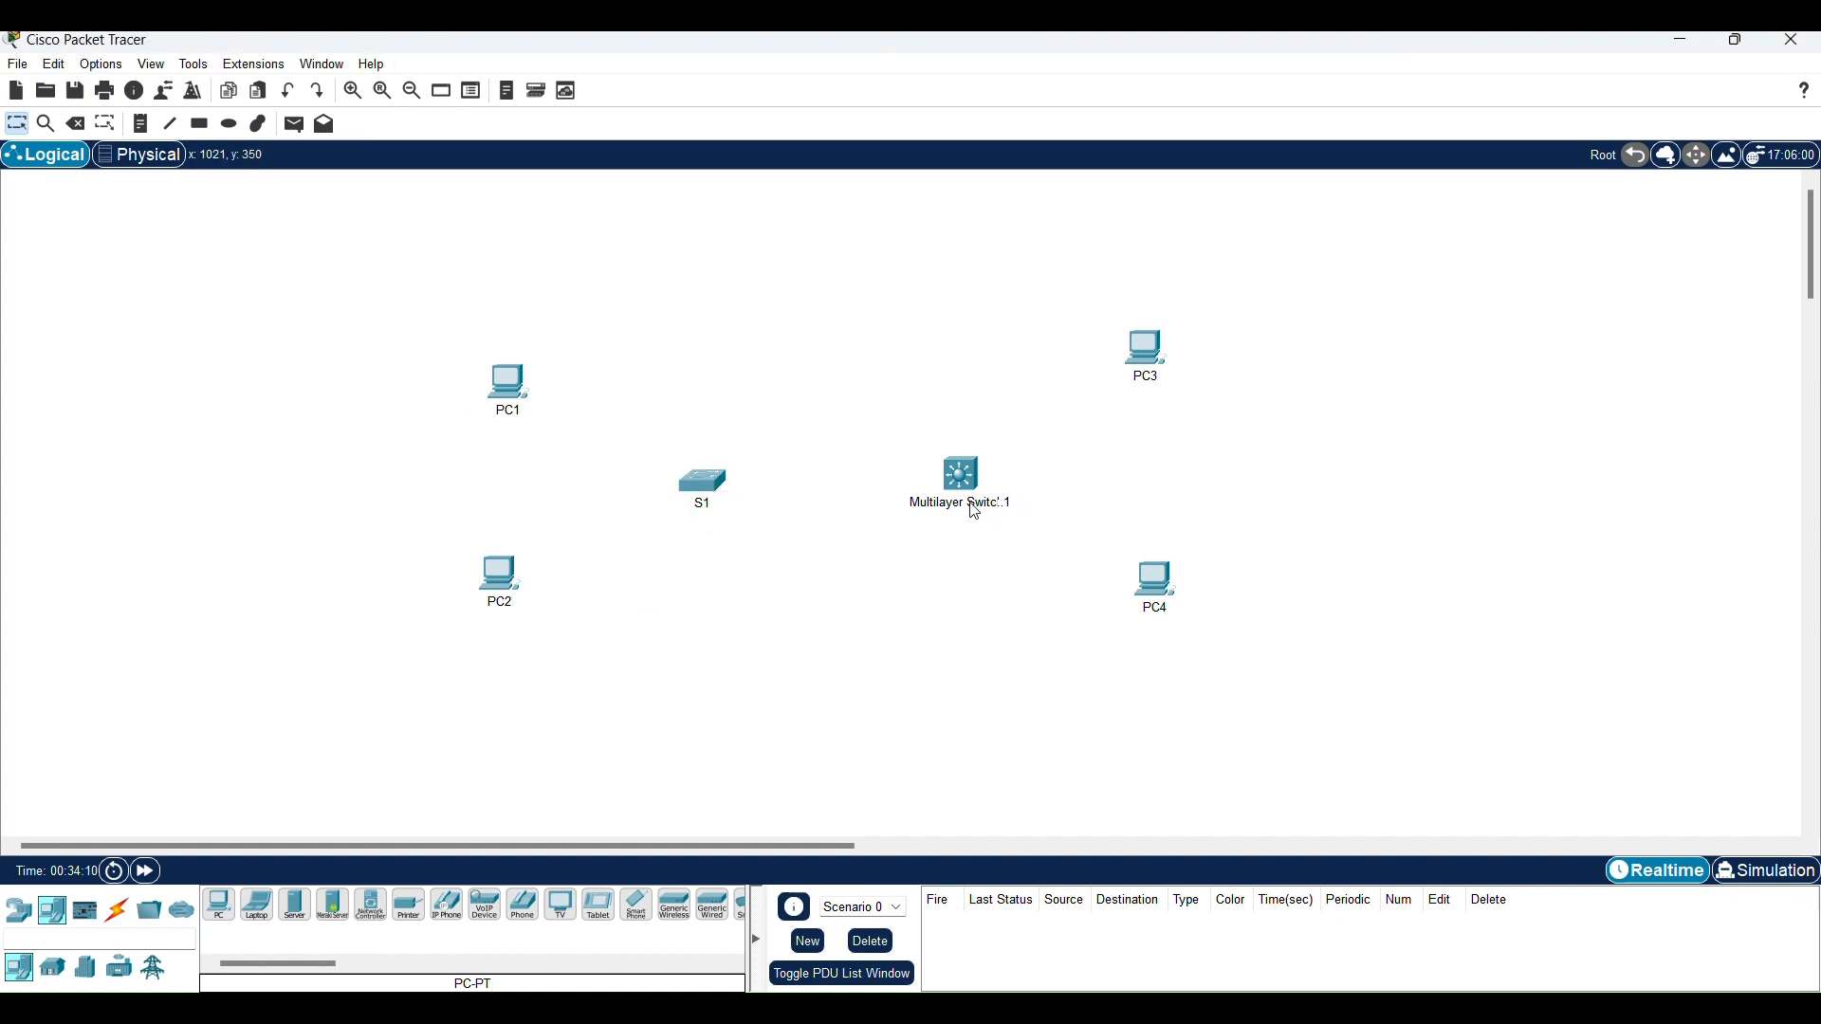
click(981, 506)
drag(1059, 503, 934, 499)
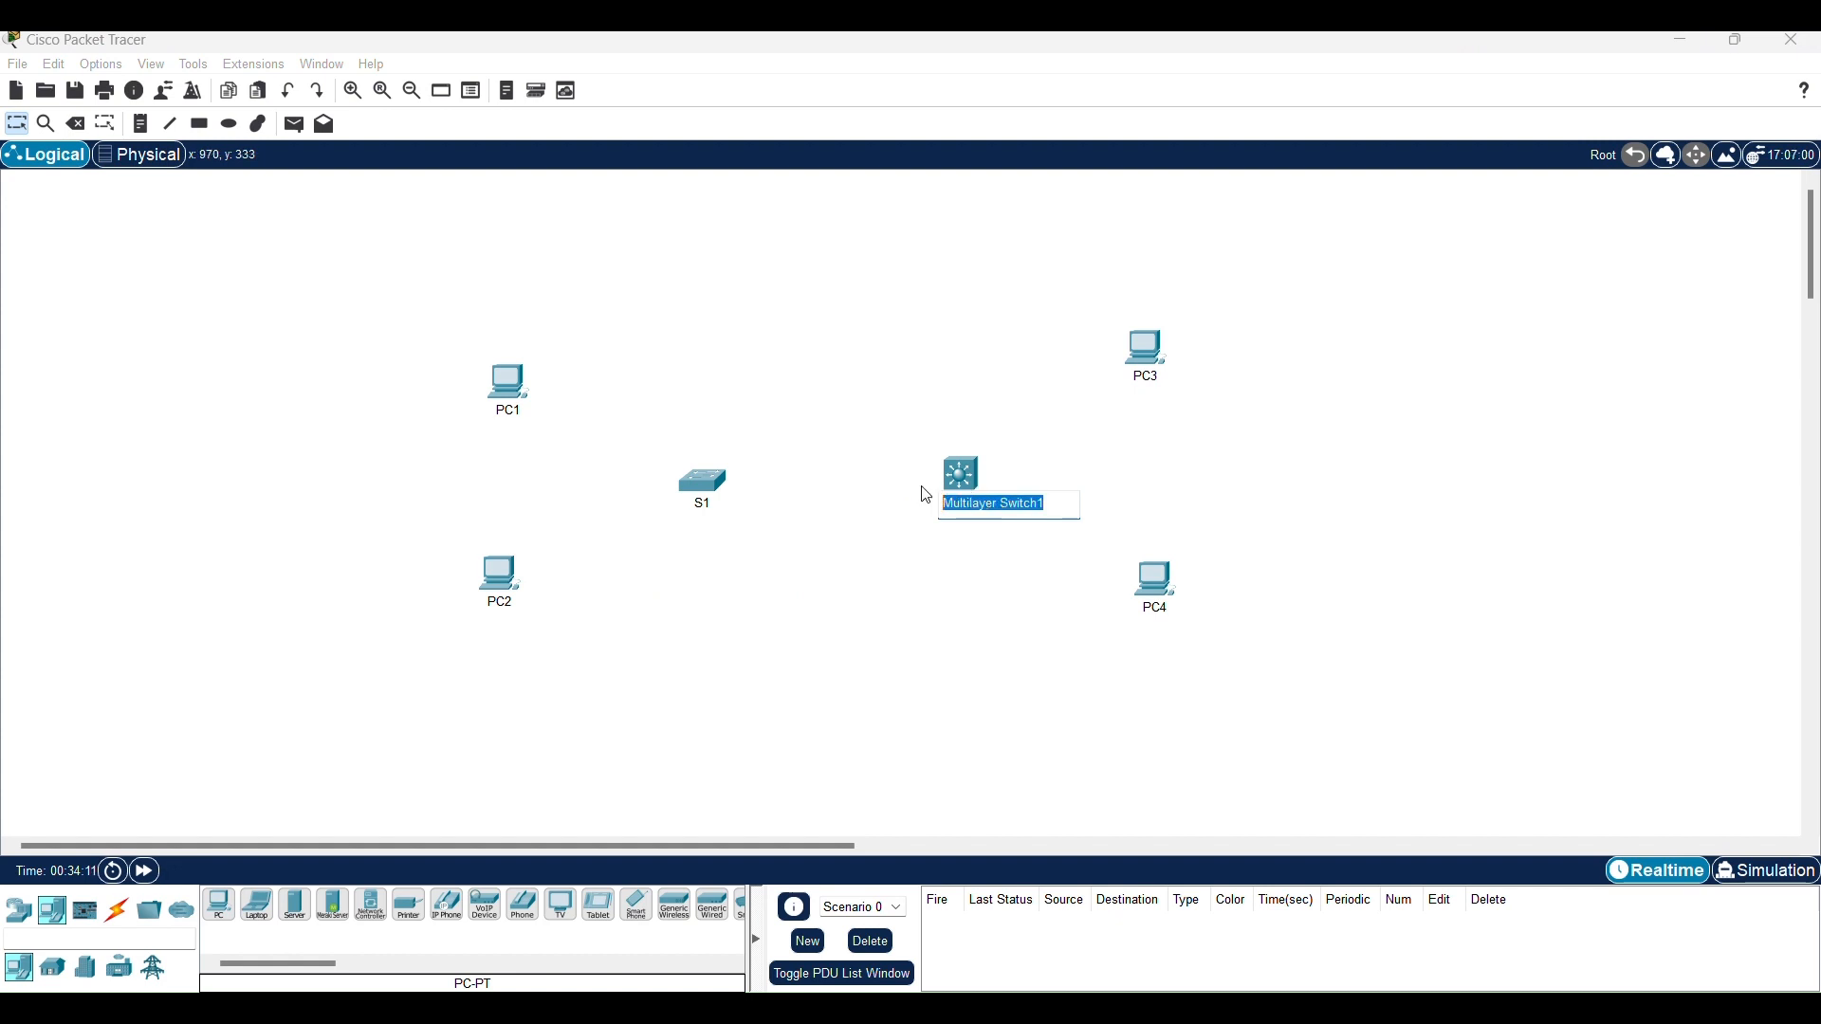
text(S2)
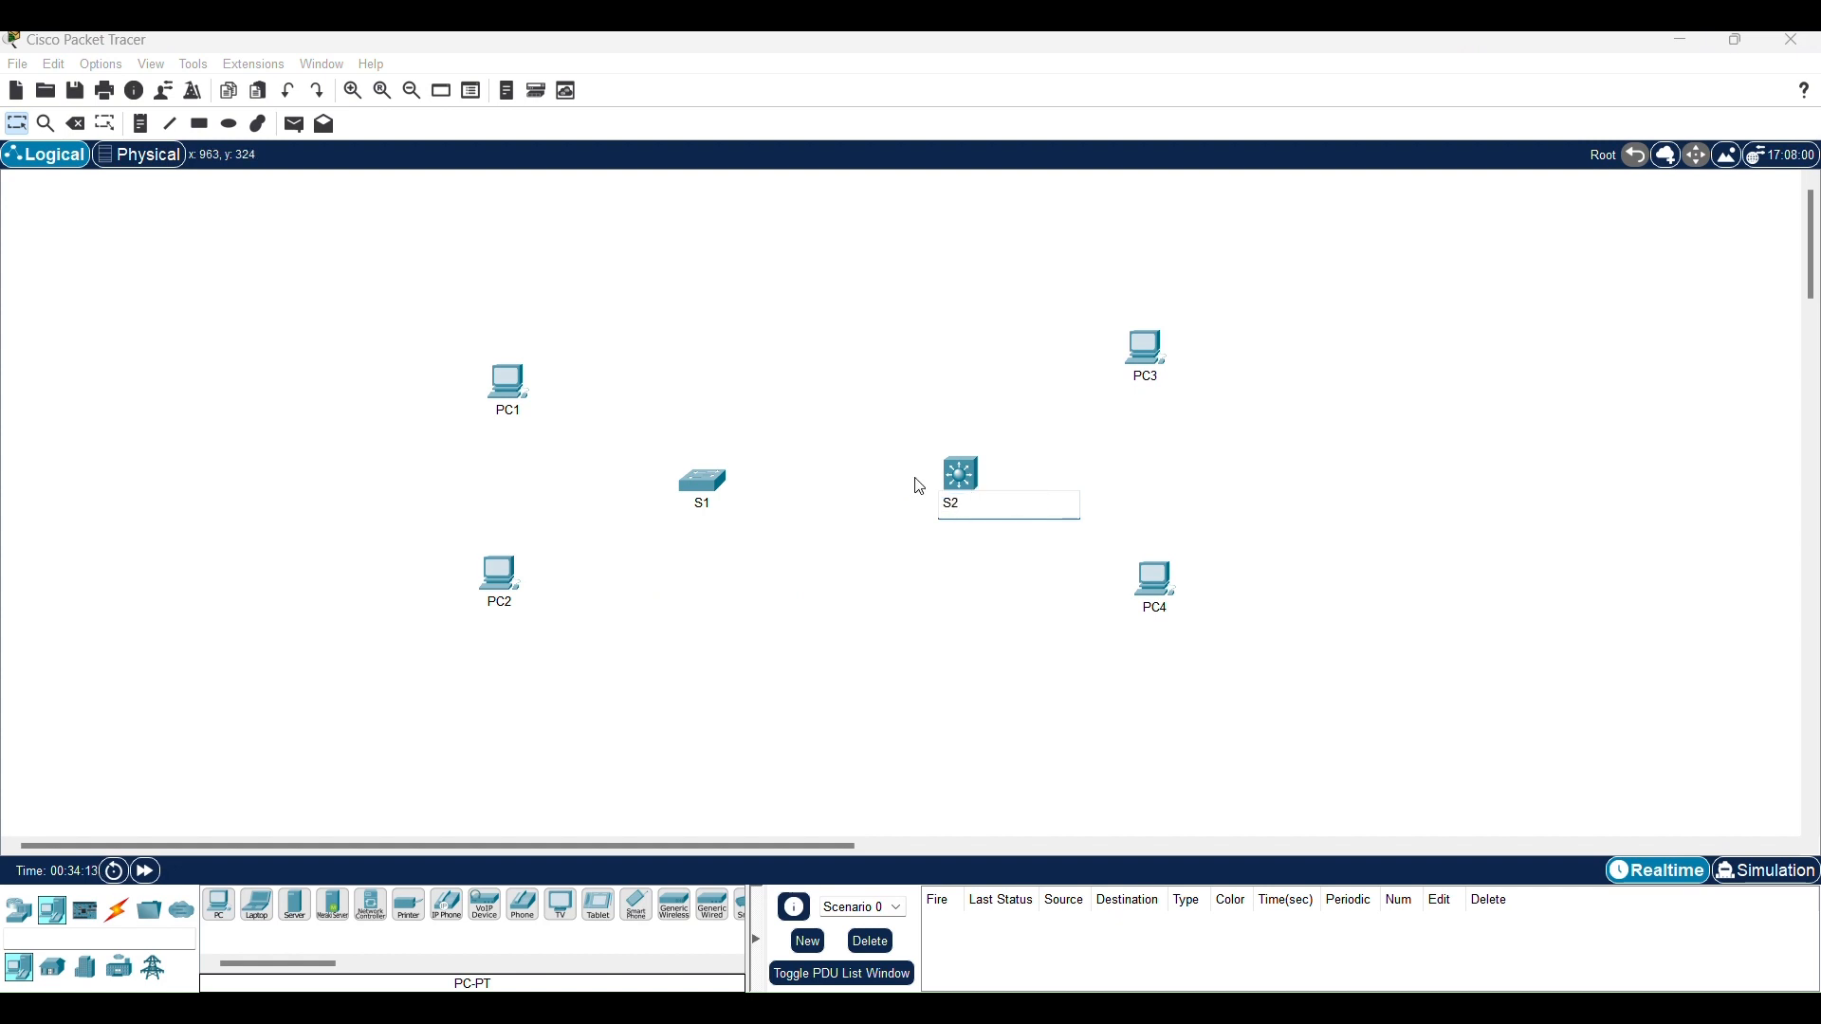
click(857, 501)
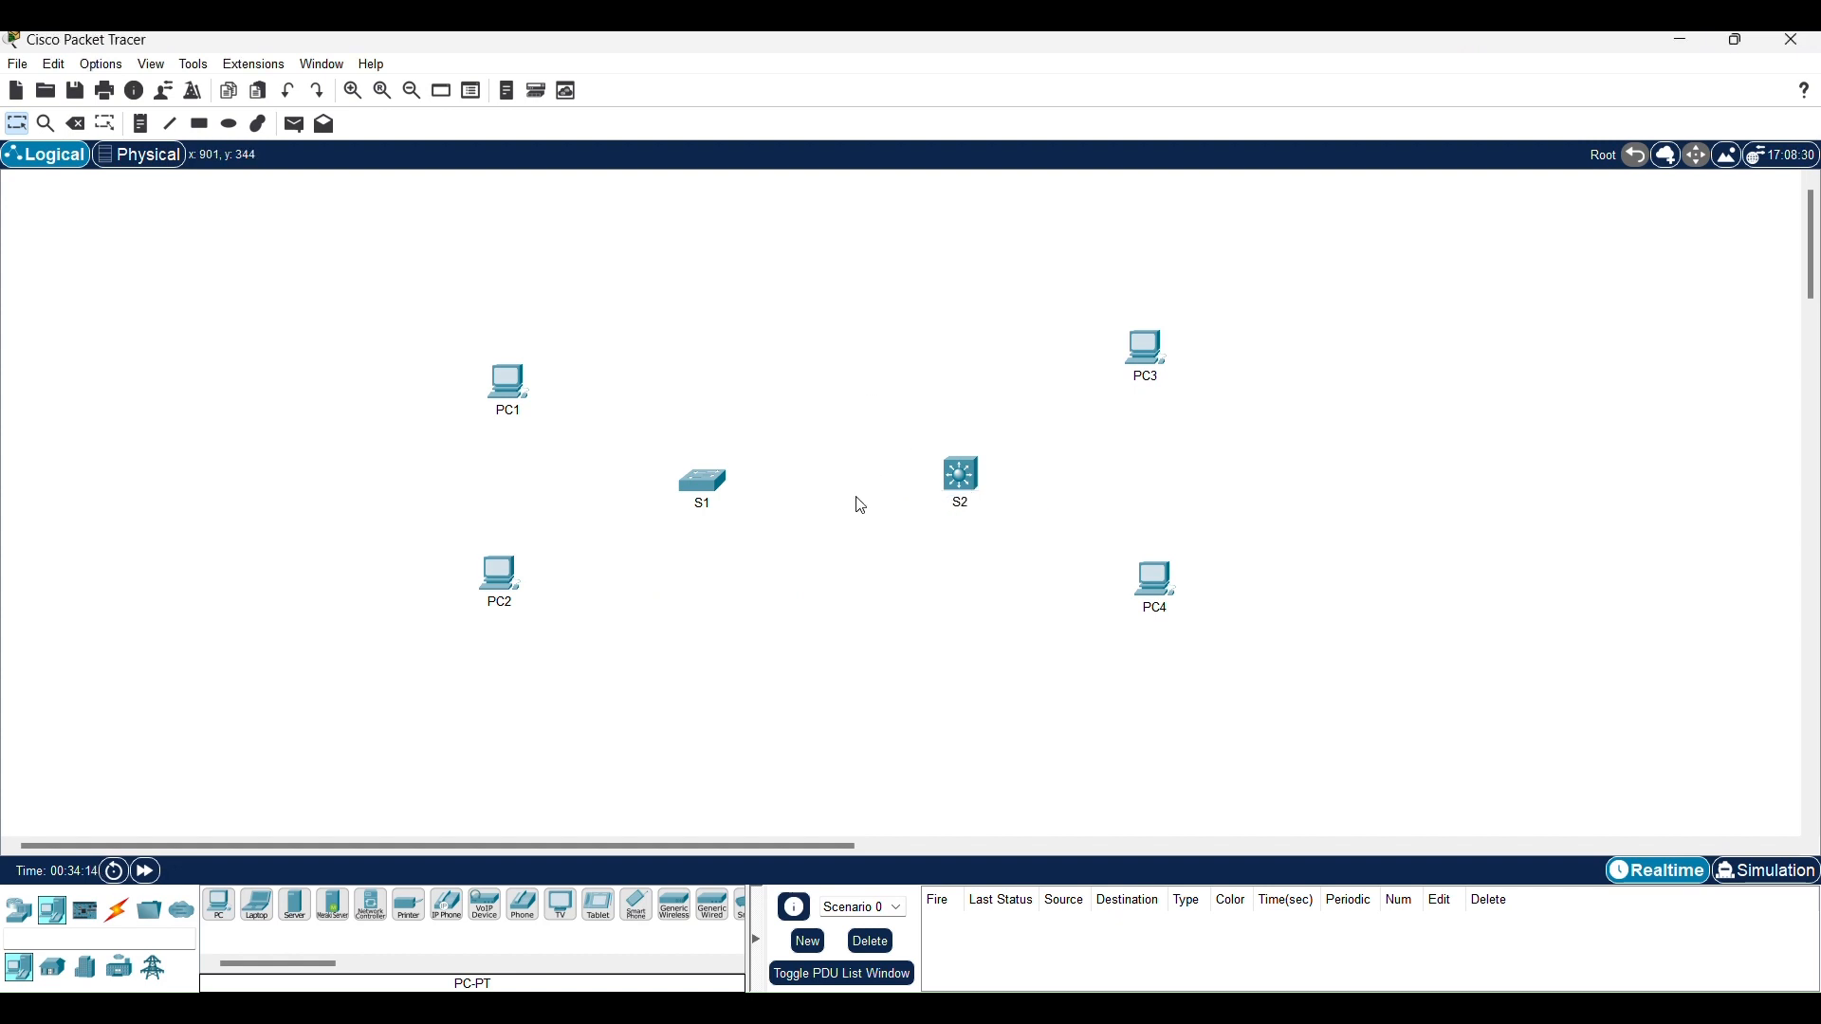
Step: Start the command-line session of switch S1, examine its prompt, and close the device window
click(704, 487)
click(799, 211)
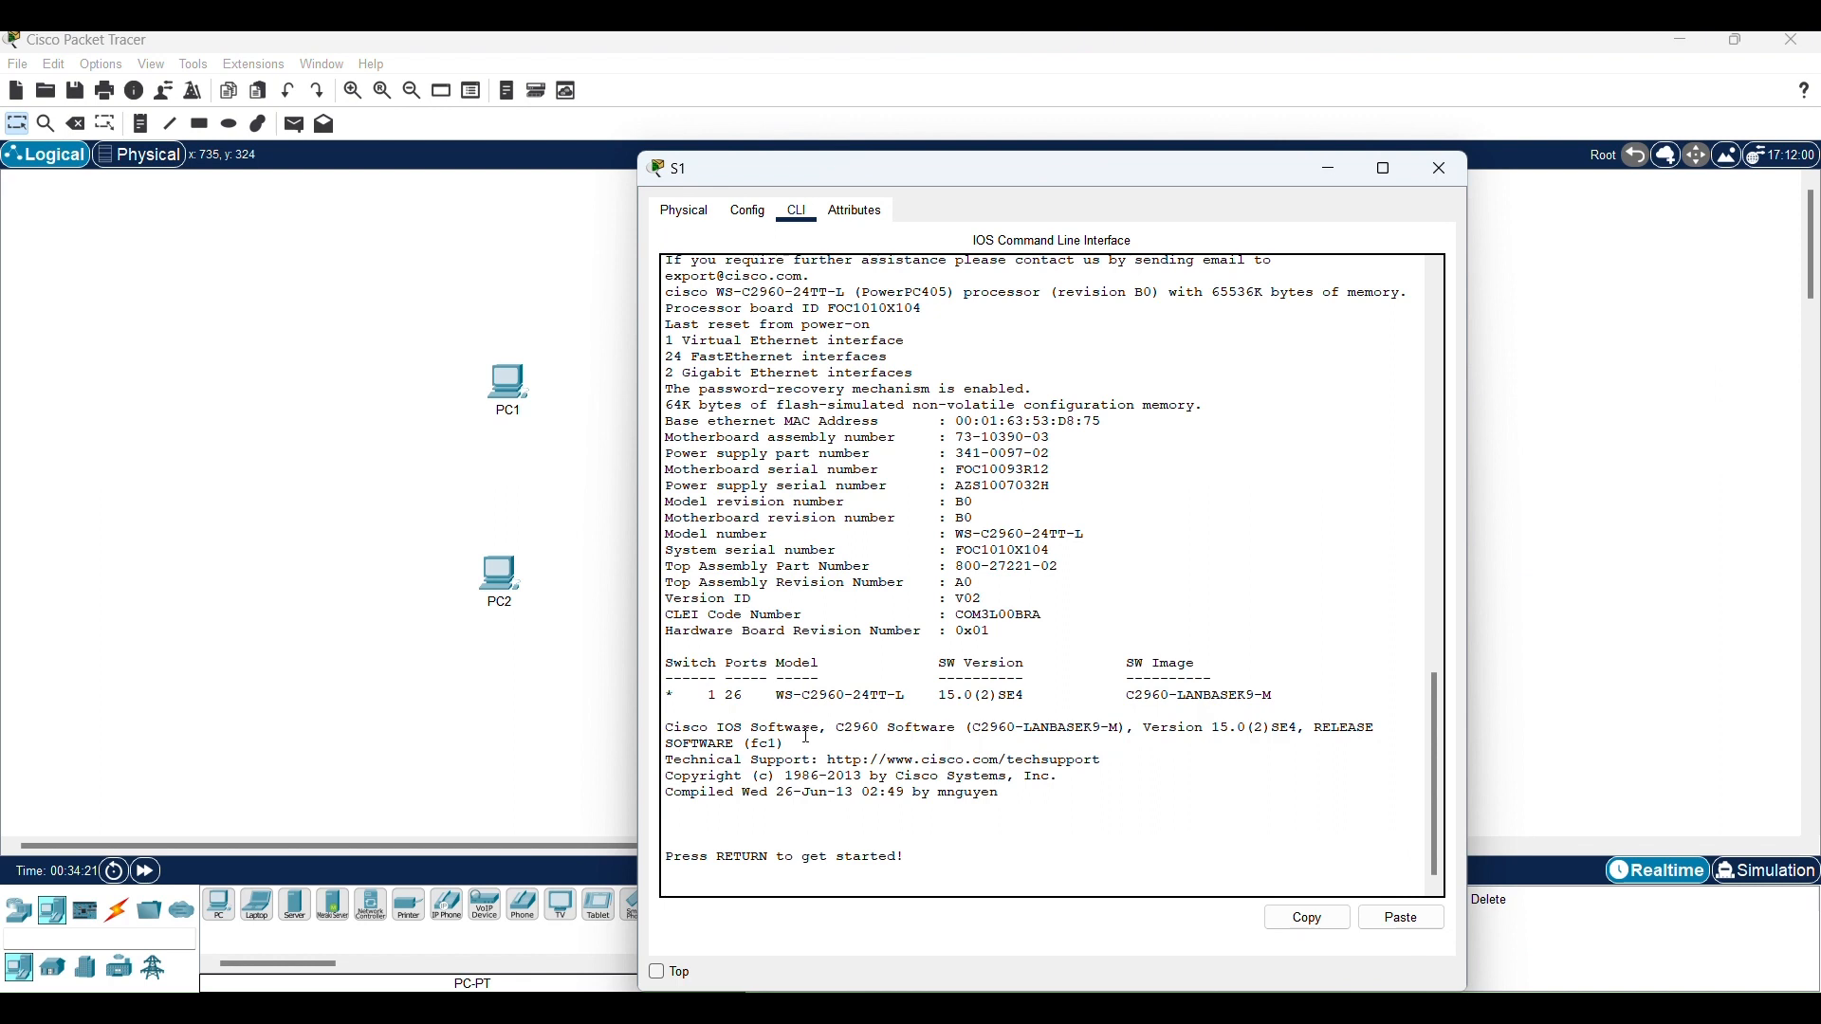
key(Return)
drag(727, 889, 668, 884)
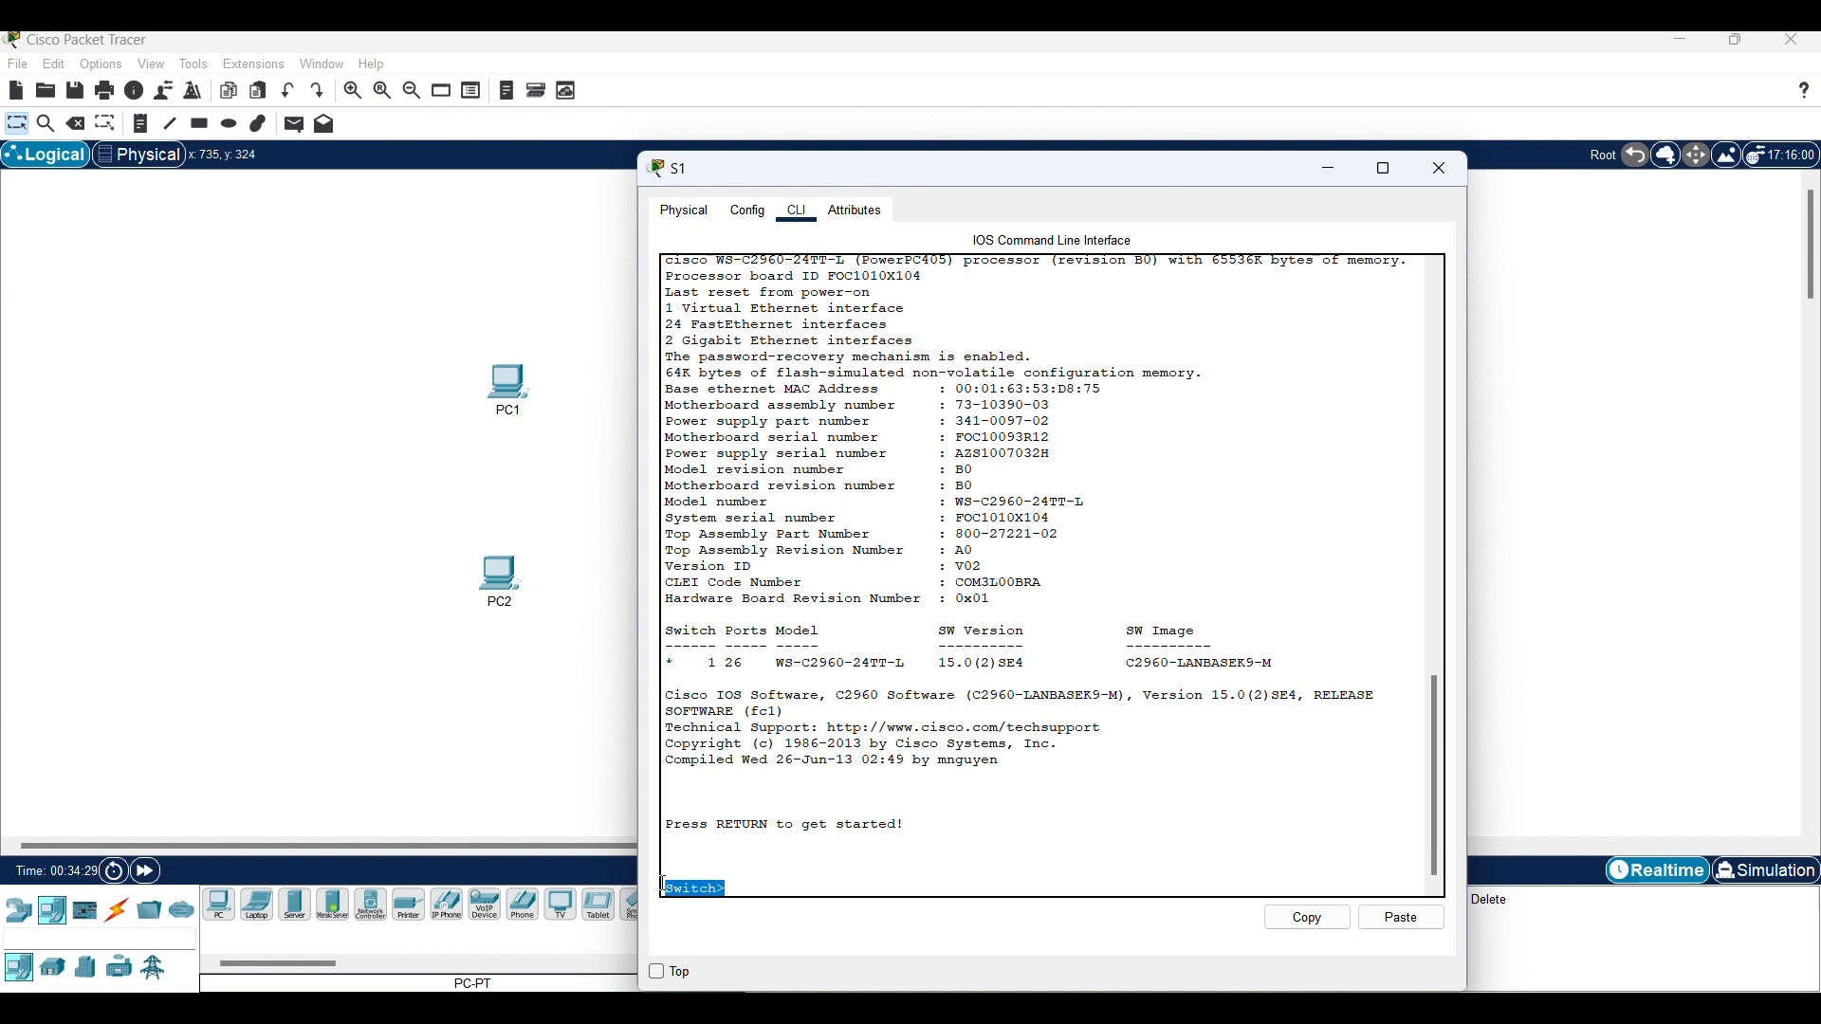
click(1443, 179)
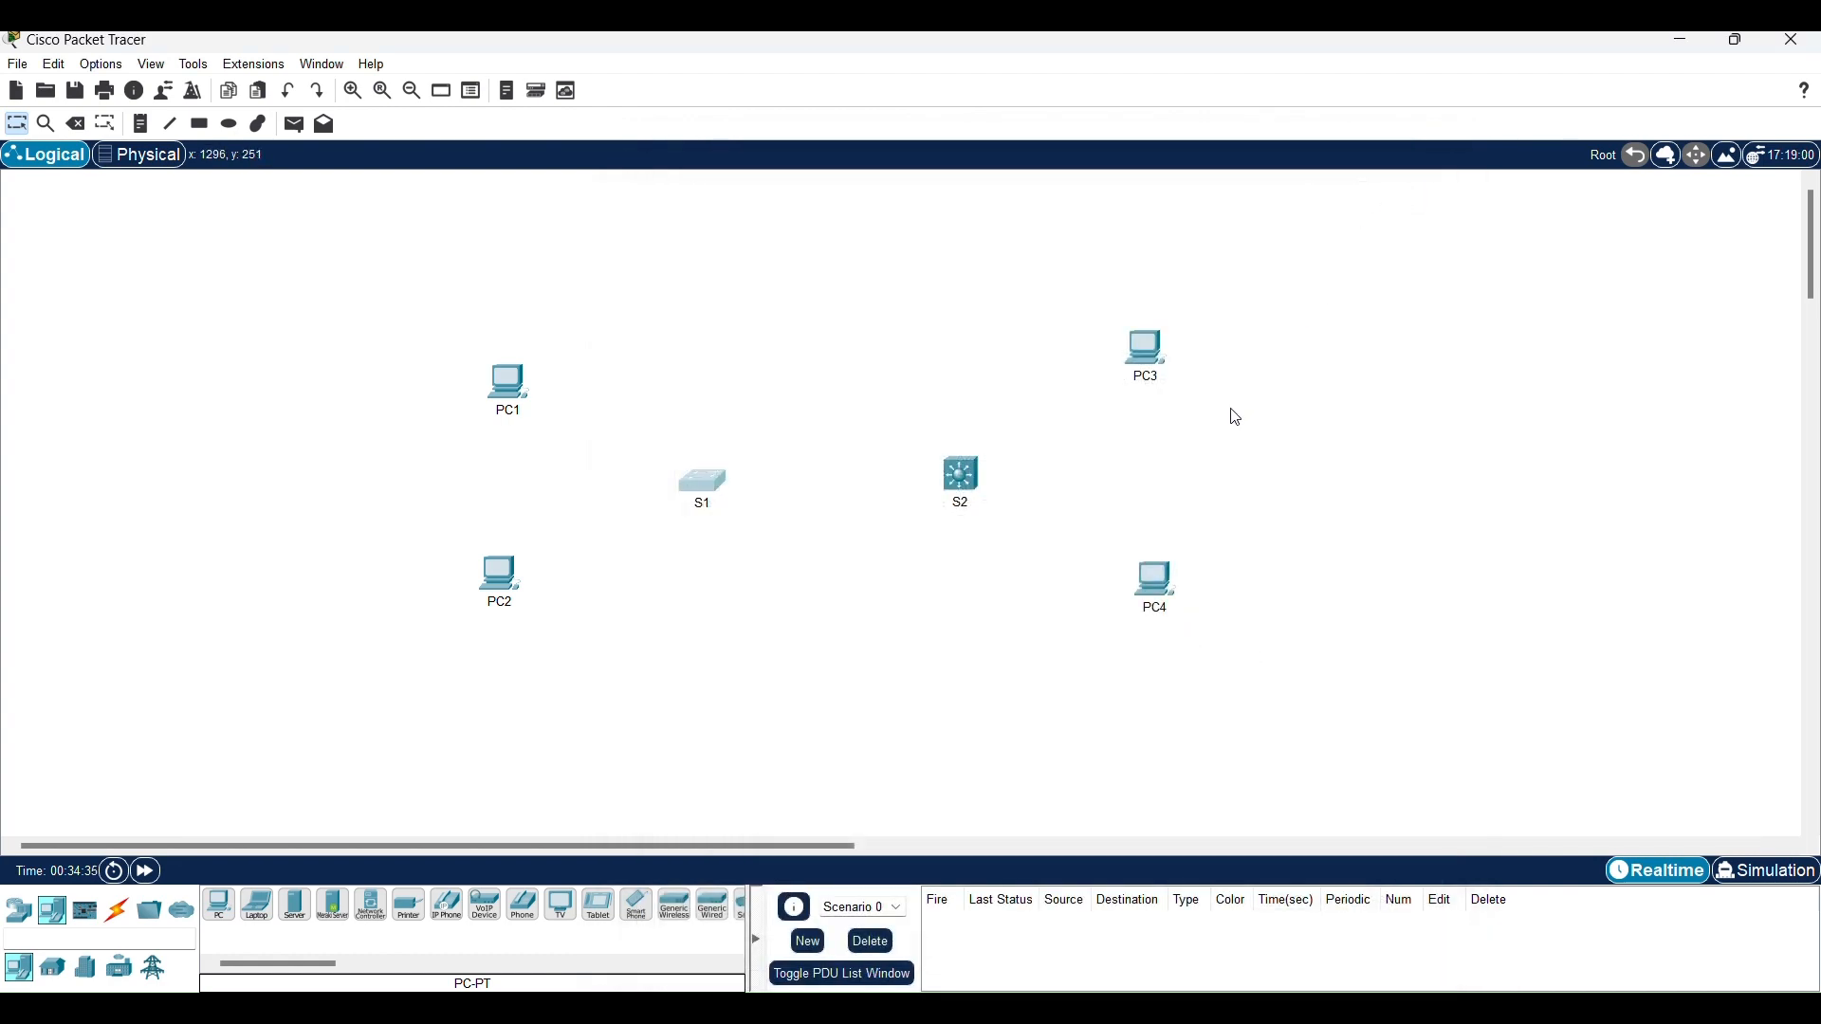
Step: Connect S1's GigabitEthernet0/1 port to S2's GigabitEthernet0/1 port with a copper cross-over cable
click(117, 912)
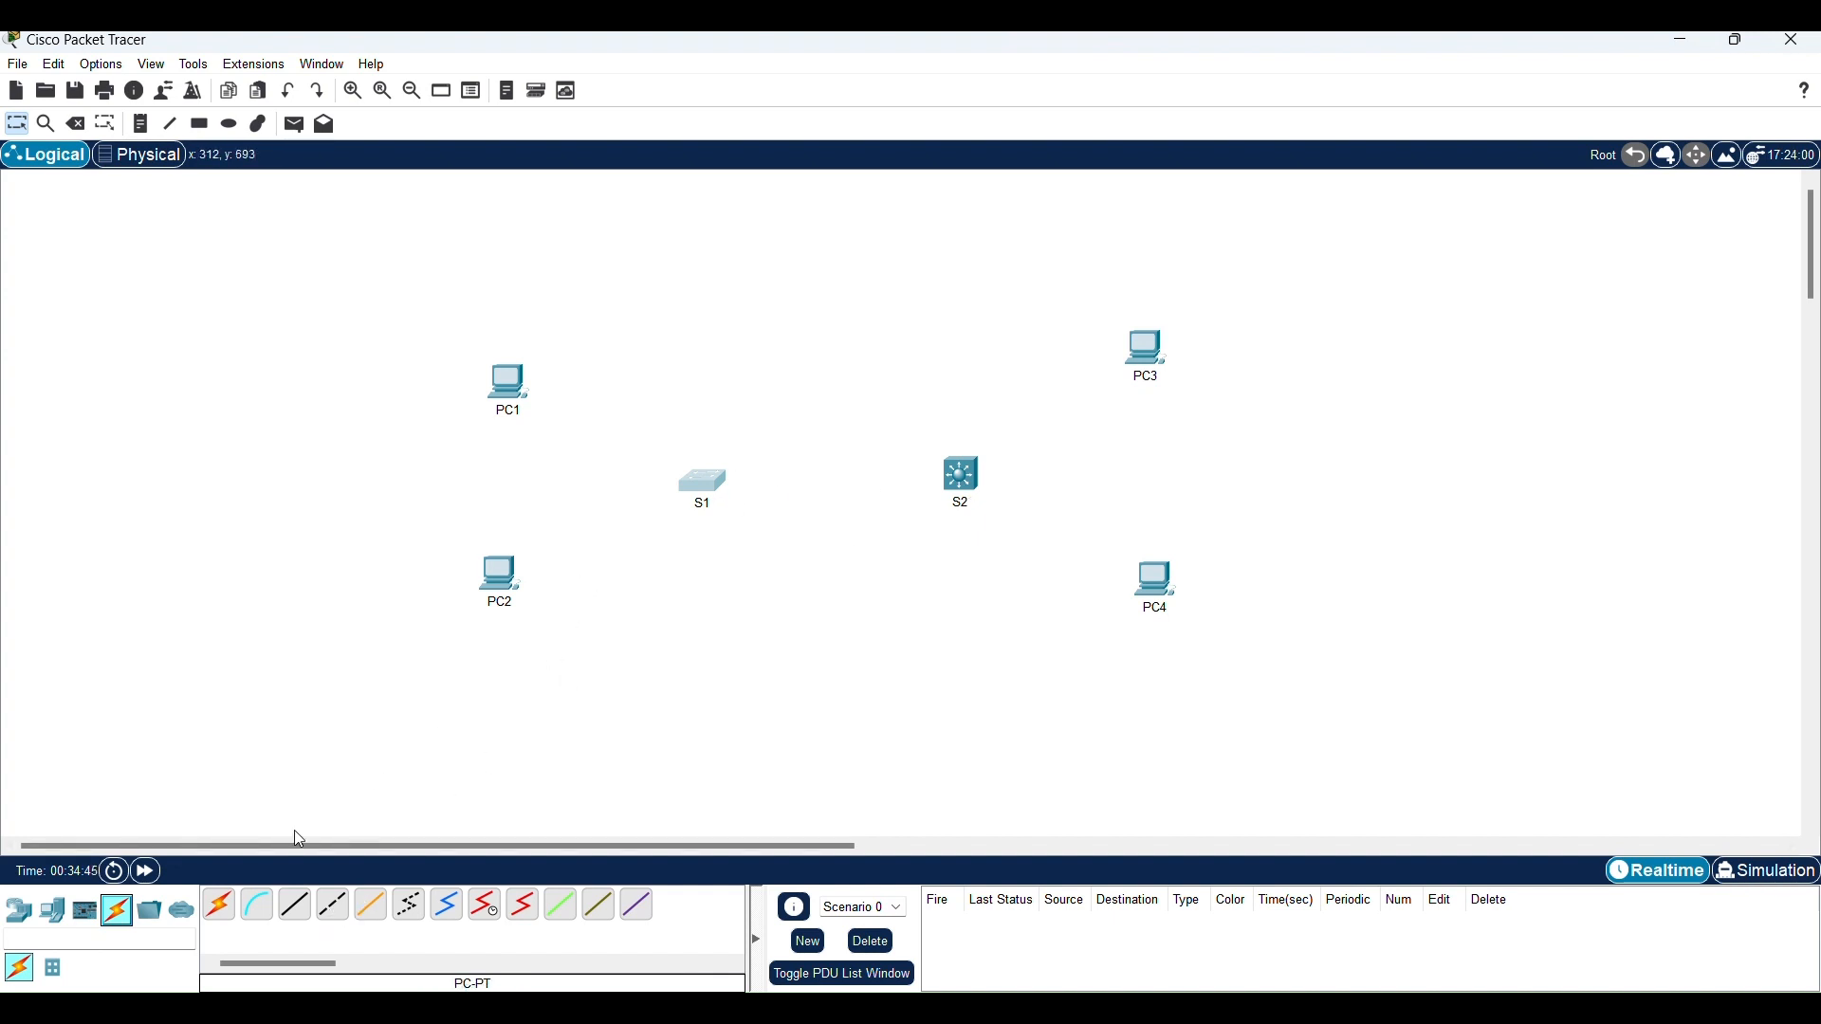
click(333, 906)
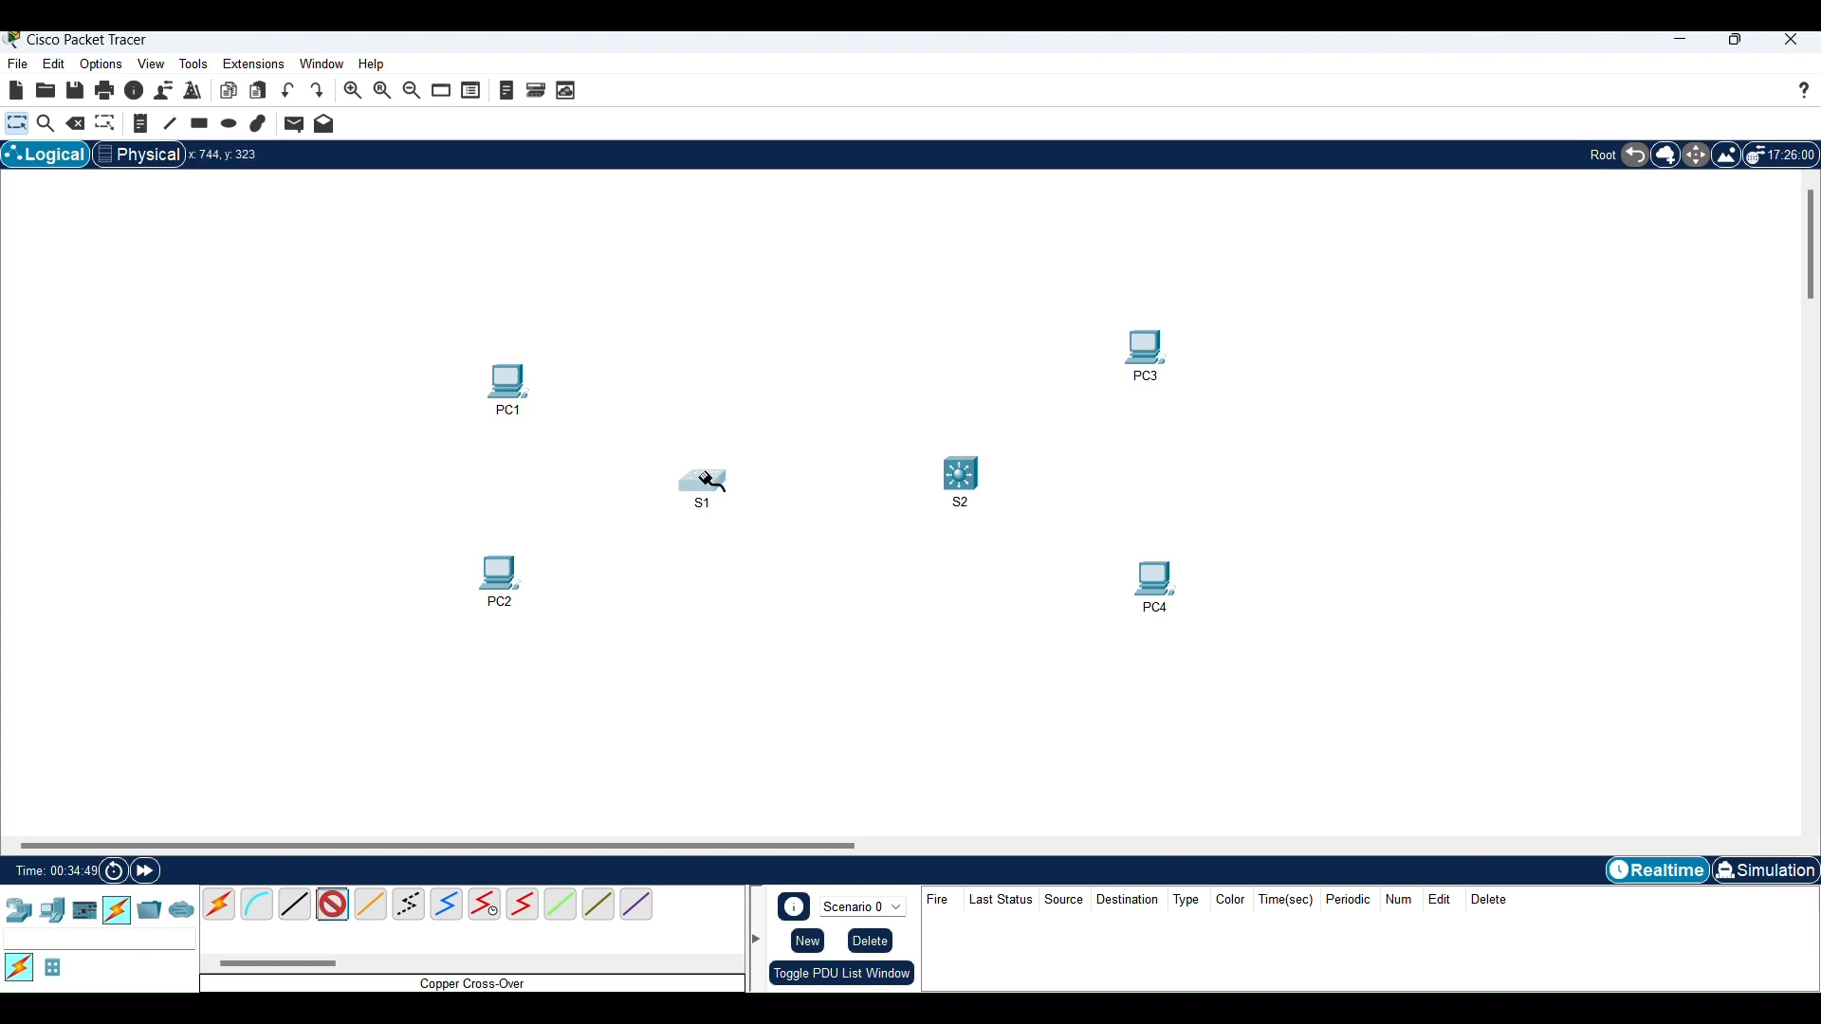
click(713, 484)
click(749, 612)
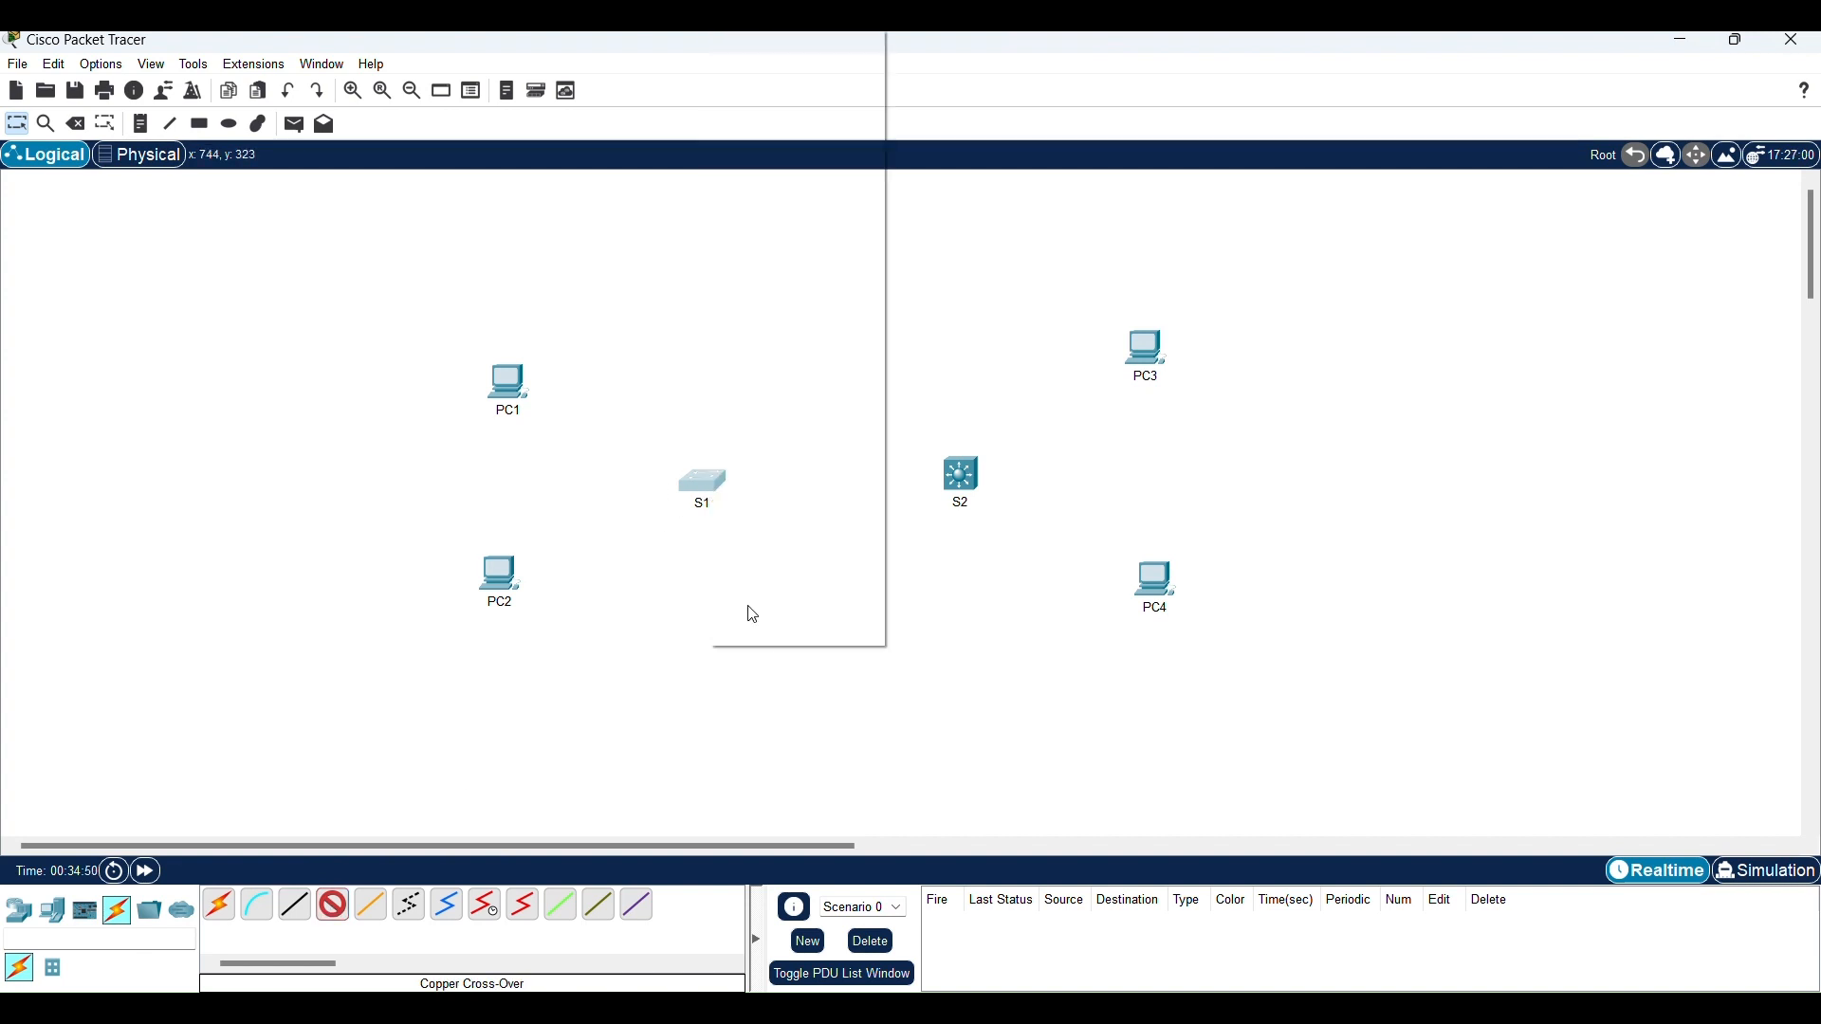
click(969, 483)
click(1007, 609)
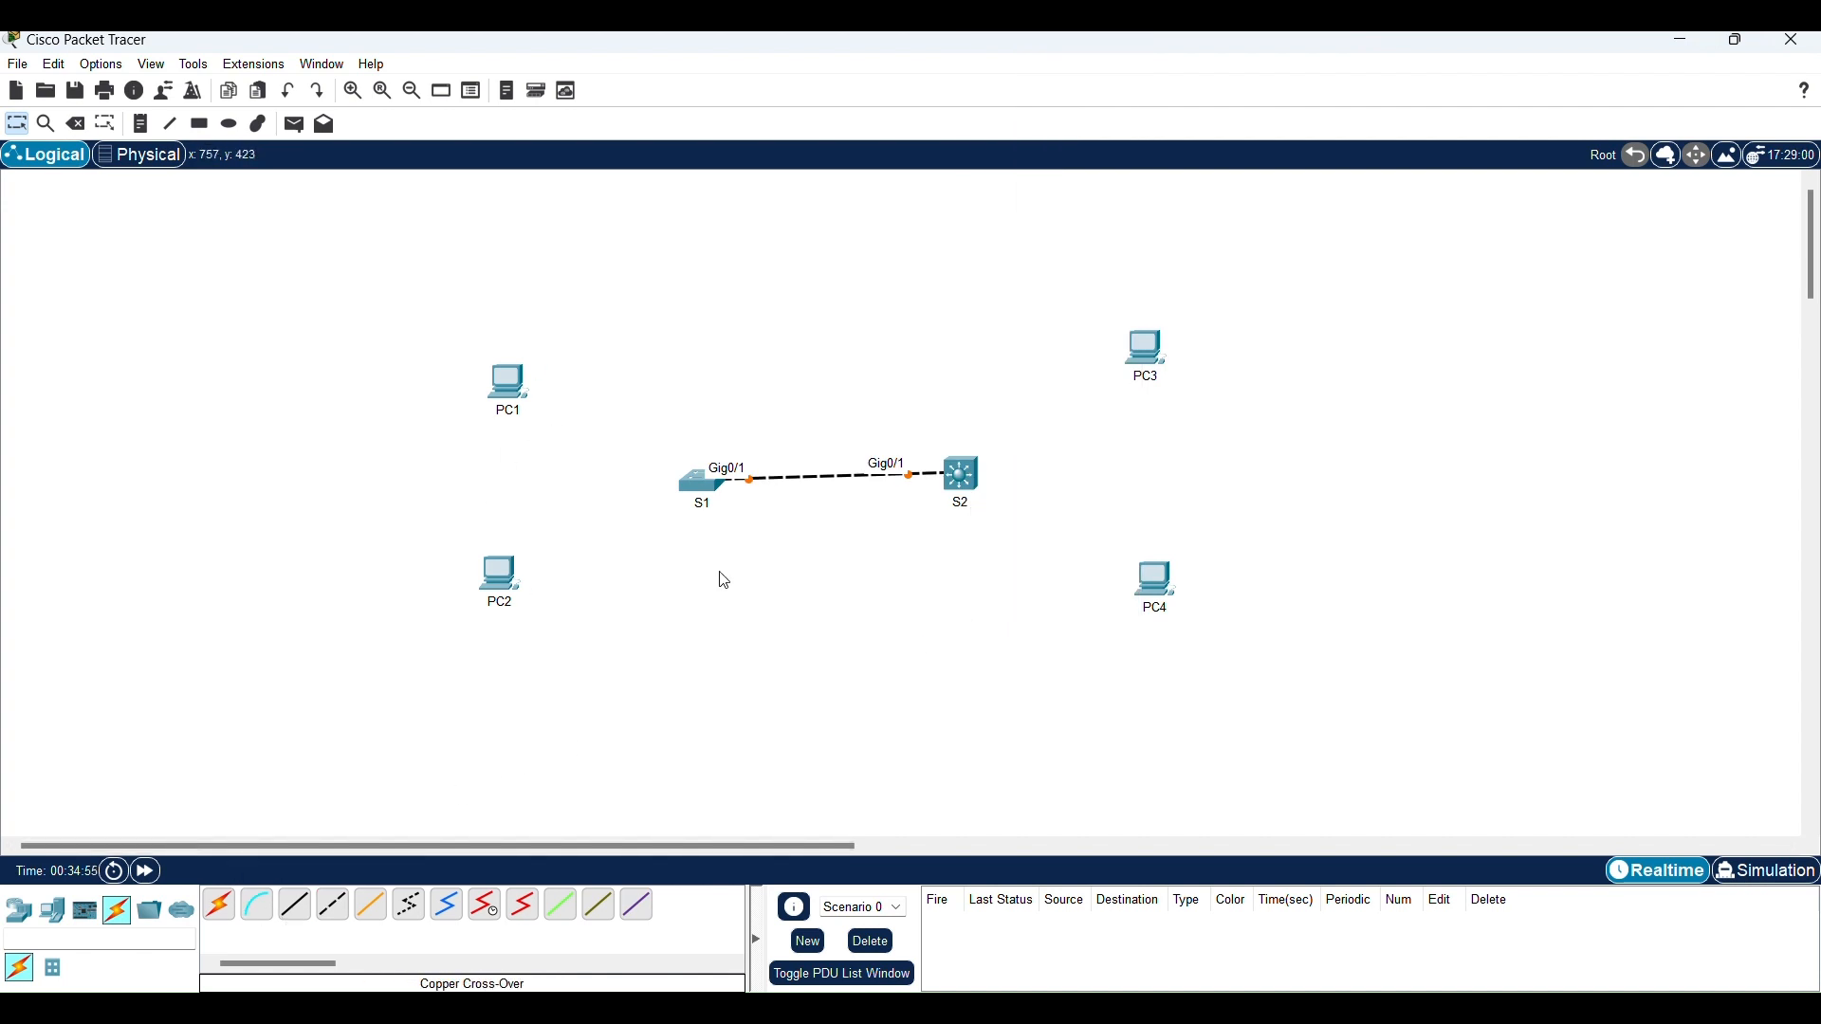
Step: Connect PC1's FastEthernet0 port to S1's FastEthernet0/1 port with a copper straight-through cable
click(292, 912)
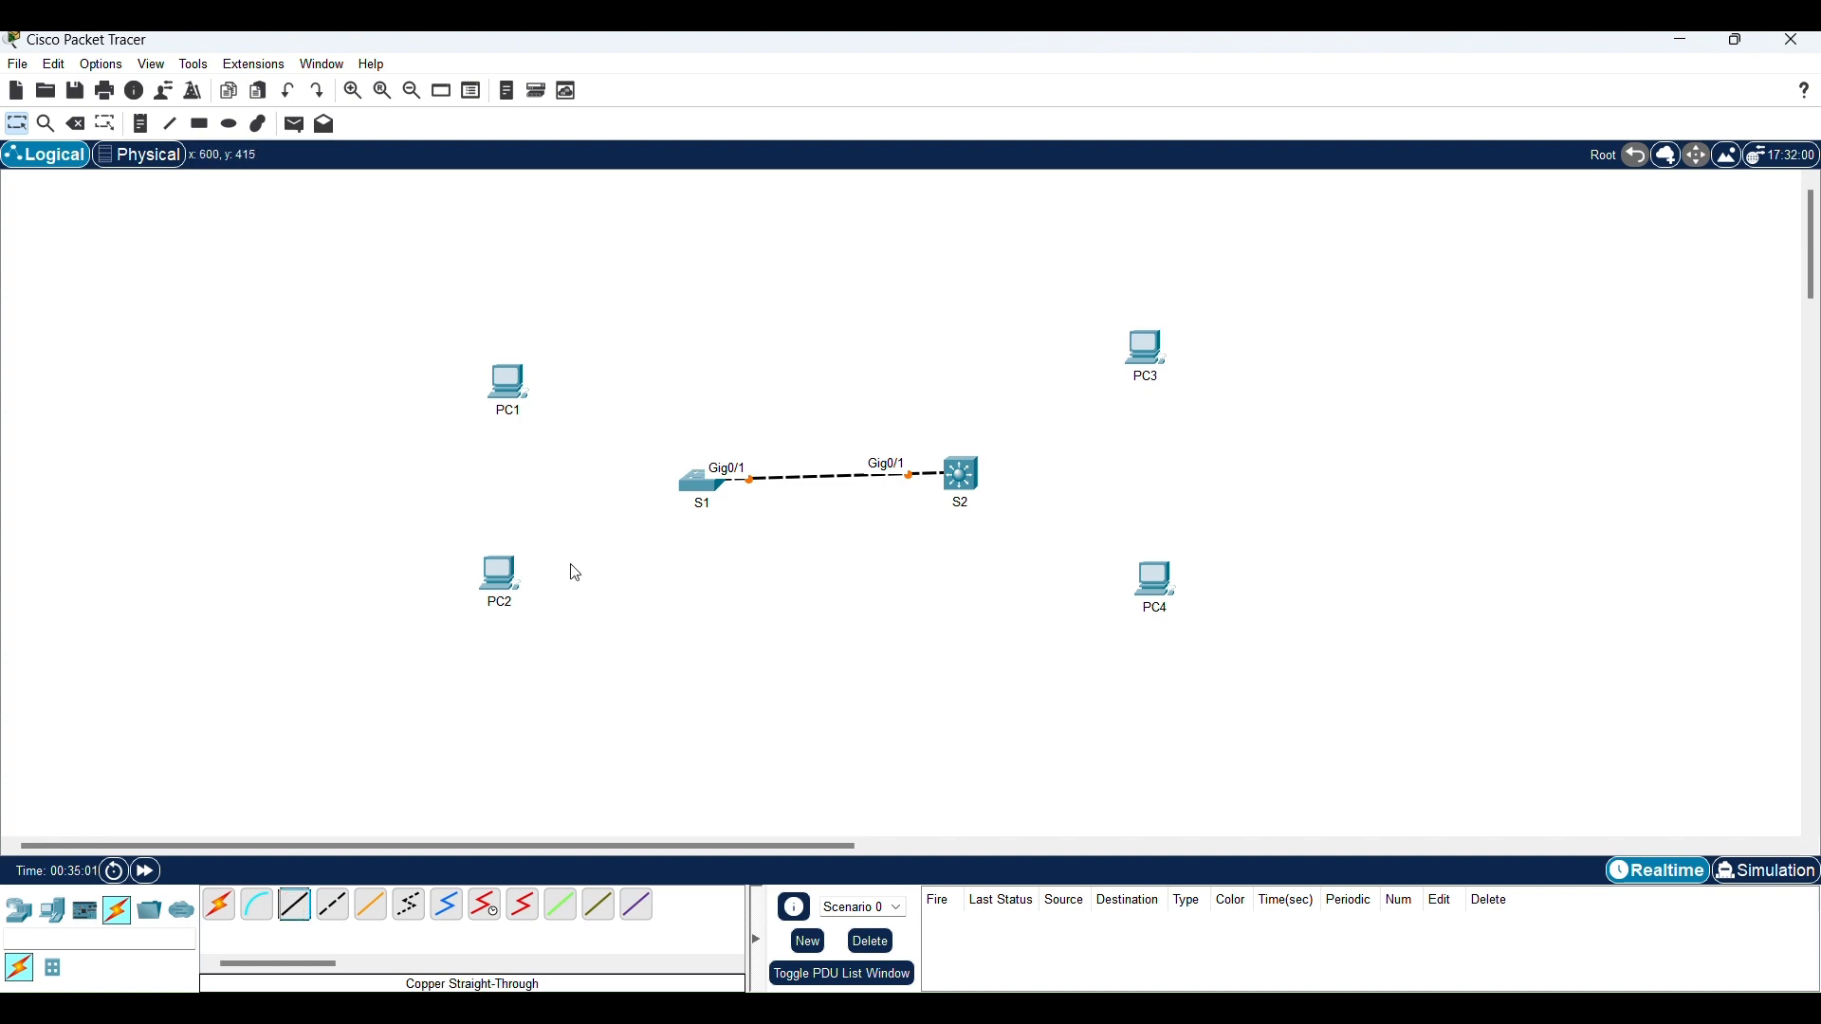
click(295, 910)
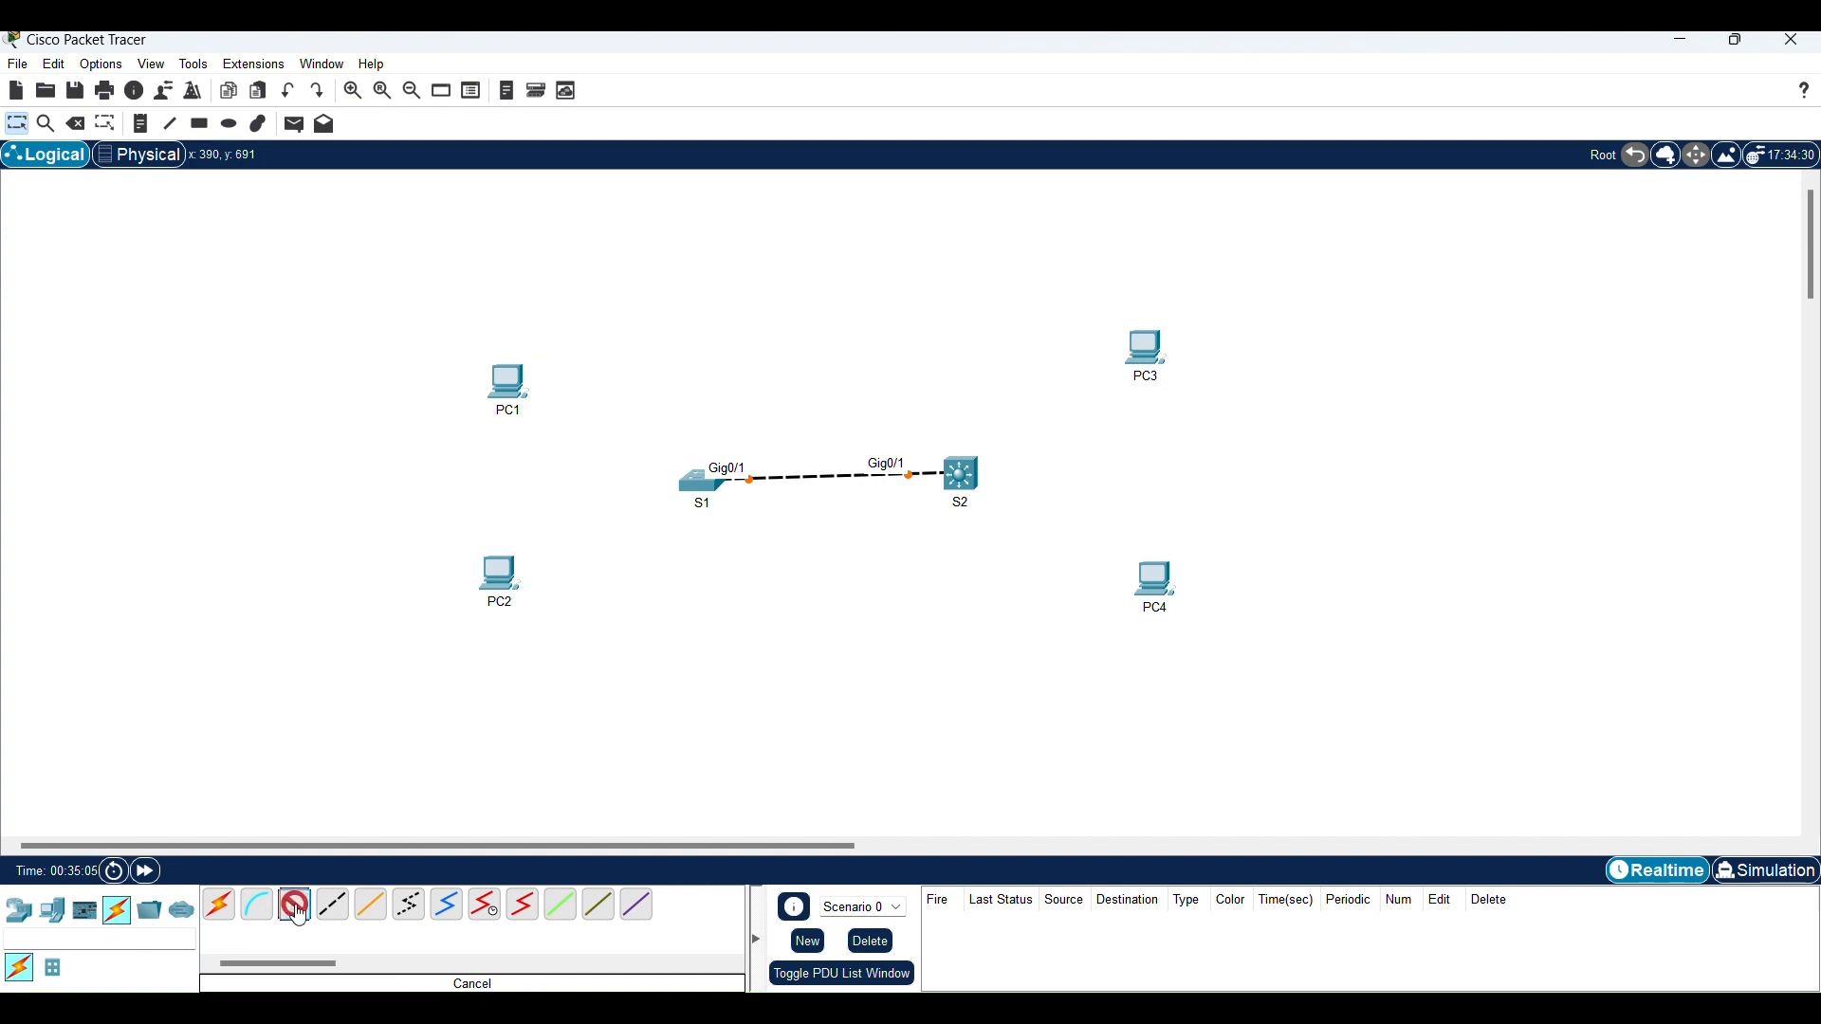
click(513, 380)
click(579, 460)
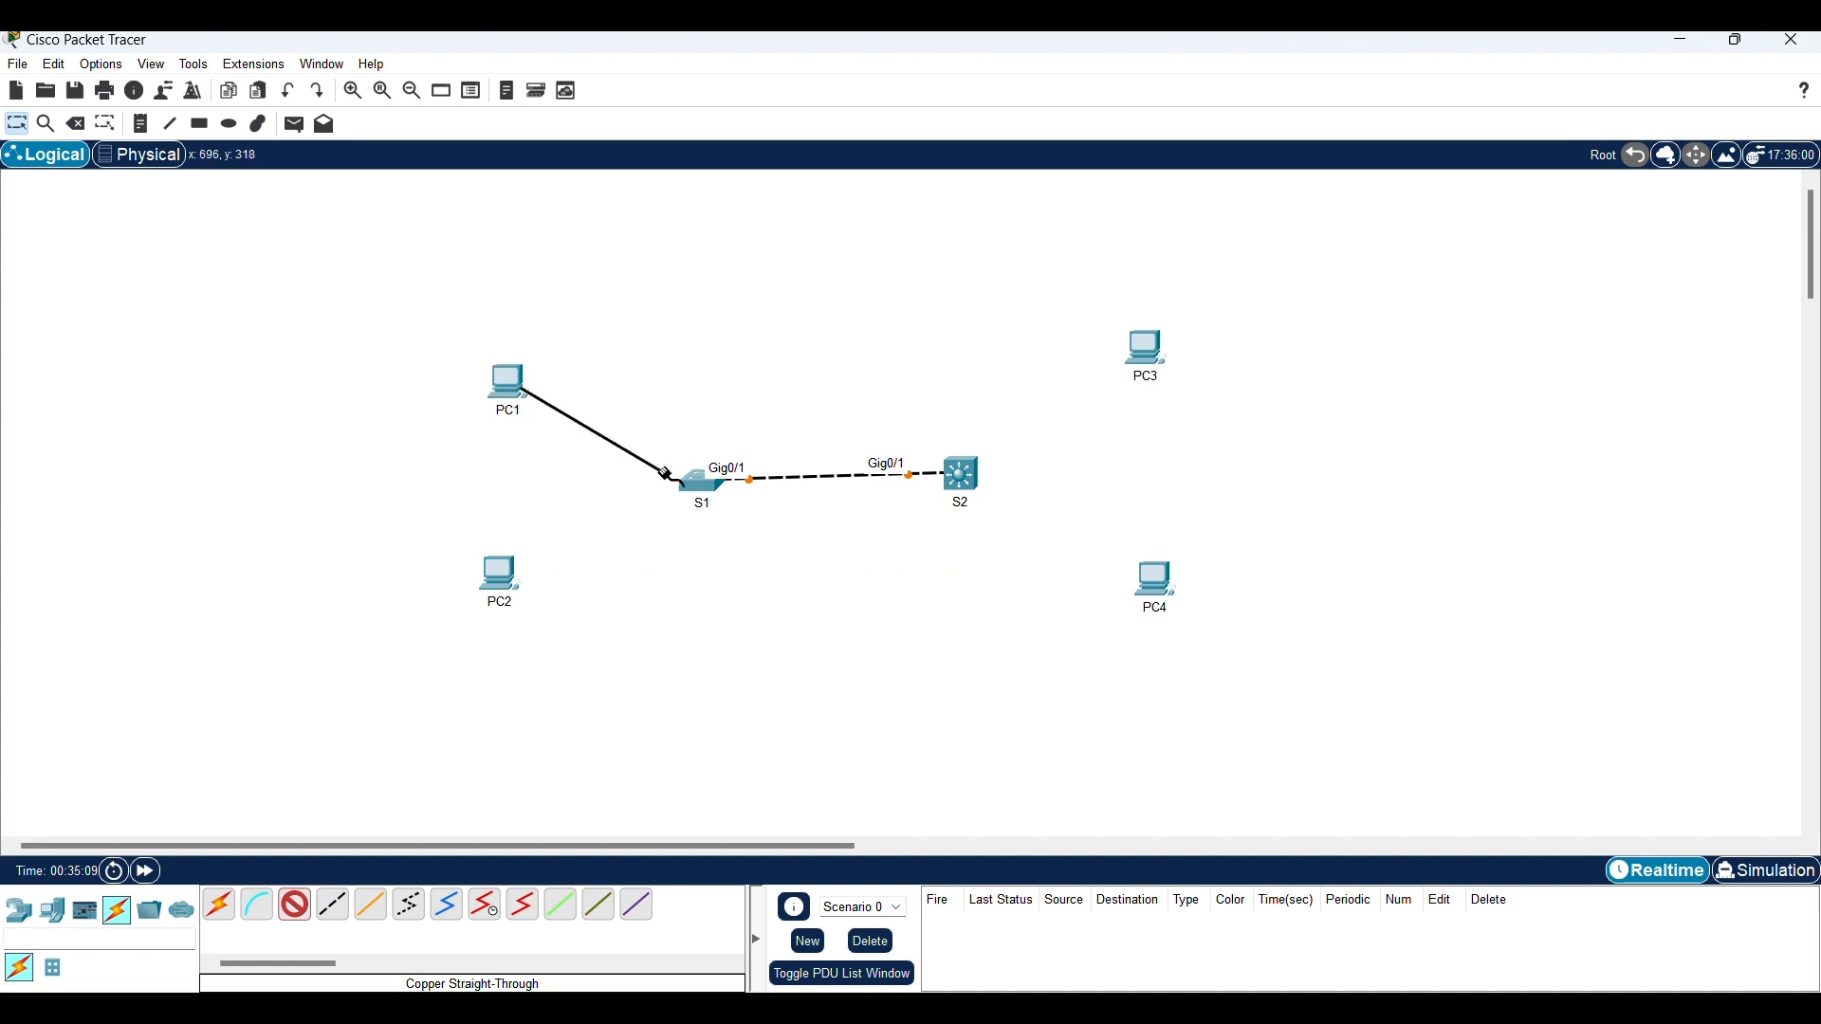
click(697, 480)
click(777, 62)
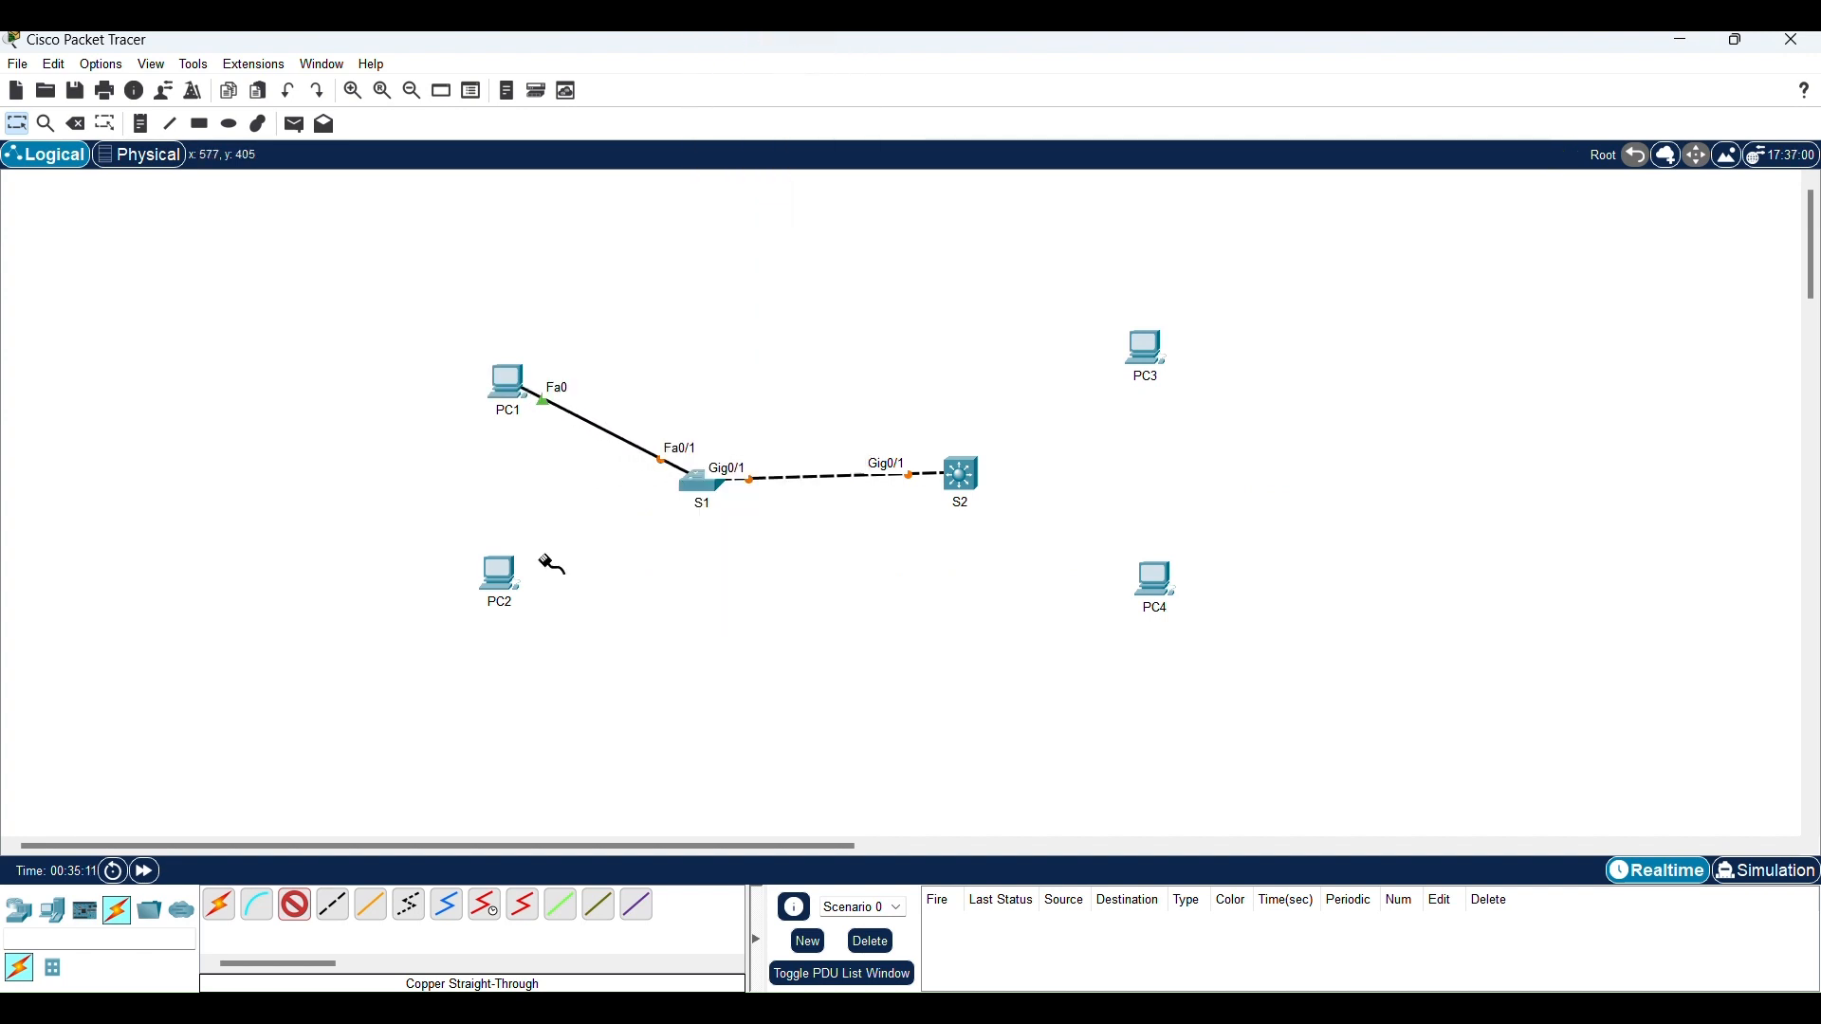
Step: Connect PC2's FastEthernet0 port to S1's FastEthernet0/2 port with a copper straight-through cable
click(500, 580)
click(569, 668)
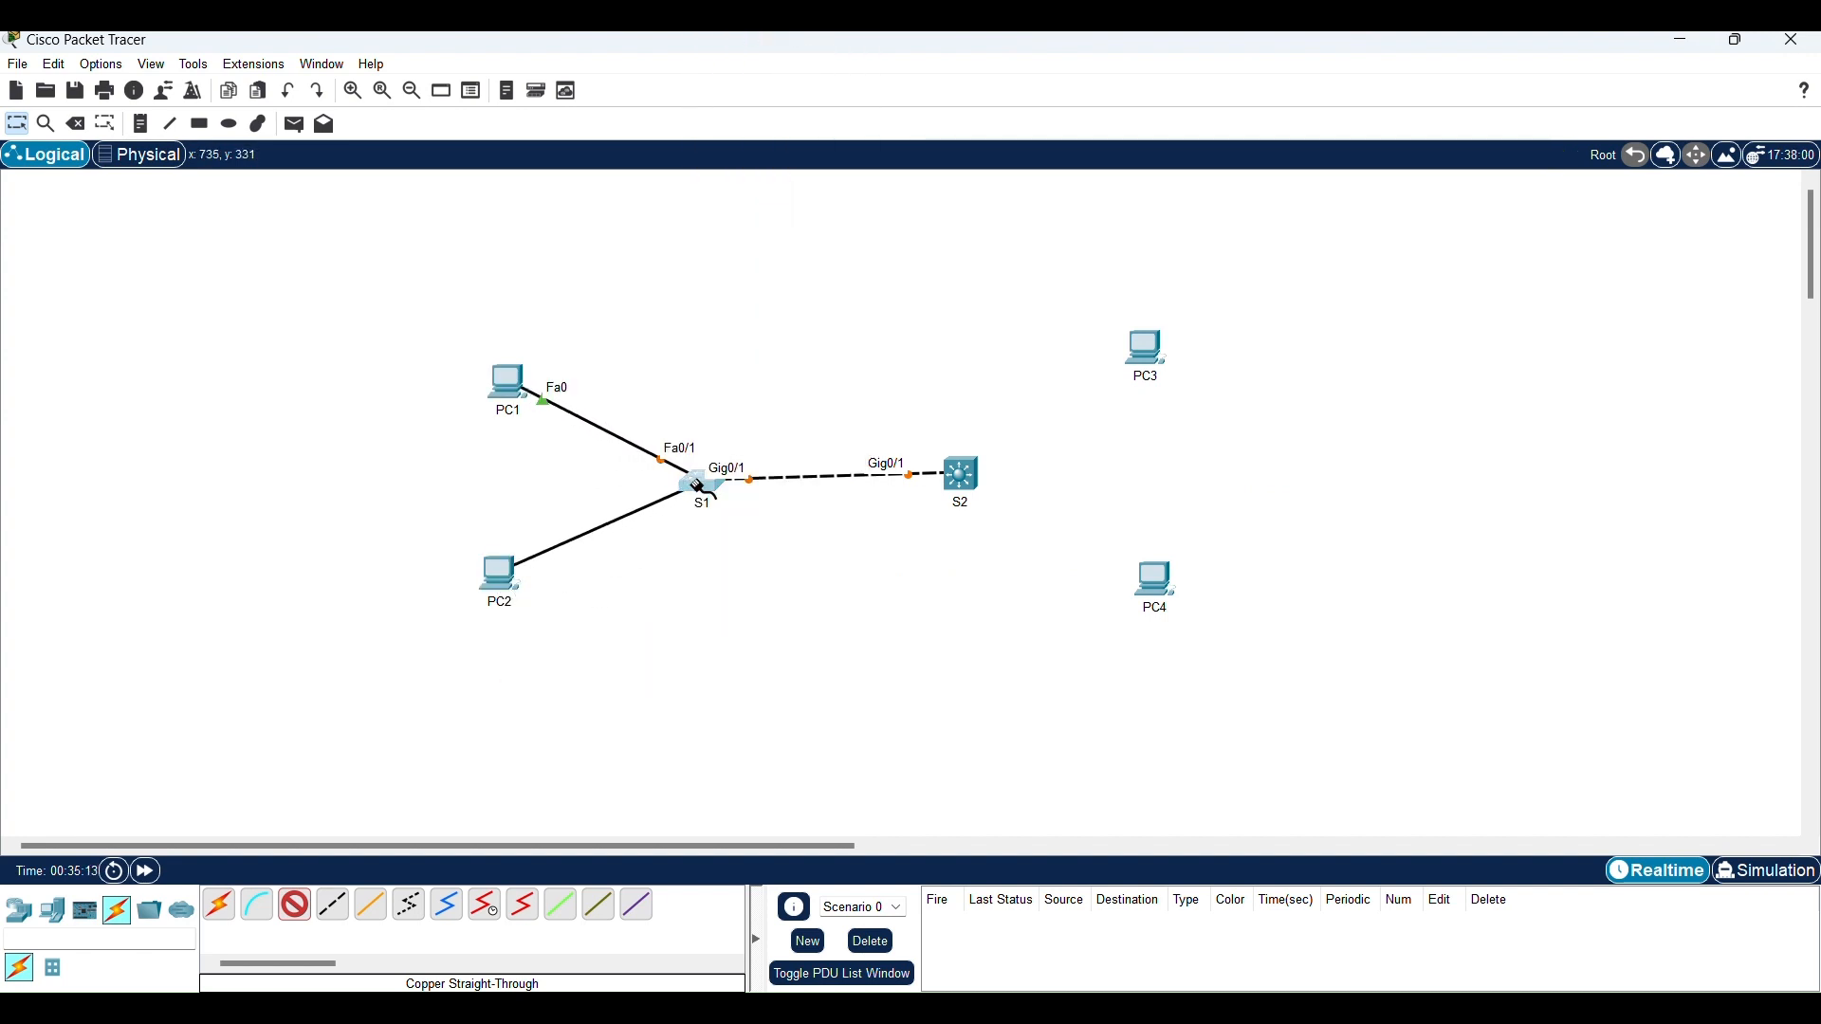
click(700, 488)
click(773, 84)
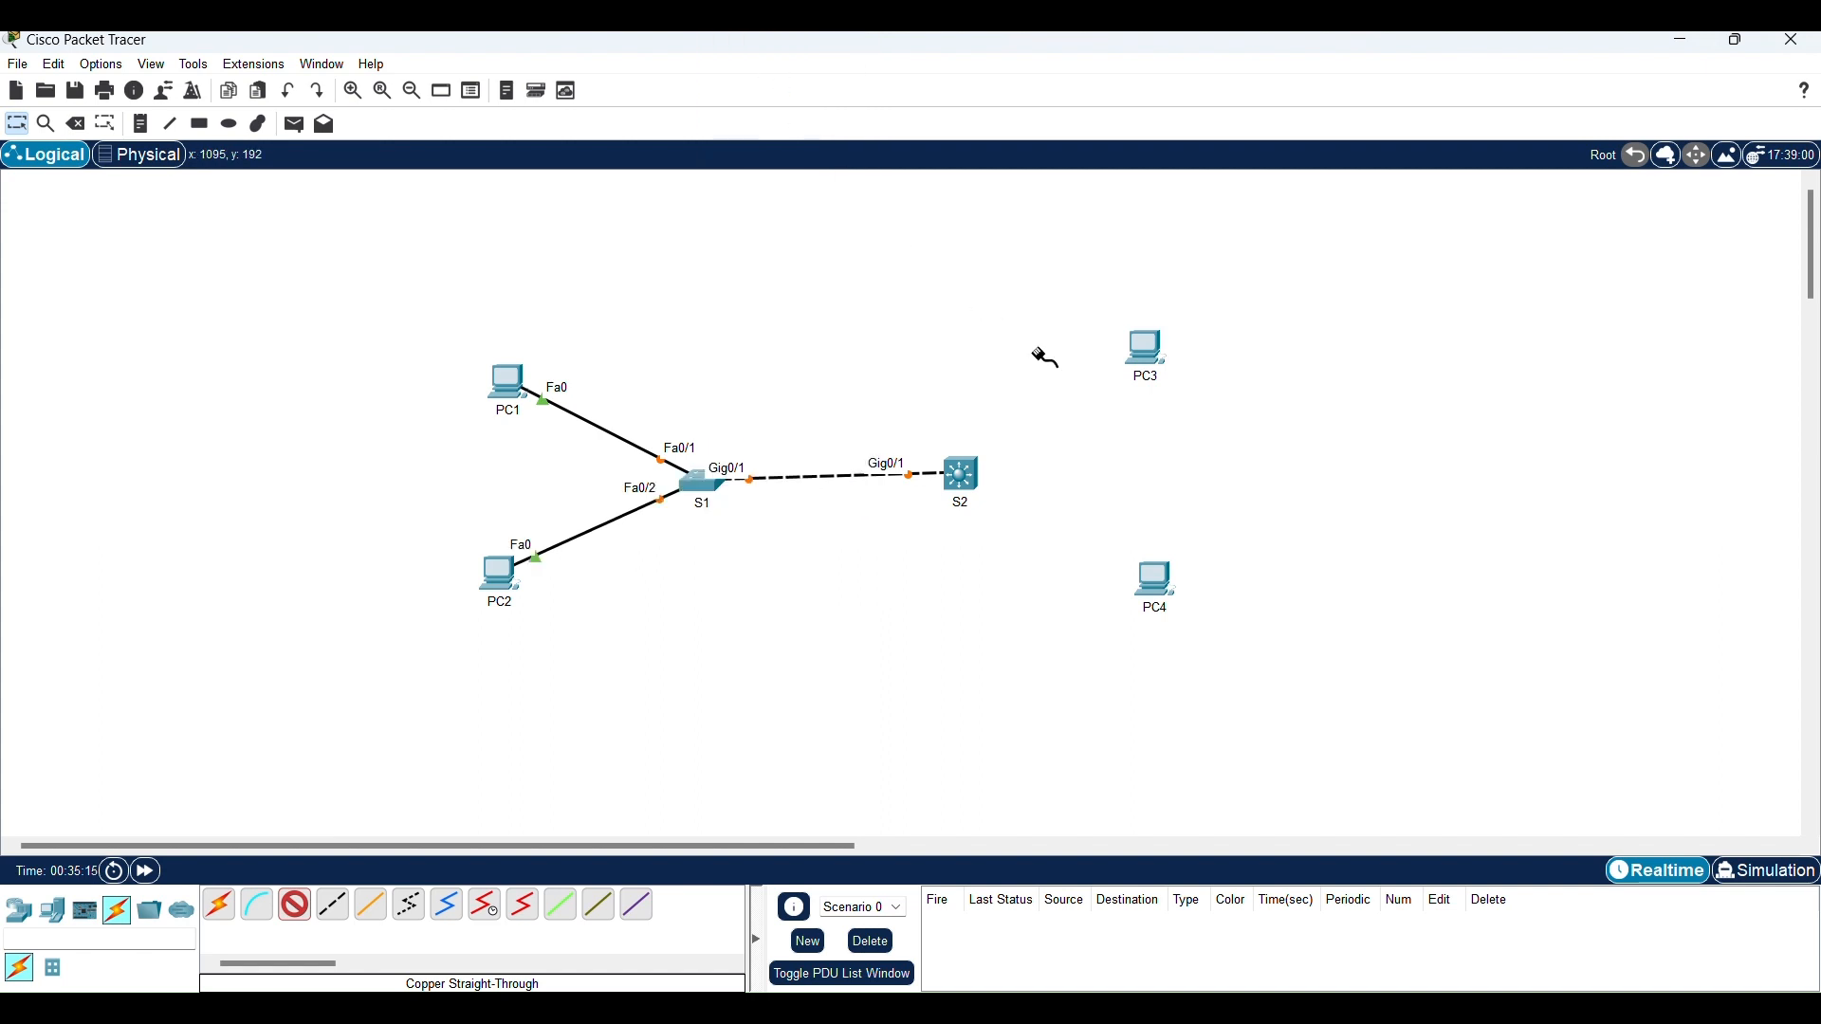
Step: Connect PC3's FastEthernet0 port to S2's FastEthernet0/3 port with a copper straight-through cable
click(1146, 359)
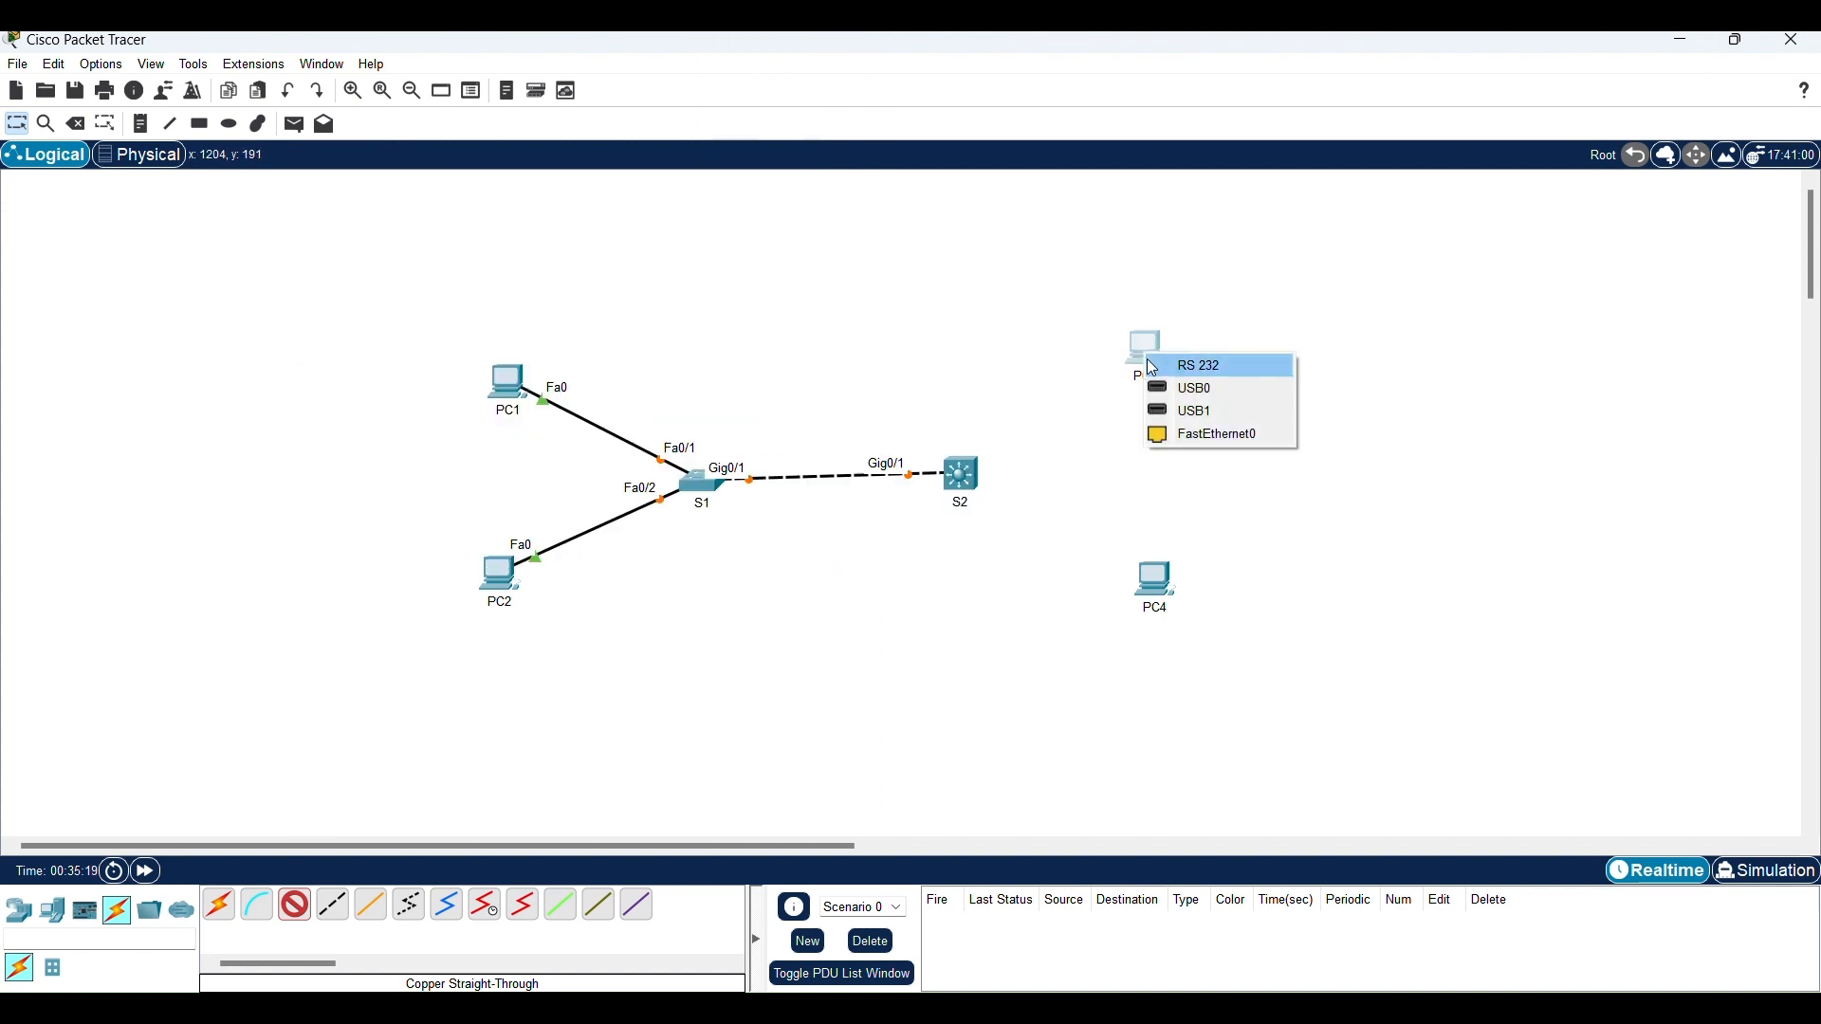
click(1186, 431)
click(963, 486)
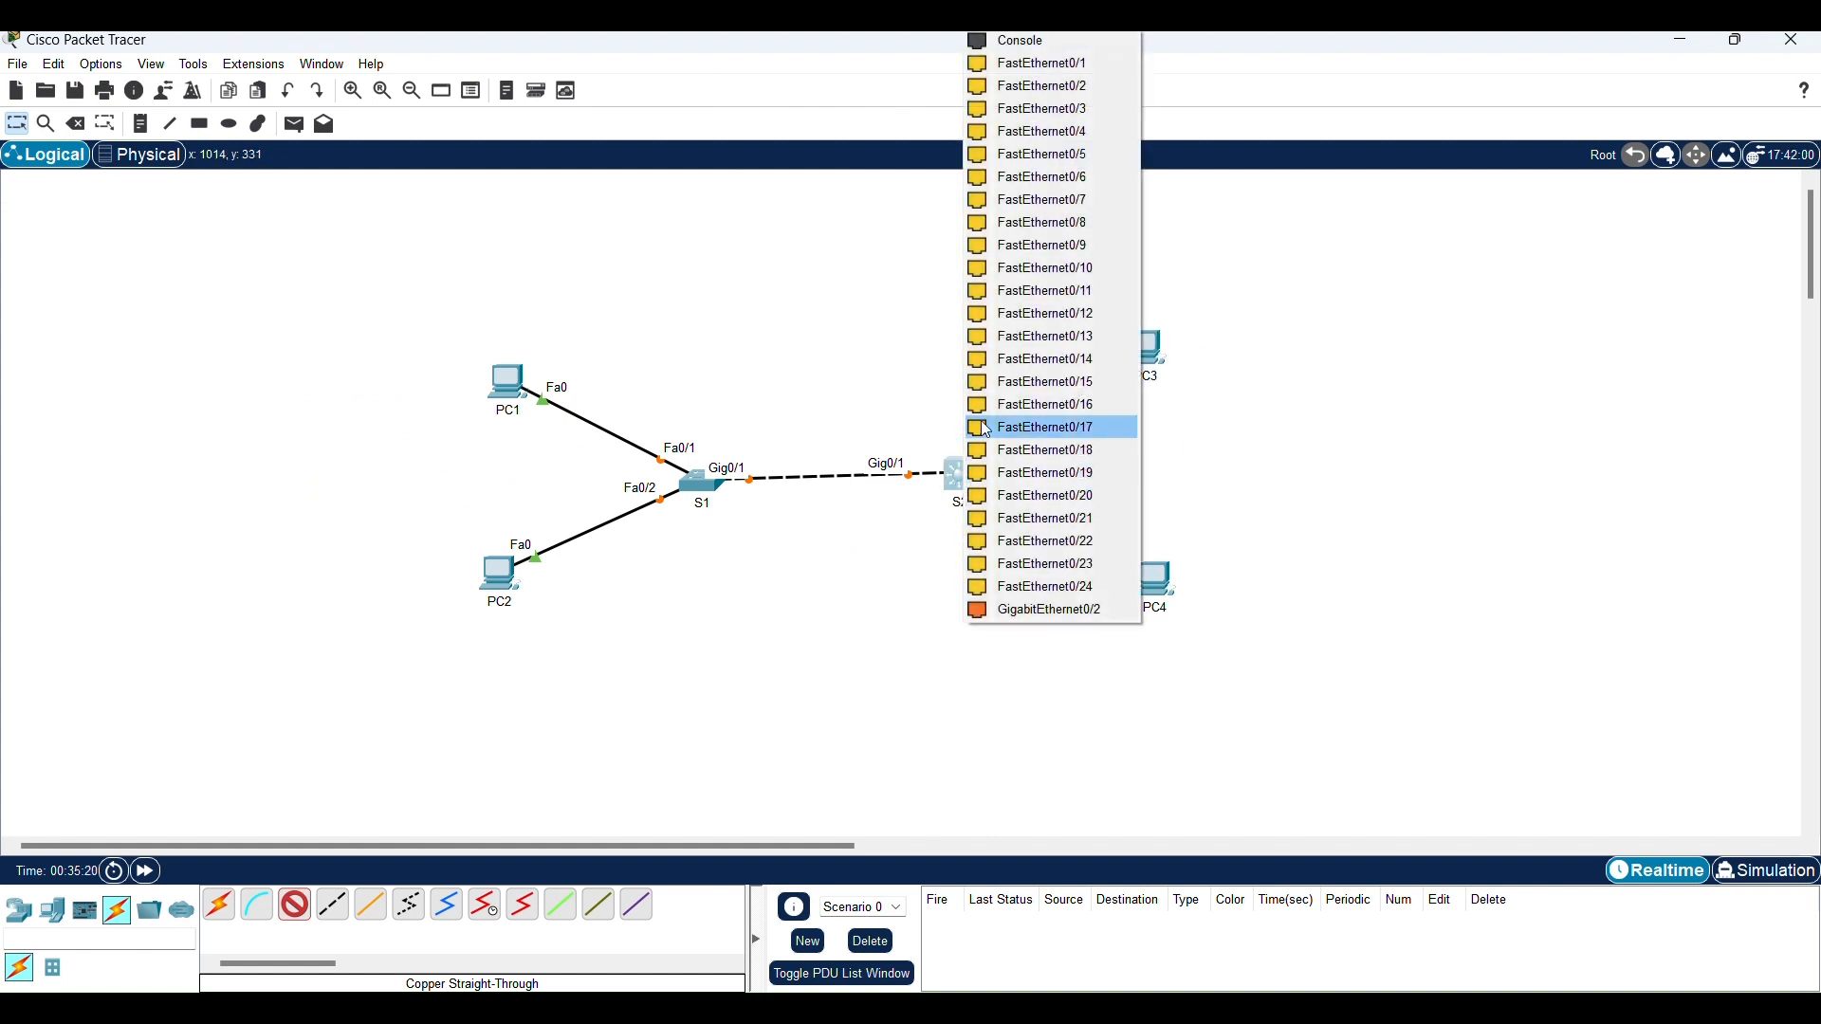
click(1043, 108)
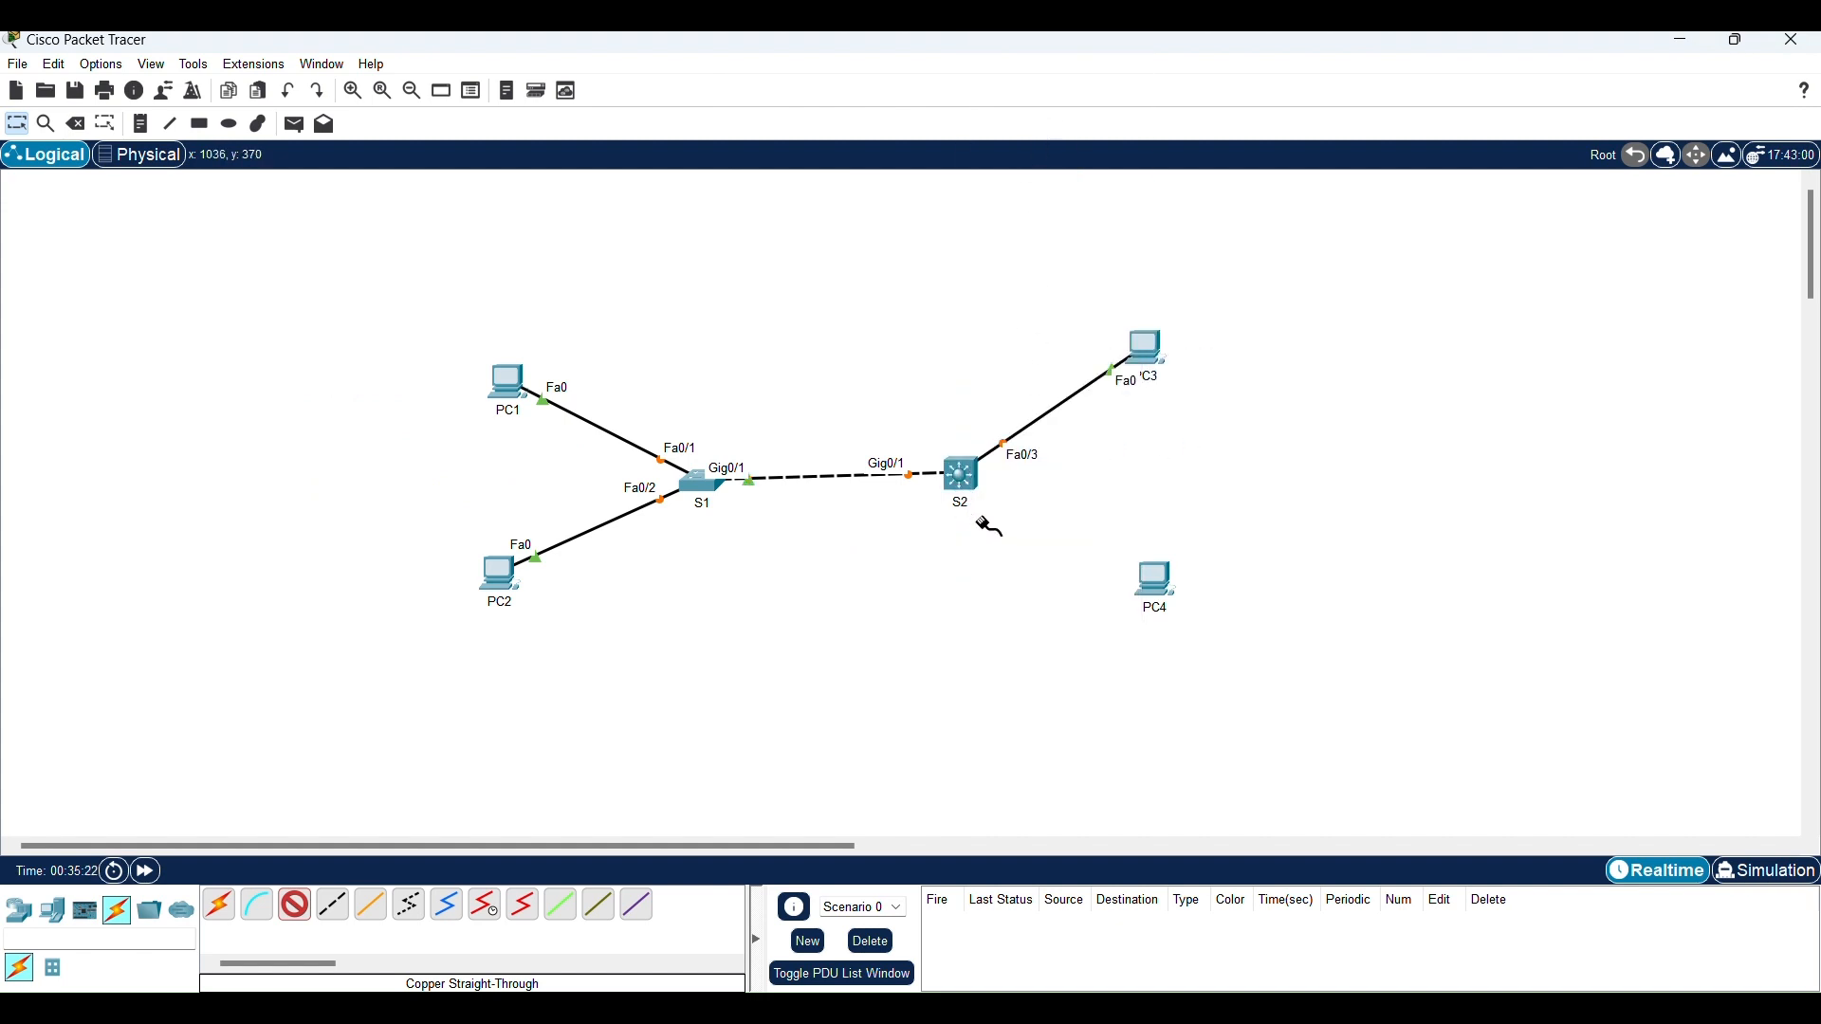
Step: Connect PC4's FastEthernet0 port to S2's FastEthernet0/4 port with a copper straight-through cable, and fast-forward the network time
click(1157, 583)
click(1214, 667)
click(961, 477)
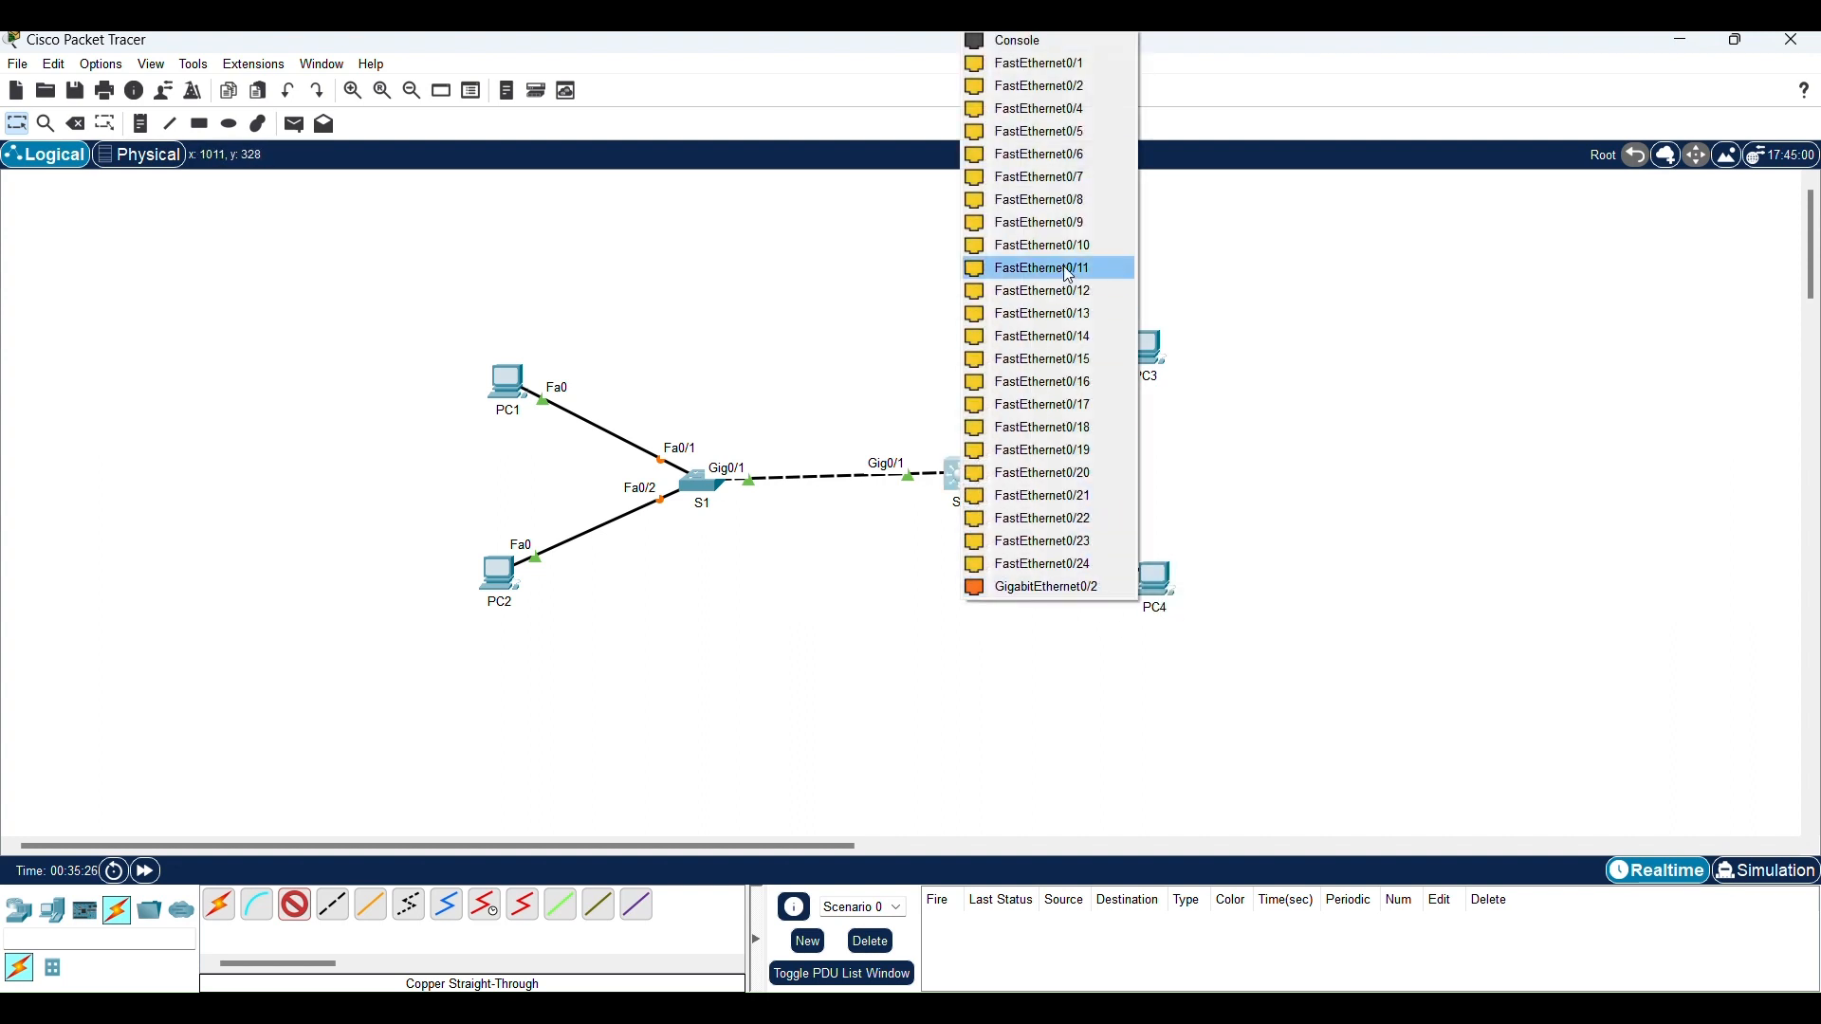
click(1052, 110)
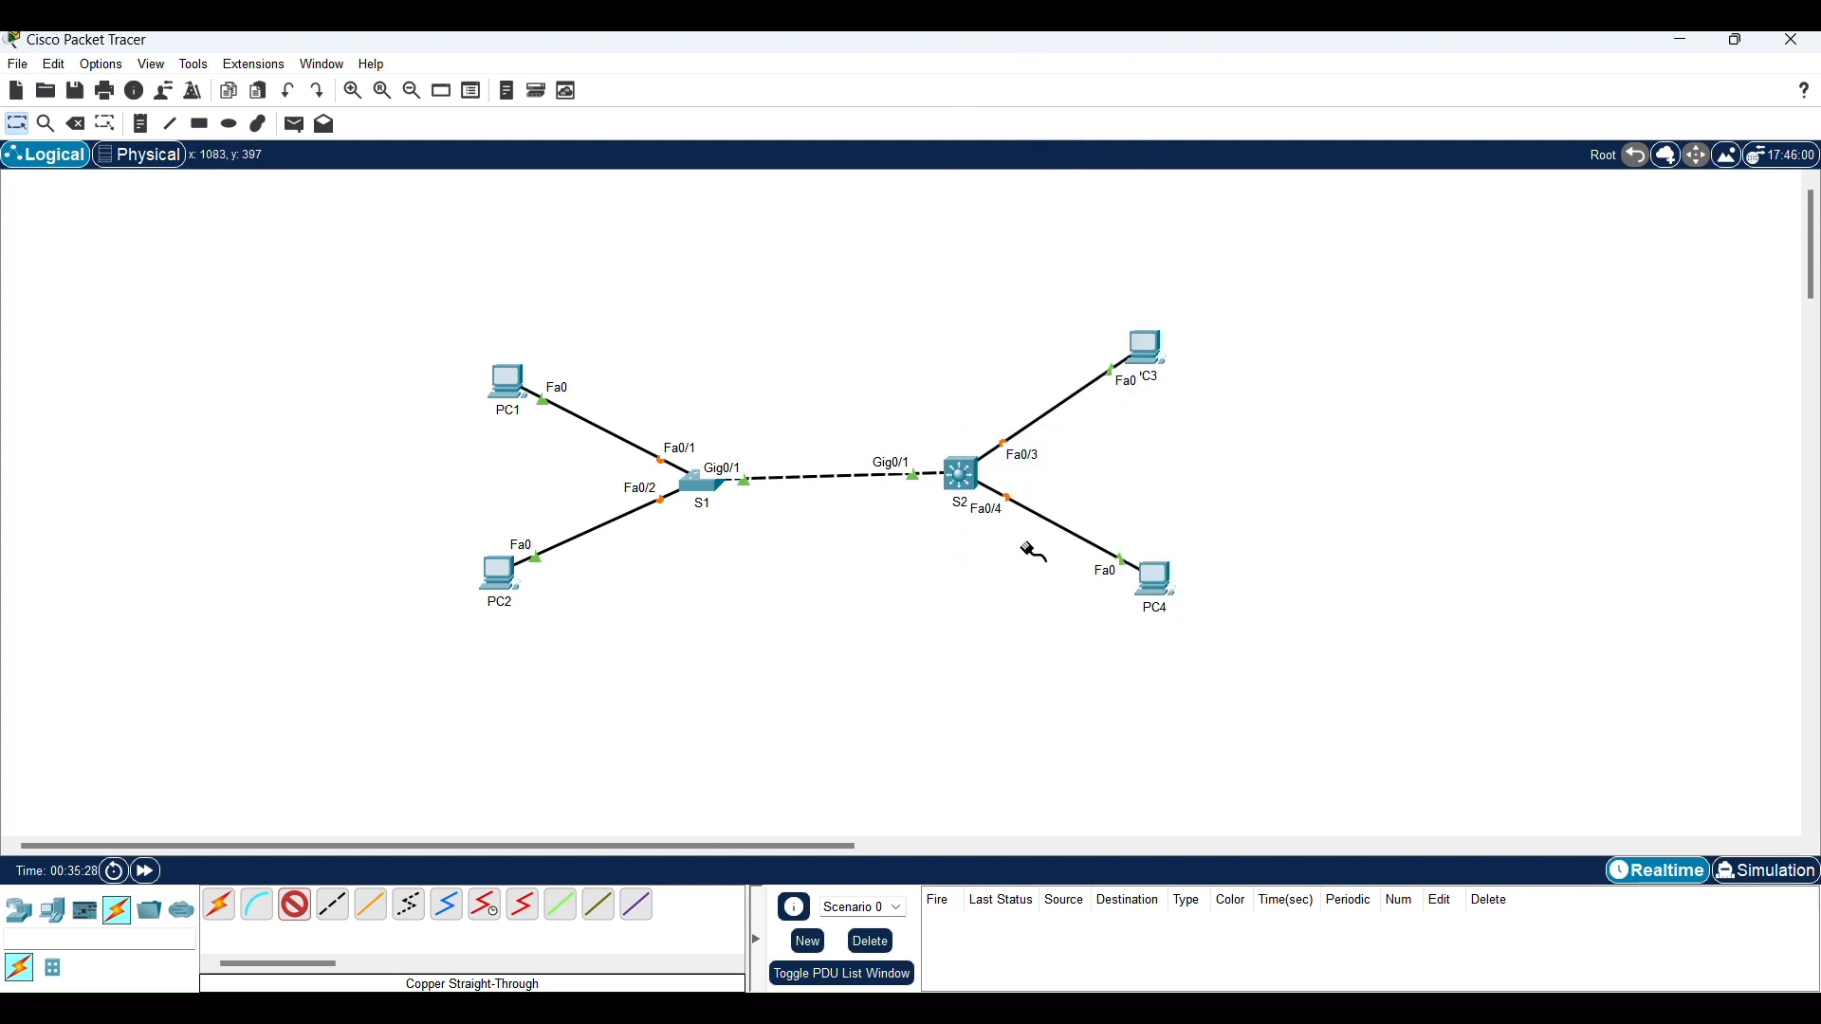
key(Escape)
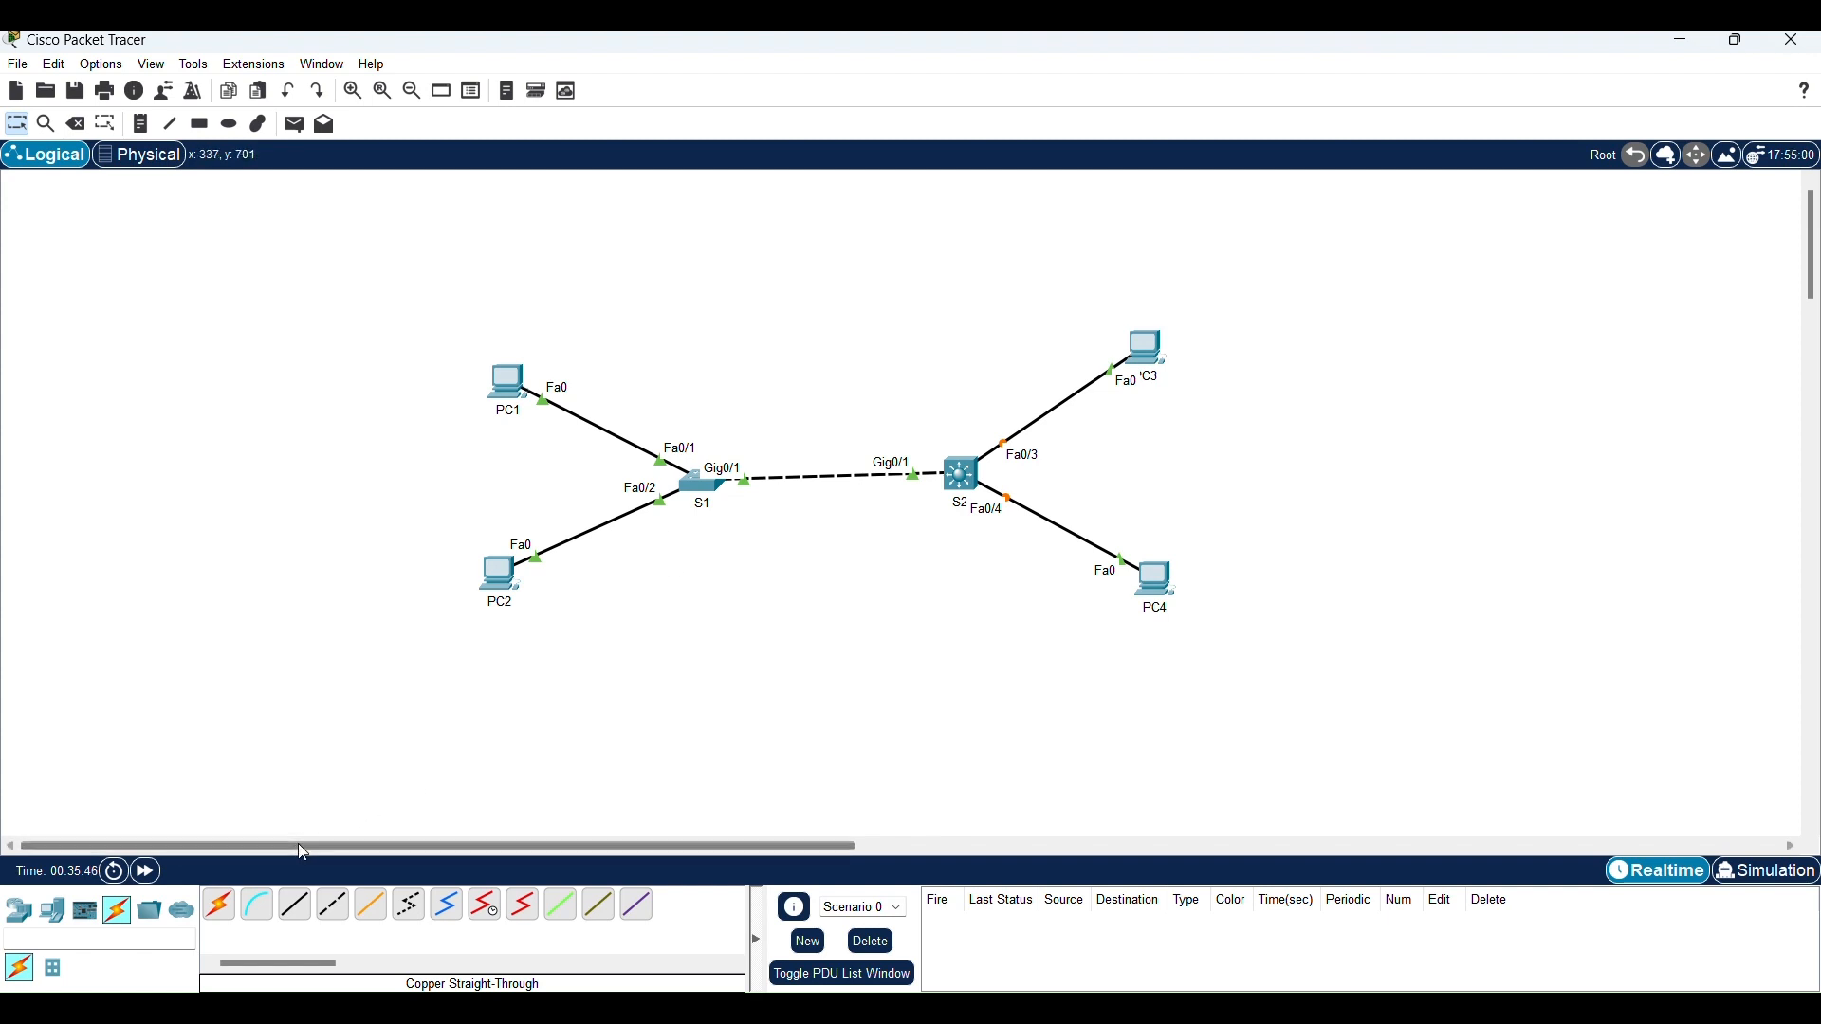
click(139, 877)
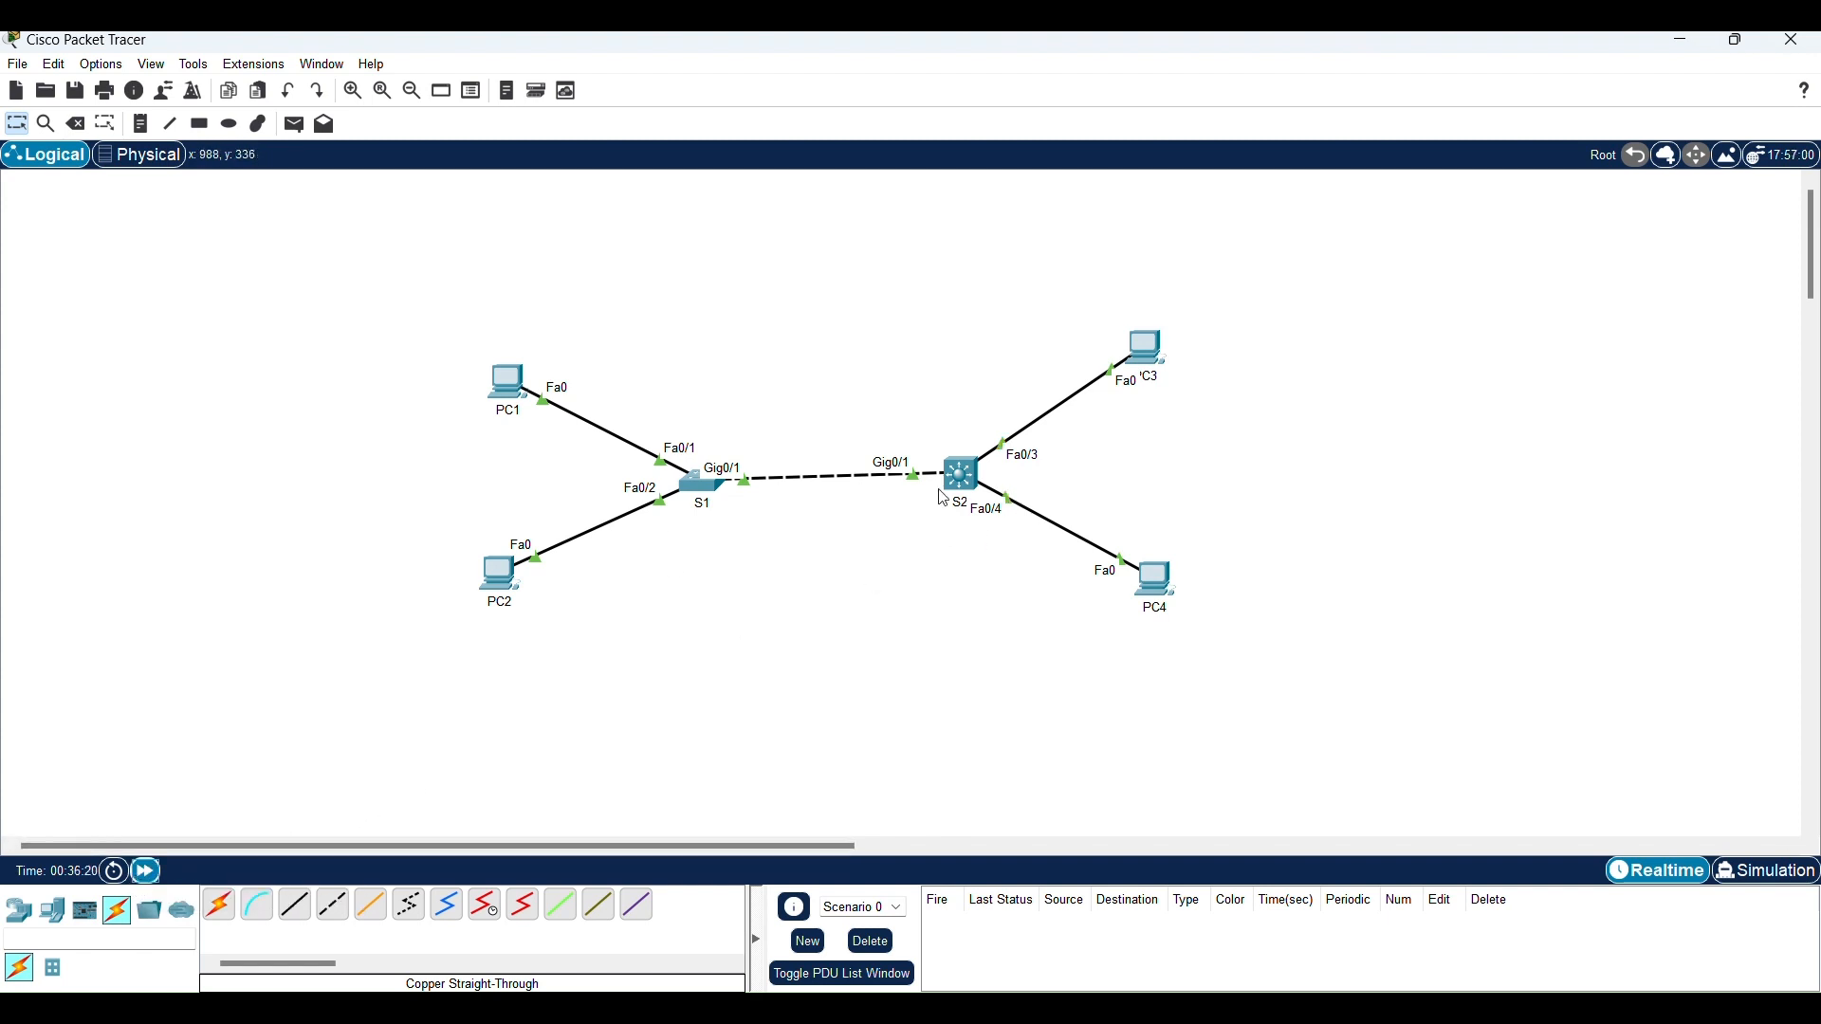